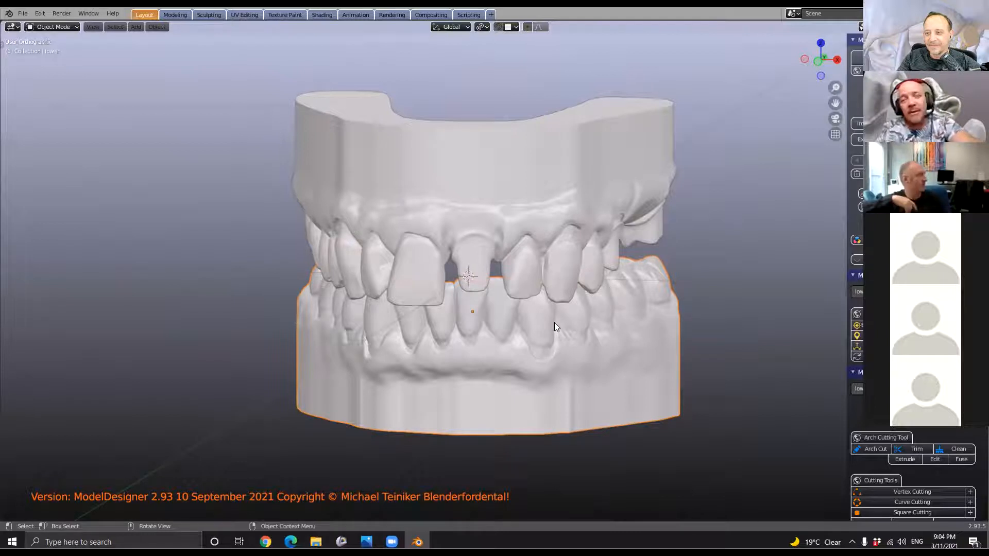
mouse_move(554, 323)
middle_mouse_down()
mouse_move(532, 333)
mouse_move(533, 364)
mouse_move(563, 322)
middle_mouse_up()
scroll(546, 343, "down", 2)
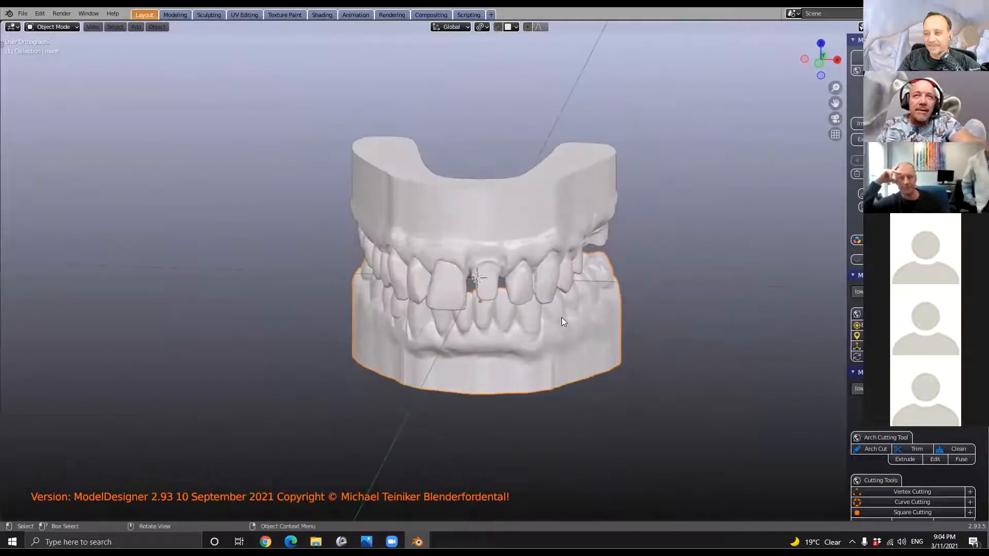
scroll(562, 322, "up", 3)
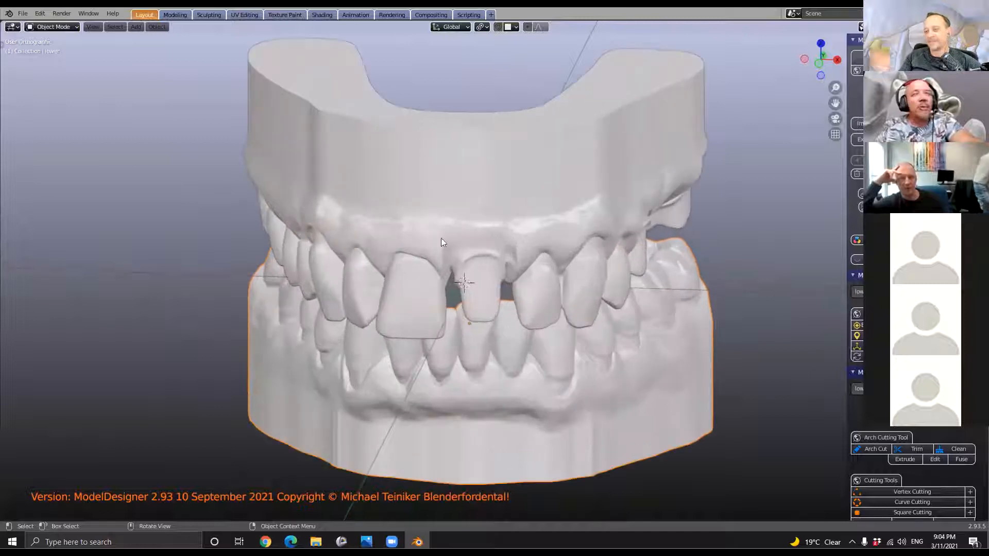
scroll(584, 175, "down", 2)
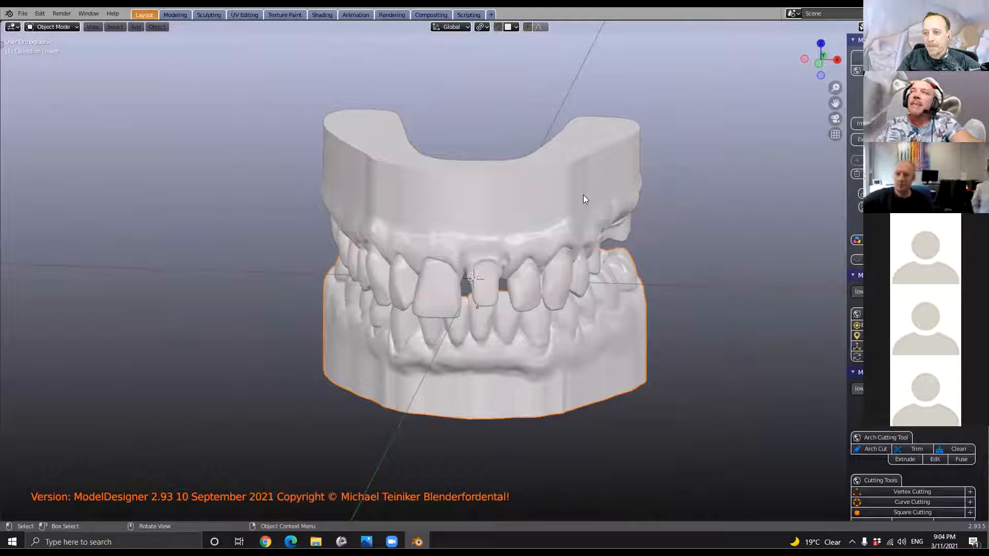
Load the VertXsplit category in the B4D components library, widening the sidebar, and open its component previews
left_click_drag(849, 206, 712, 234)
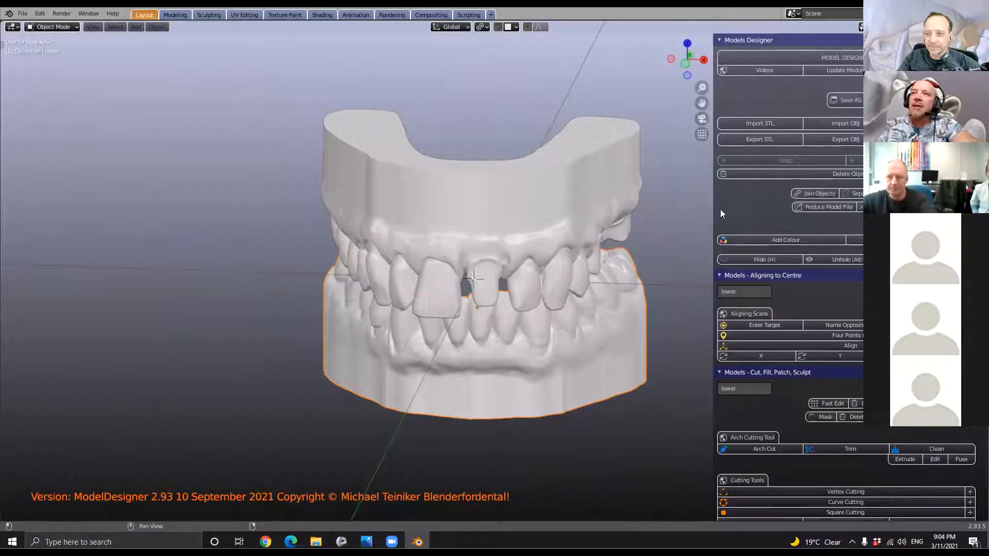
left_click(928, 159)
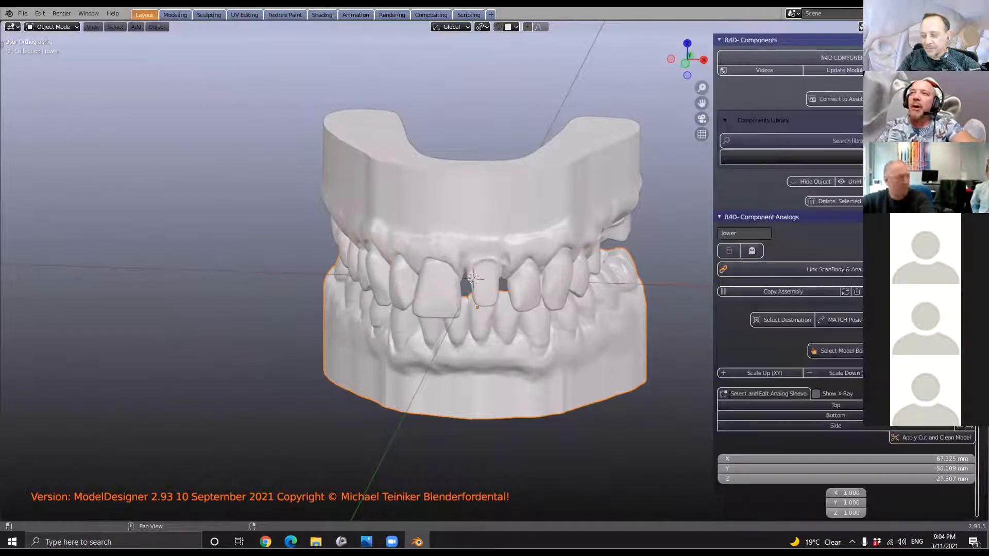
left_click_drag(714, 196, 612, 197)
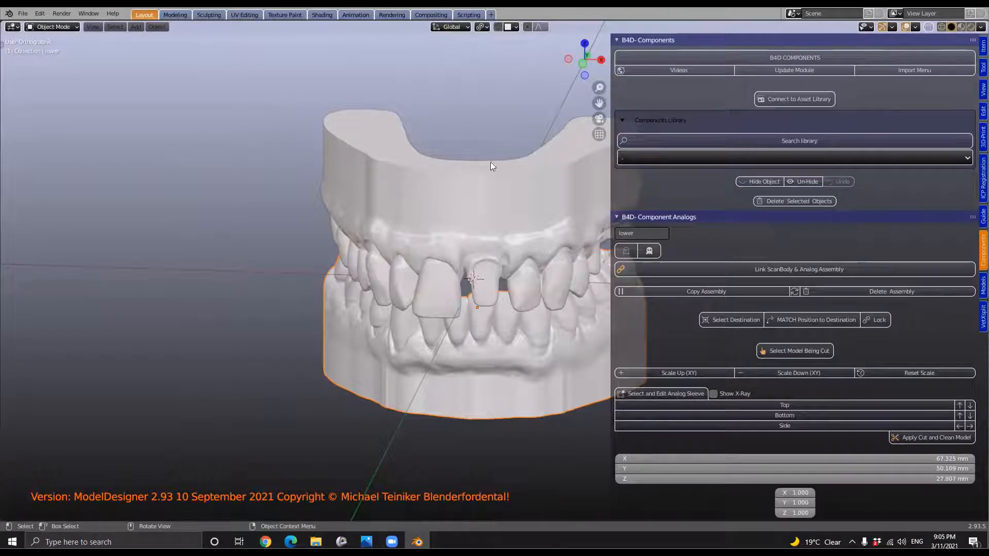
left_click(694, 158)
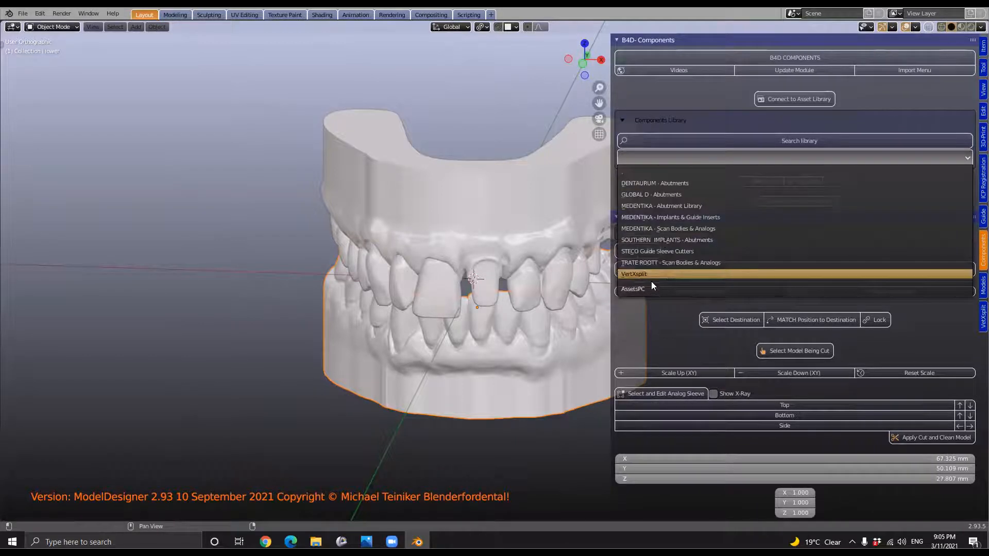
left_click(674, 274)
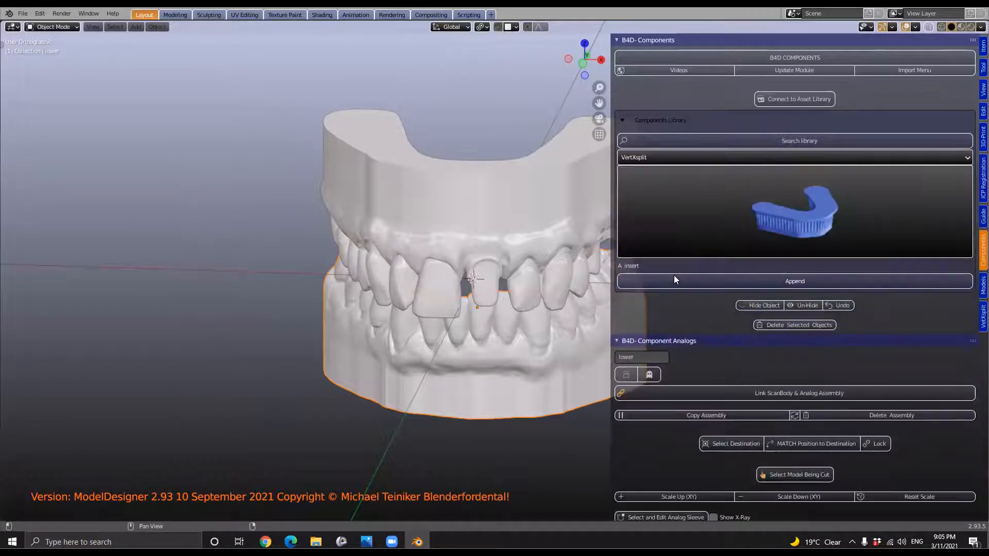
left_click_drag(613, 316, 551, 315)
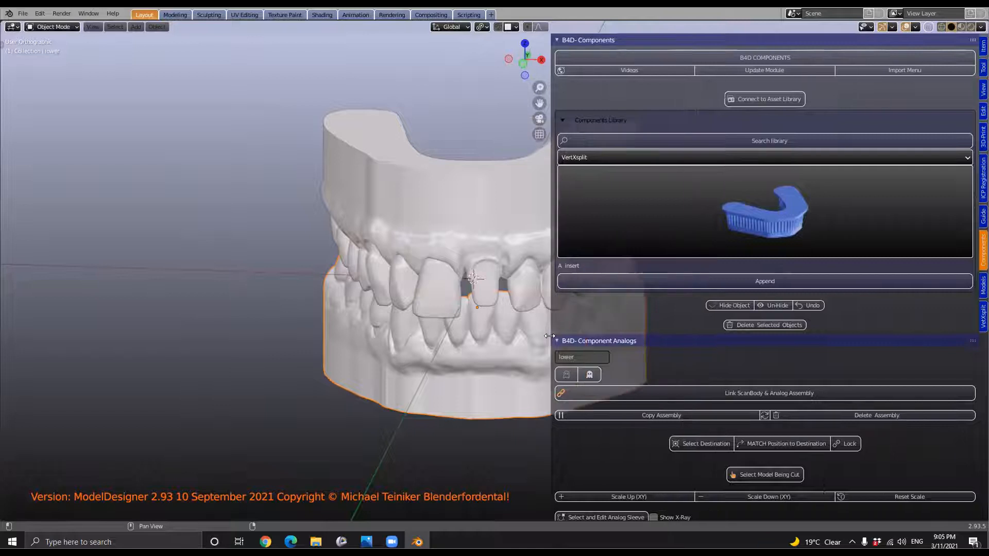
left_click(755, 207)
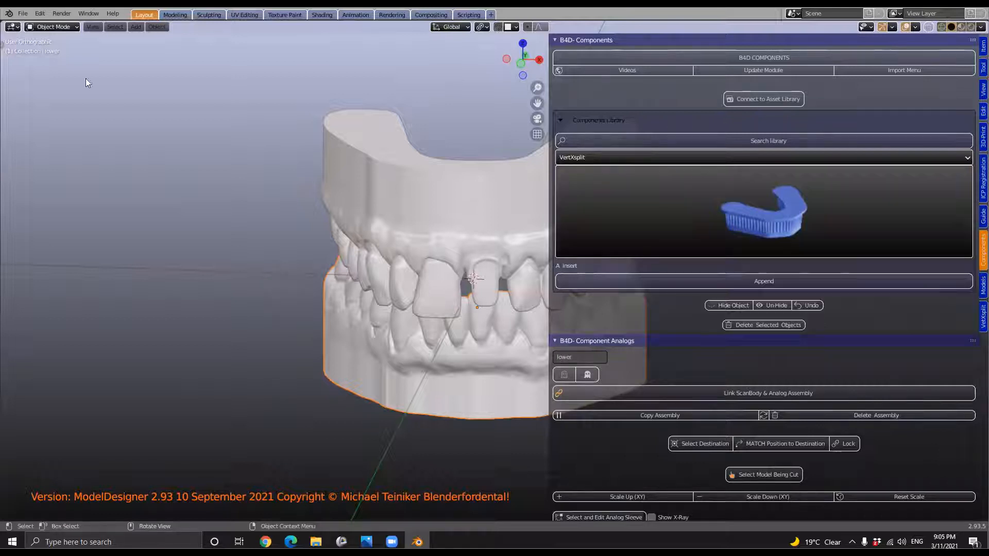
Search the add-on preferences for "simpl" and expand the Simple Asset Manager settings
left_click(40, 13)
left_click(66, 172)
left_click(296, 61)
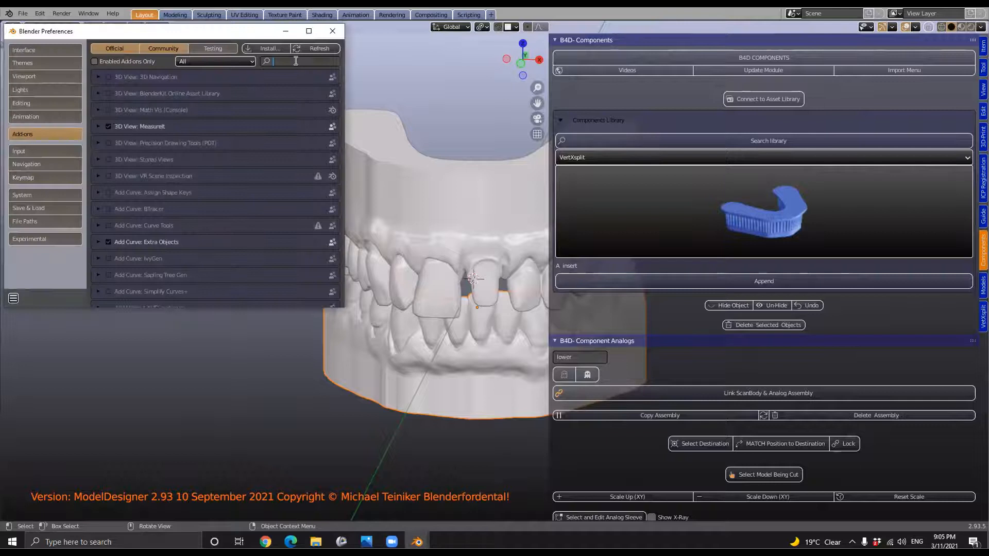
type("simpl")
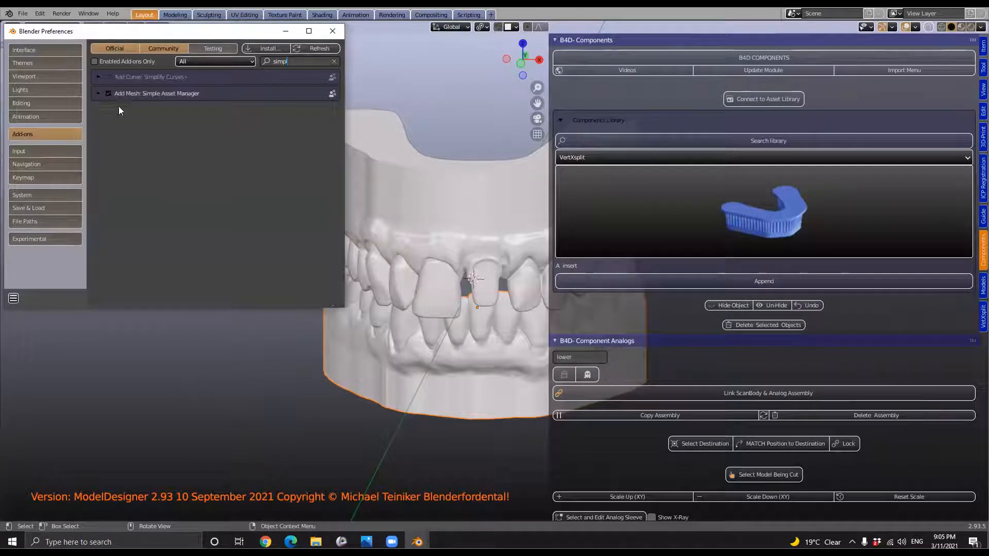
left_click(98, 93)
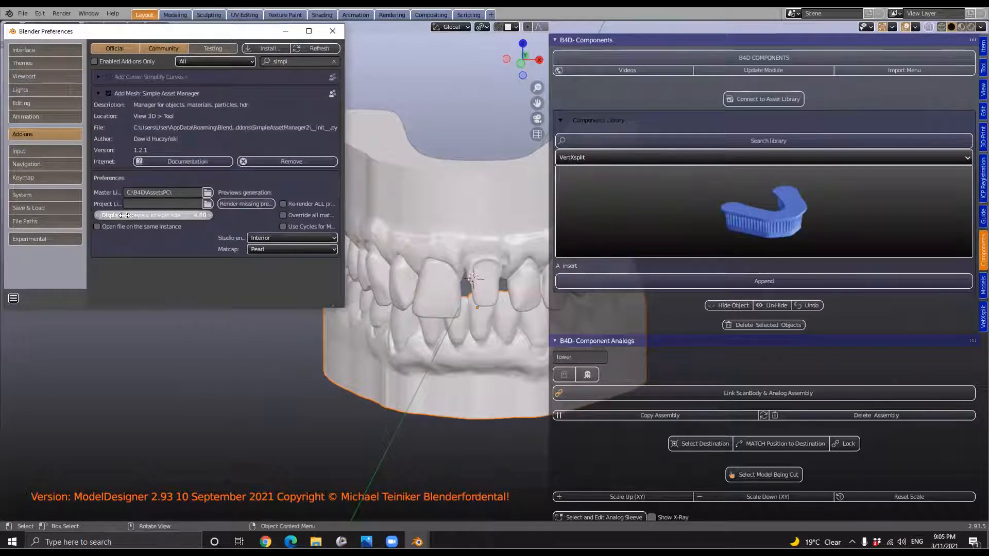
Set the Simple Asset Manager's displayed preview images size to 8 and save the preferences
left_click(170, 214)
type("8")
key("Return")
left_click(14, 299)
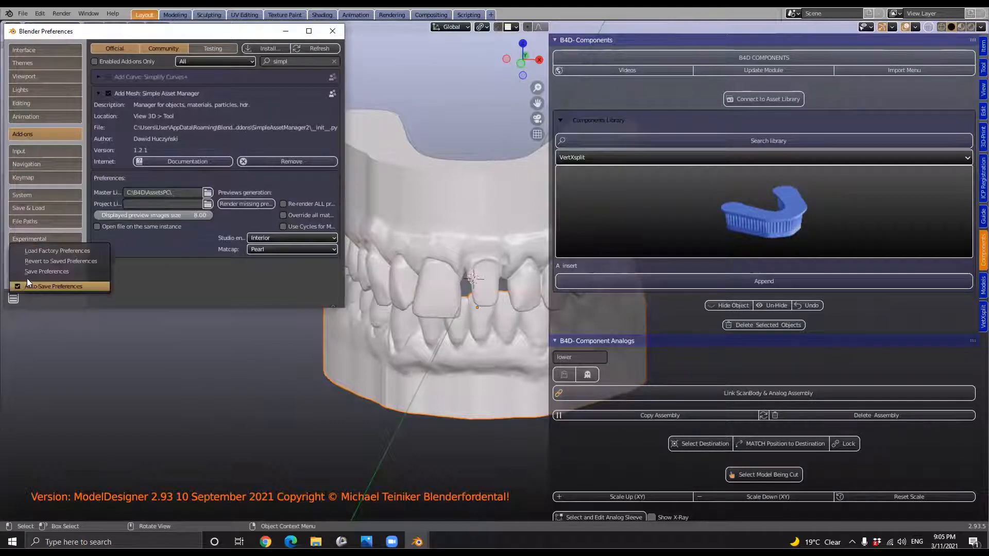
left_click(46, 272)
left_click(330, 36)
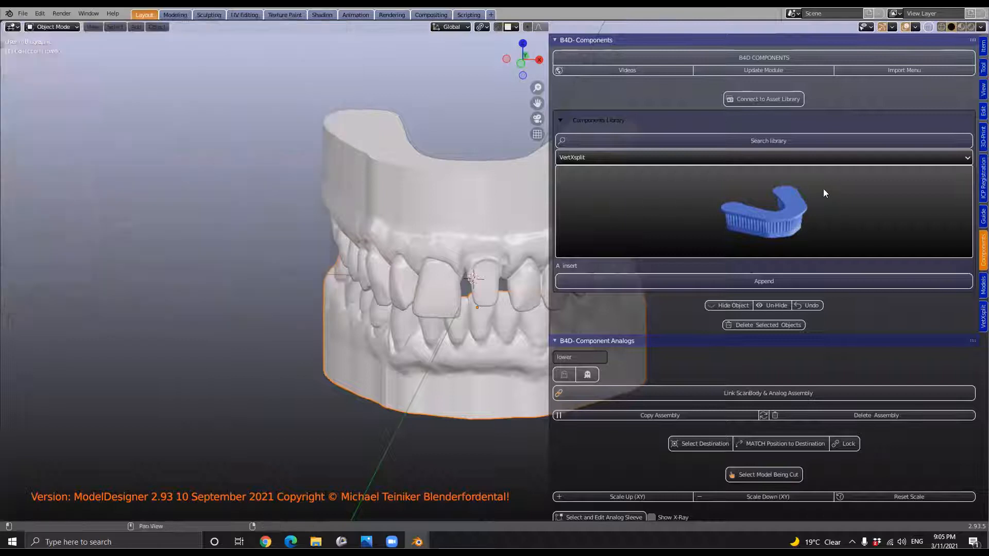
Turn off Python Tooltips, User Tooltips and Developer Extras in the interface preferences and save the preferences
left_click(827, 193)
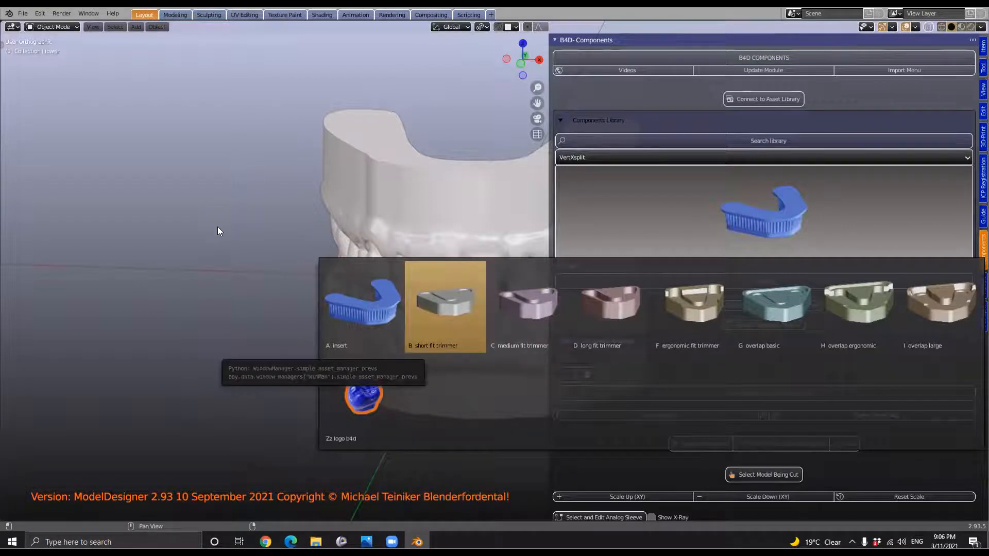
left_click(39, 14)
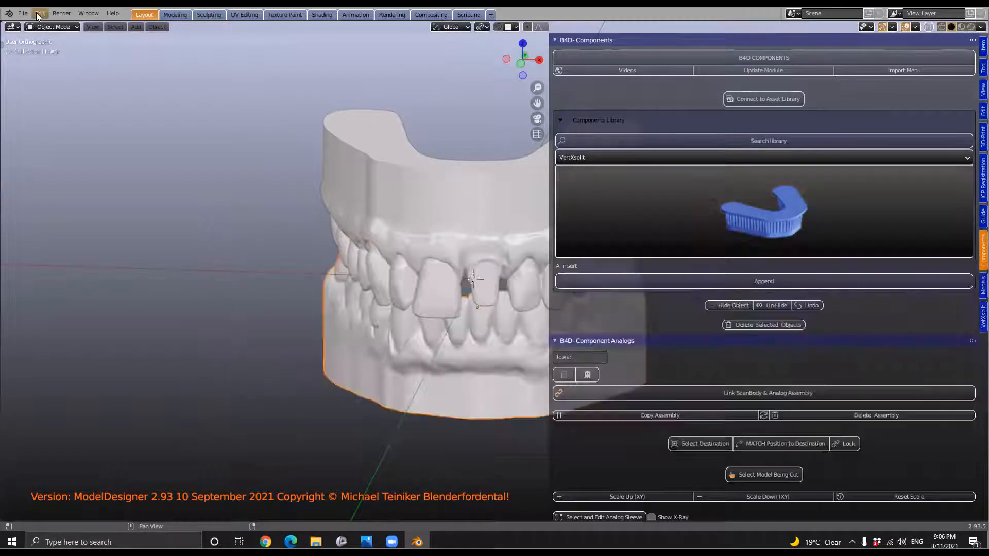
left_click(40, 13)
left_click(60, 170)
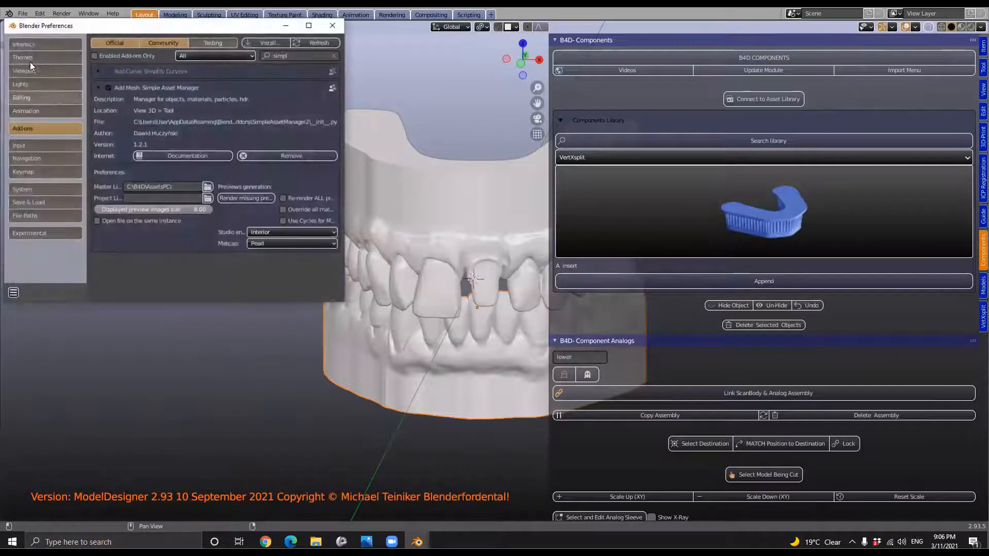
left_click(203, 114)
left_click(203, 104)
left_click(203, 89)
left_click(13, 292)
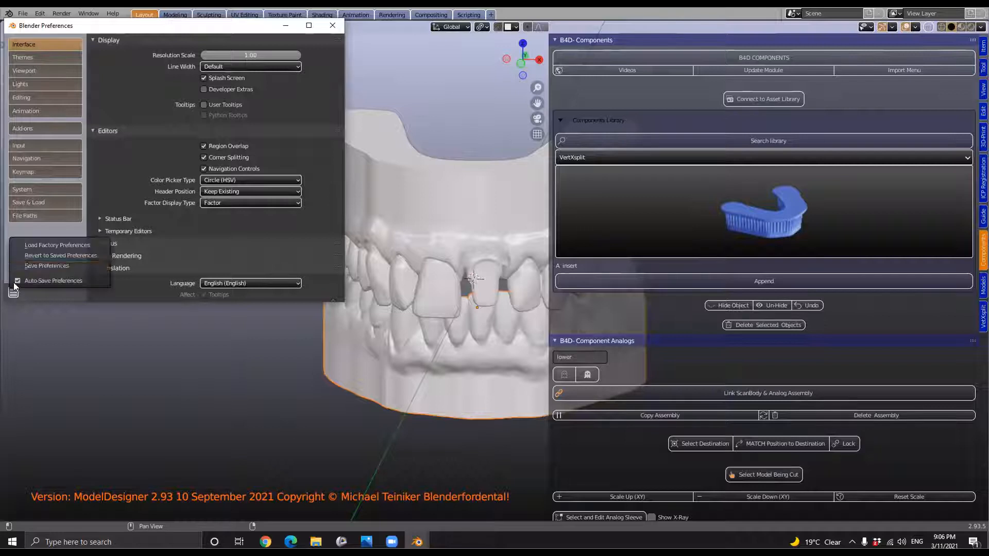
left_click(43, 256)
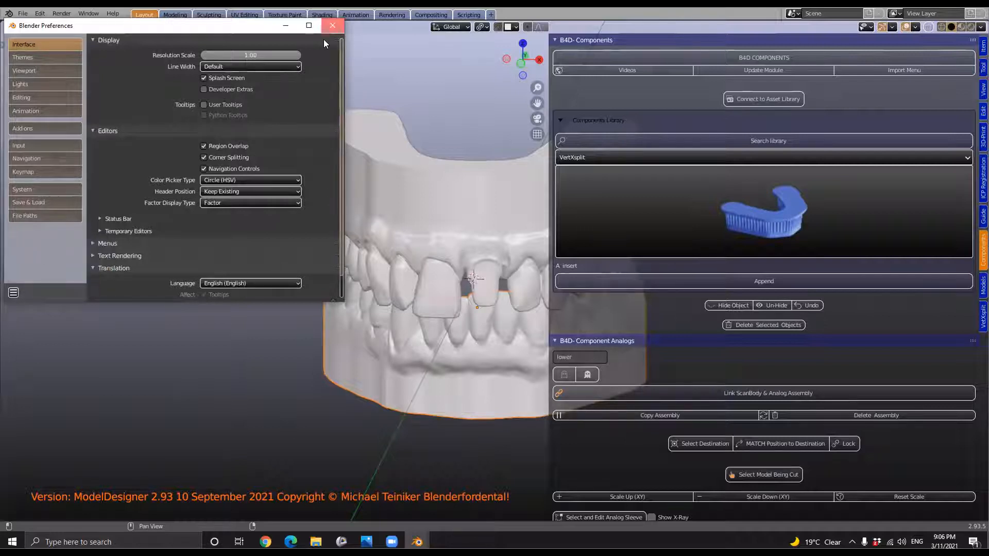
left_click(332, 25)
Choose the A insert component in the VertXsplit library and narrow the sidebar
left_click(703, 208)
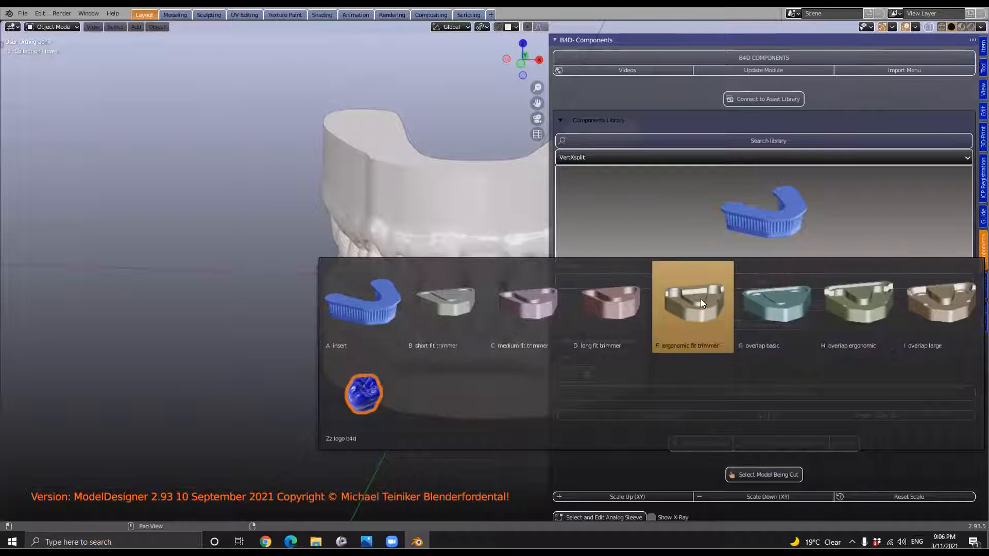
left_click(373, 300)
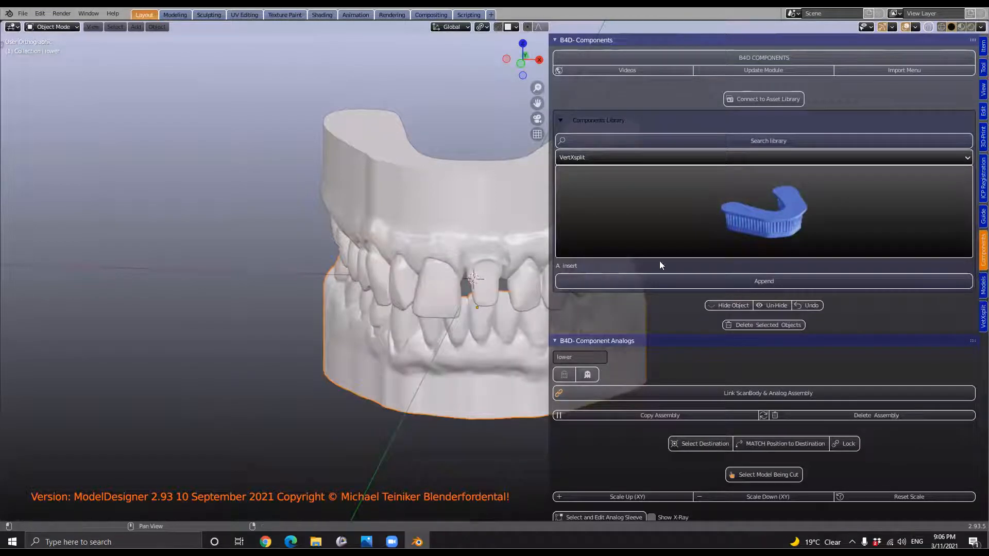
left_click_drag(547, 321, 710, 322)
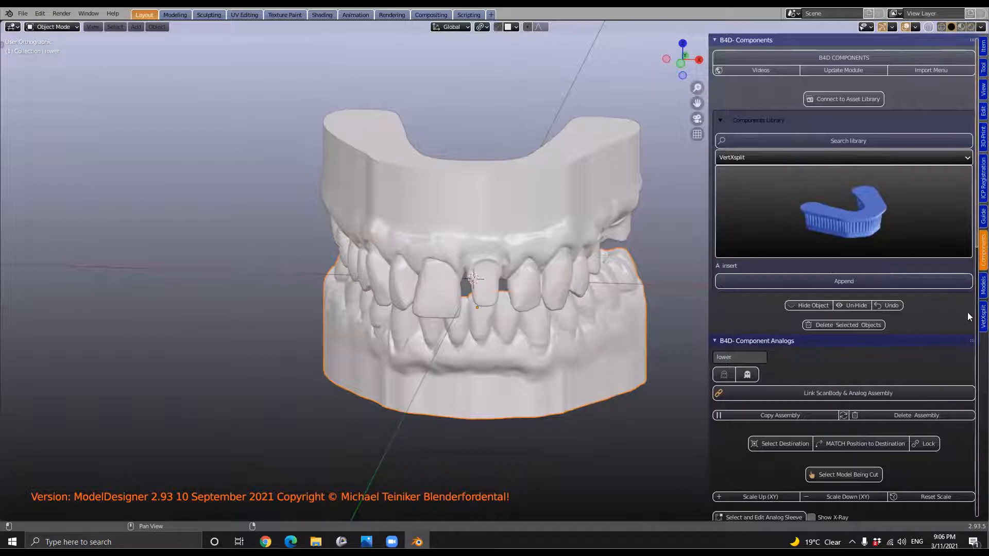
Show the VertXsplit model base tools and split off a narrow Outliner area beside the 3D viewport
left_click(983, 285)
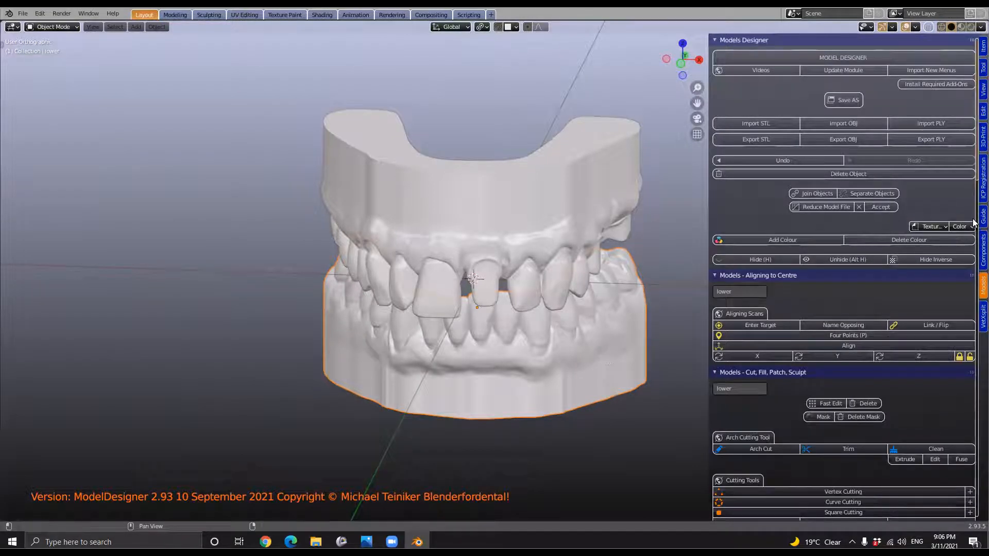
left_click(982, 319)
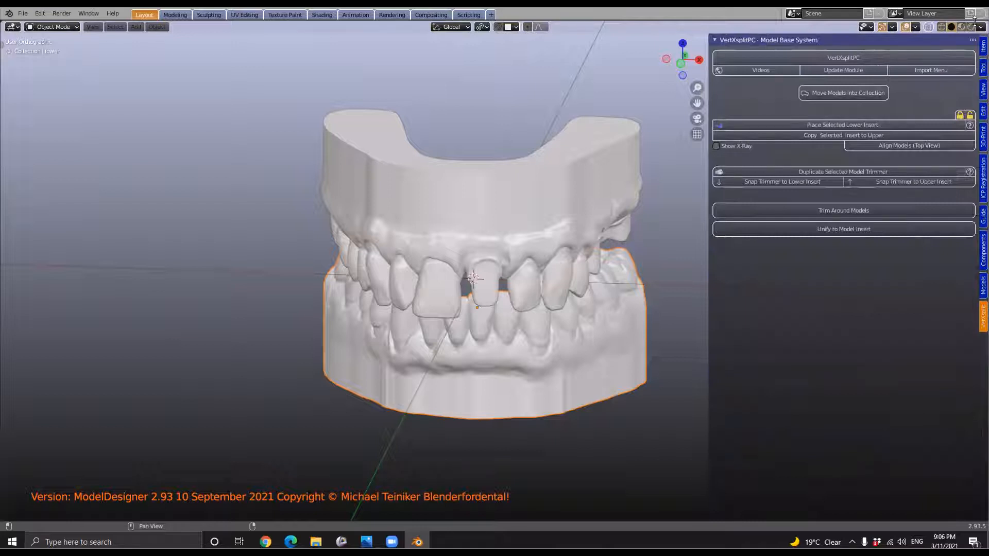
left_click_drag(982, 23, 846, 31)
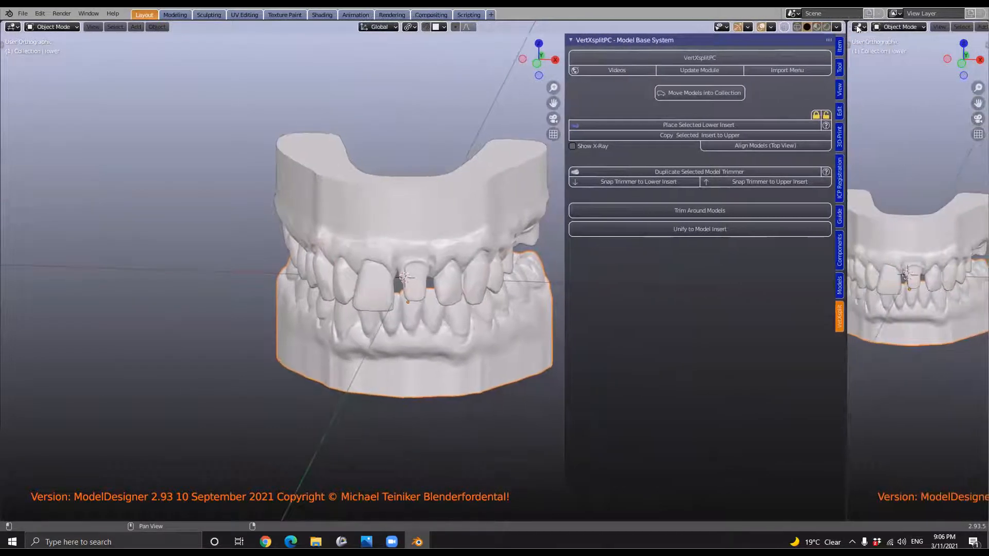
left_click(859, 27)
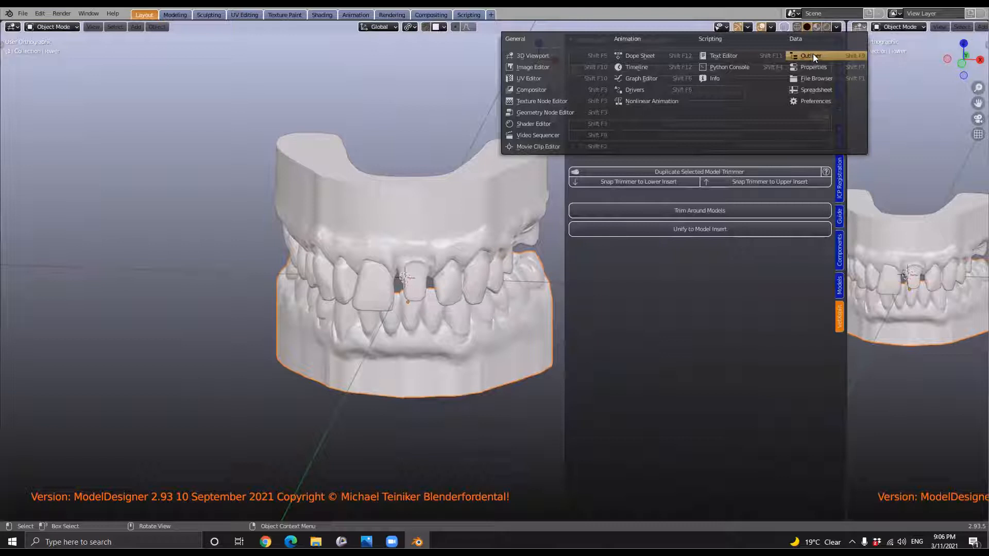
left_click(812, 55)
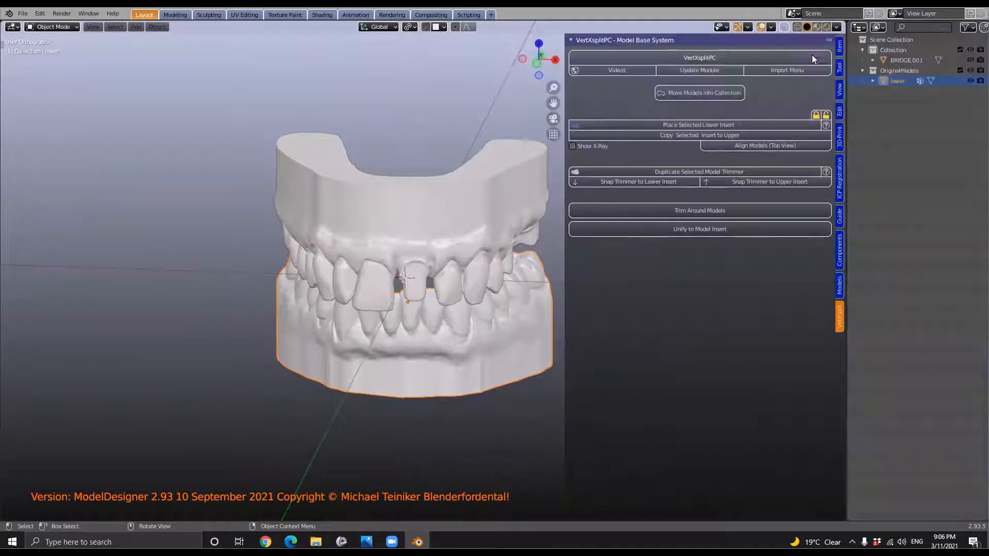
Move the upper and lower jaw models together into the VertXsplit models collection and narrow the Outliner
left_click(420, 199)
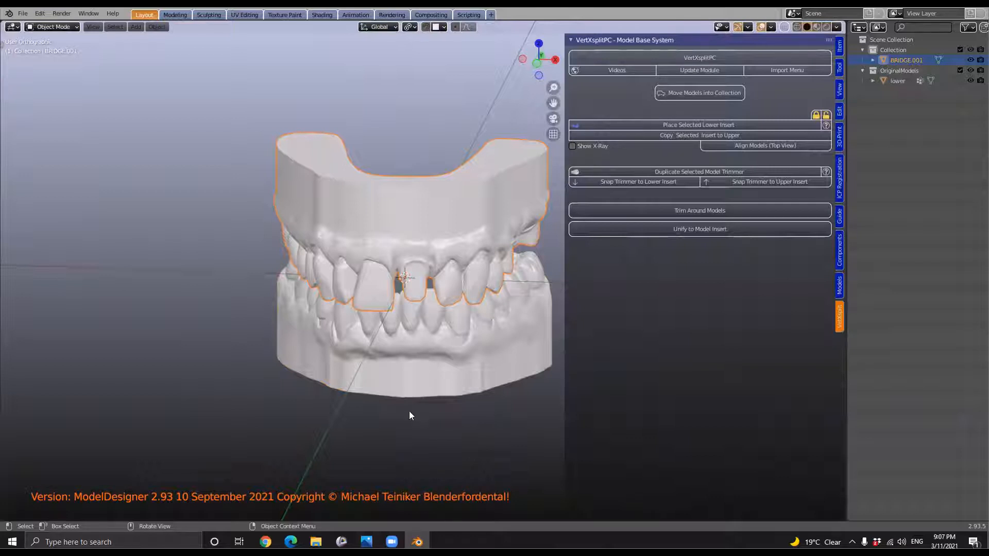
left_click(439, 386)
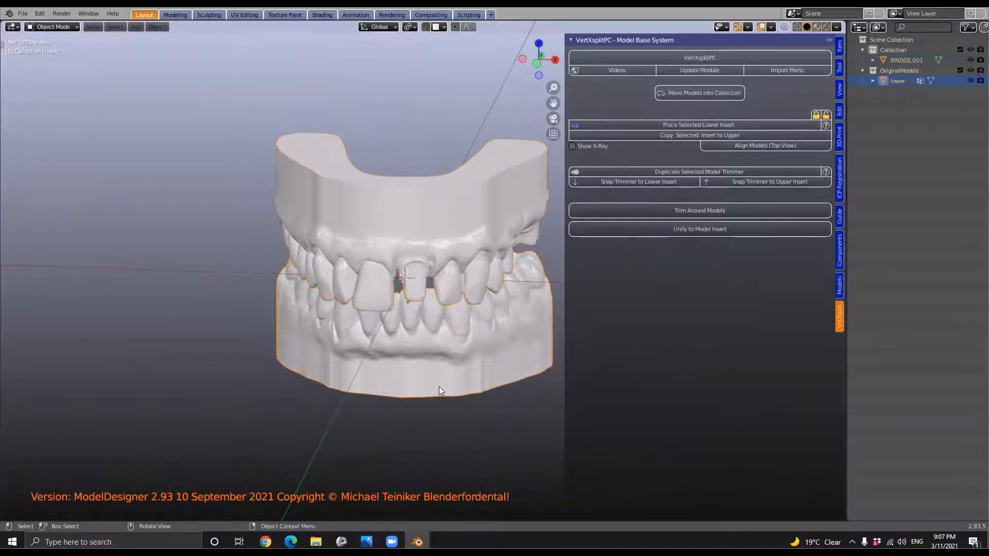
scroll(439, 386, "up", 5)
scroll(438, 386, "down", 2)
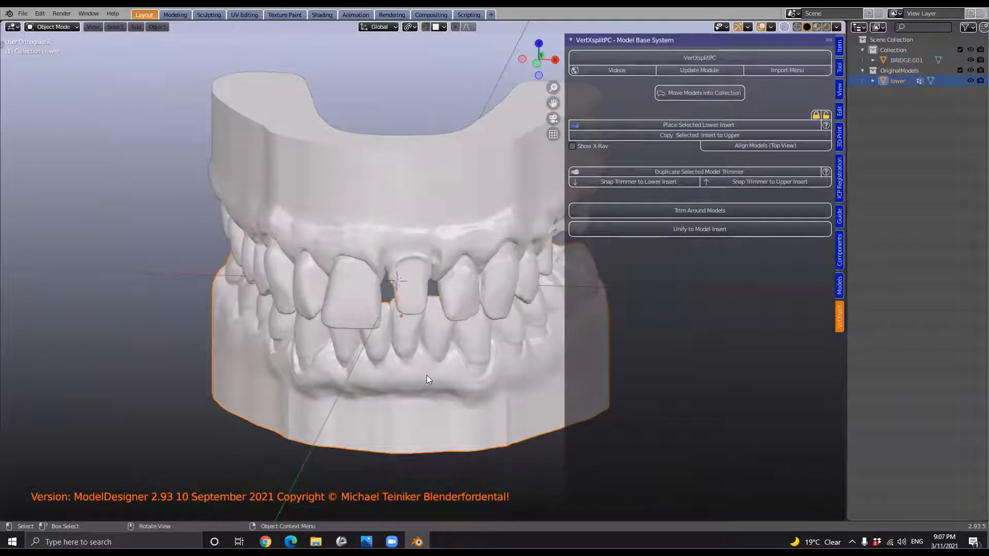
left_click(429, 195)
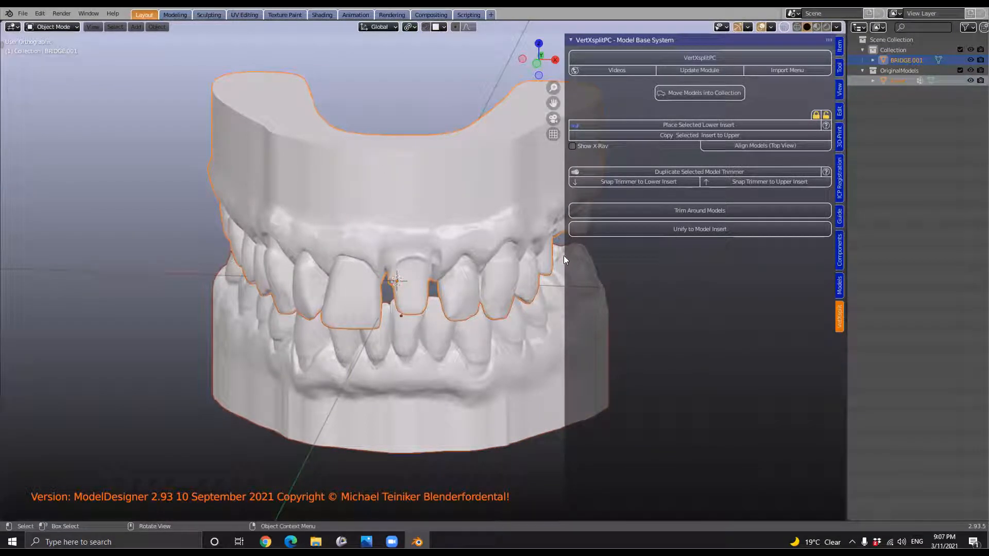
left_click(701, 92)
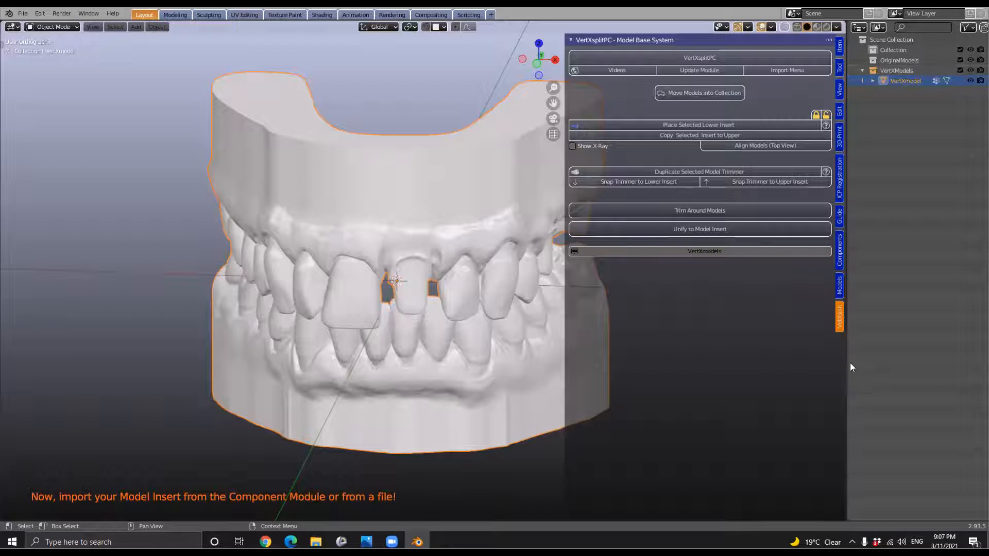
left_click_drag(847, 367, 908, 367)
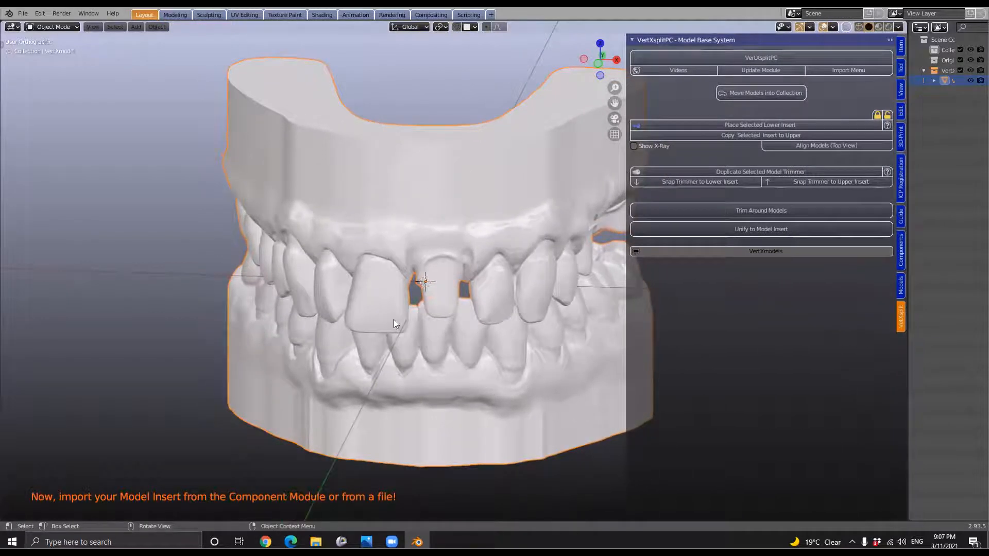
scroll(398, 241, "down", 2)
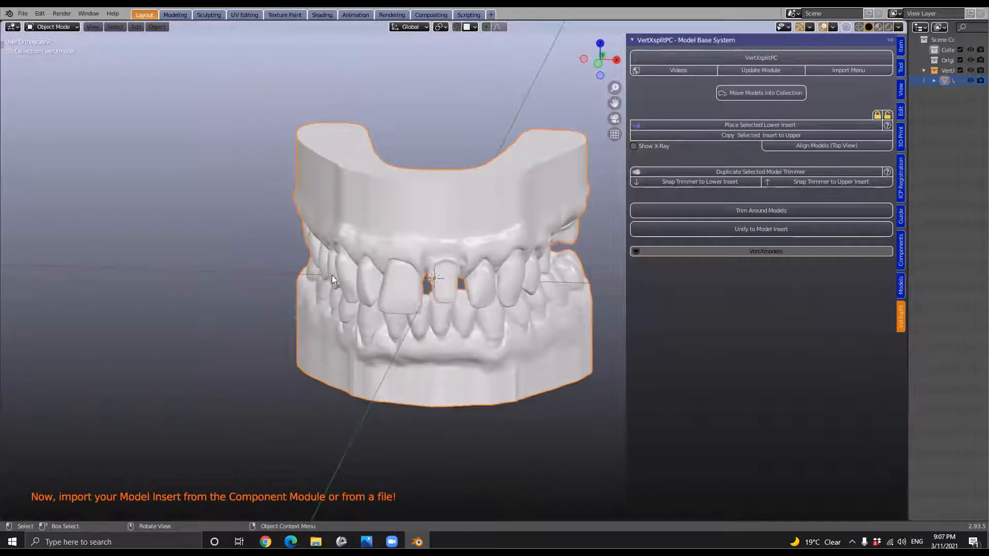
Append the A insert from the VertXsplit component library, deselect everything and narrow the Outliner further
middle_click_drag(494, 274, 499, 267)
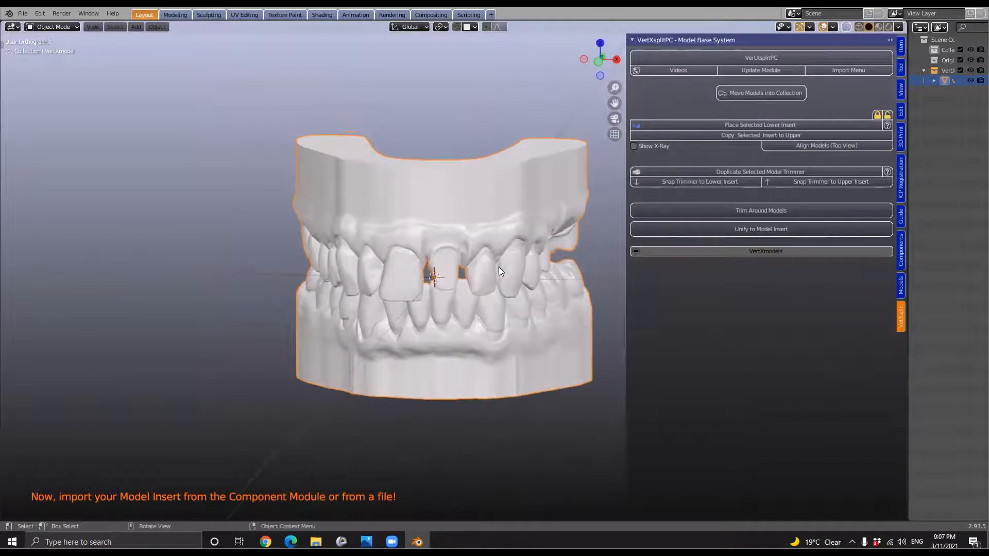
left_click(900, 250)
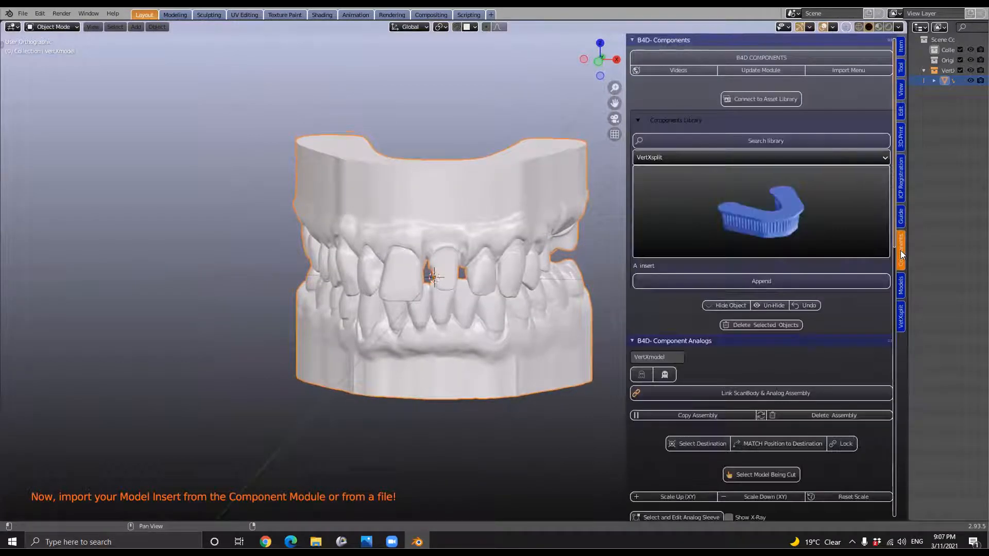
left_click(791, 204)
left_click(386, 286)
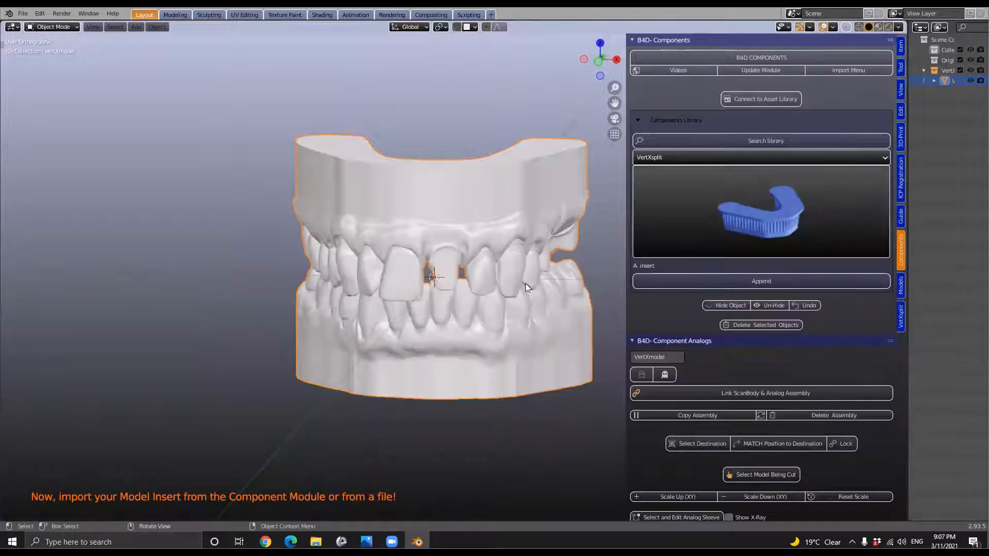
left_click(734, 282)
key("alt+a")
left_click_drag(906, 274, 944, 274)
mouse_move(538, 357)
middle_mouse_down()
mouse_move(531, 307)
mouse_move(530, 367)
middle_mouse_up()
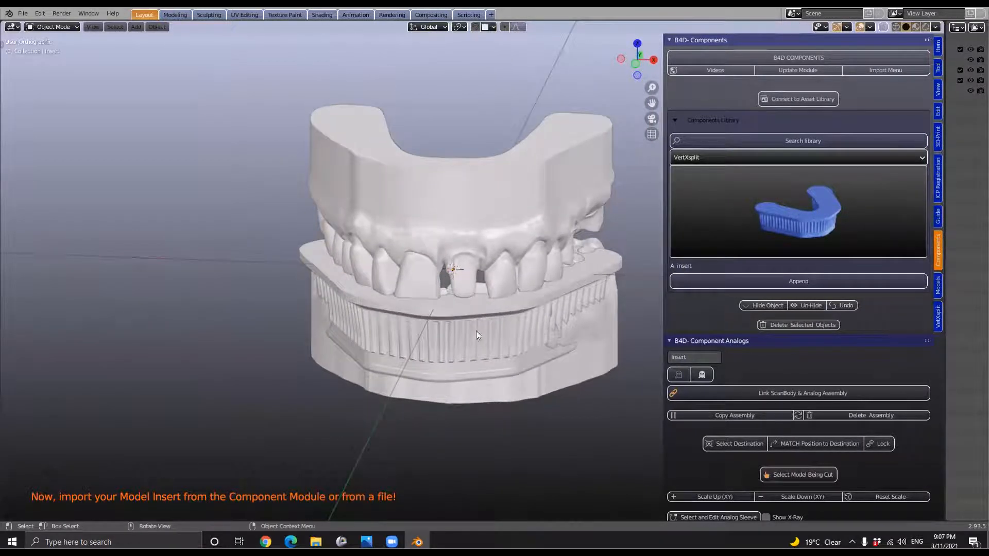
Select the appended insert and place it as the lower insert with the VertXsplit model base tools
left_click(448, 315)
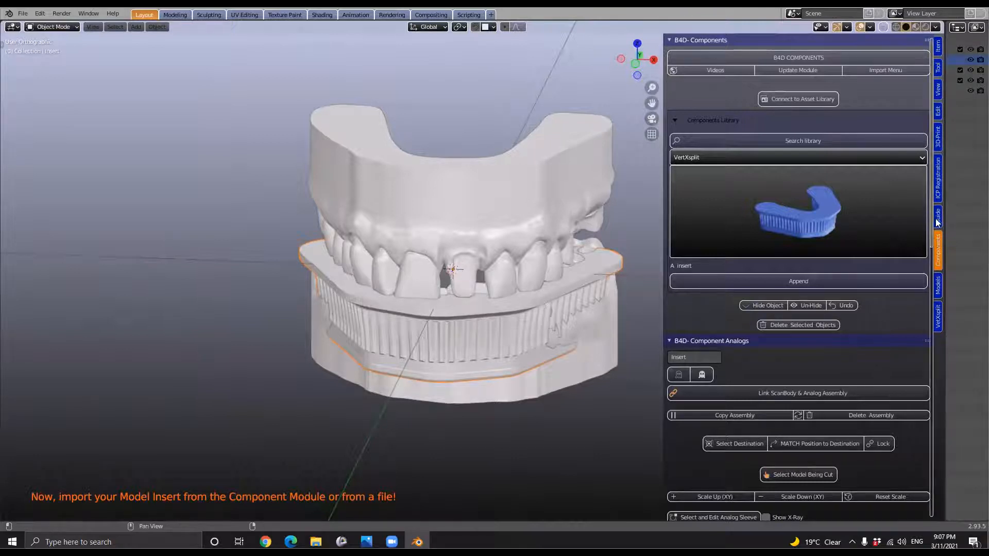
left_click(938, 311)
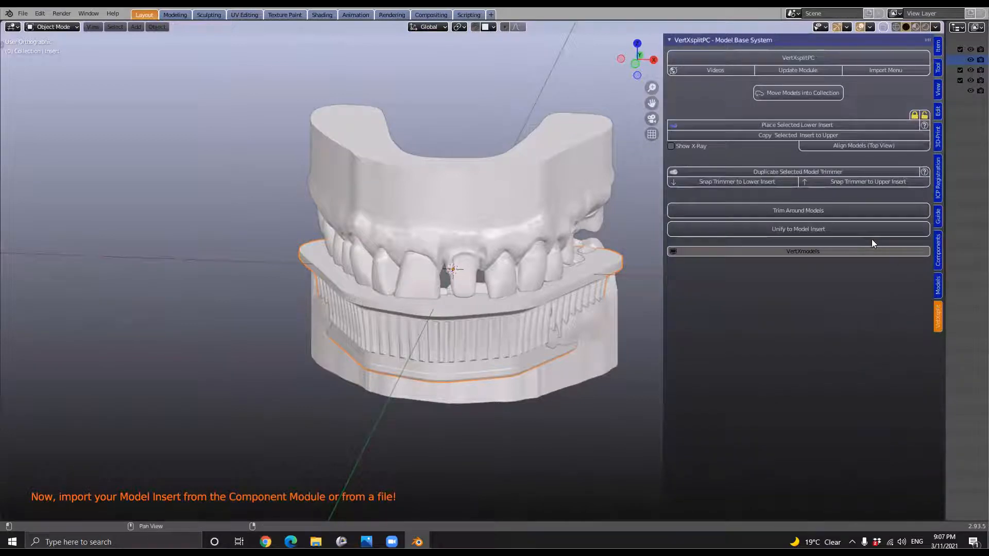
left_click(777, 123)
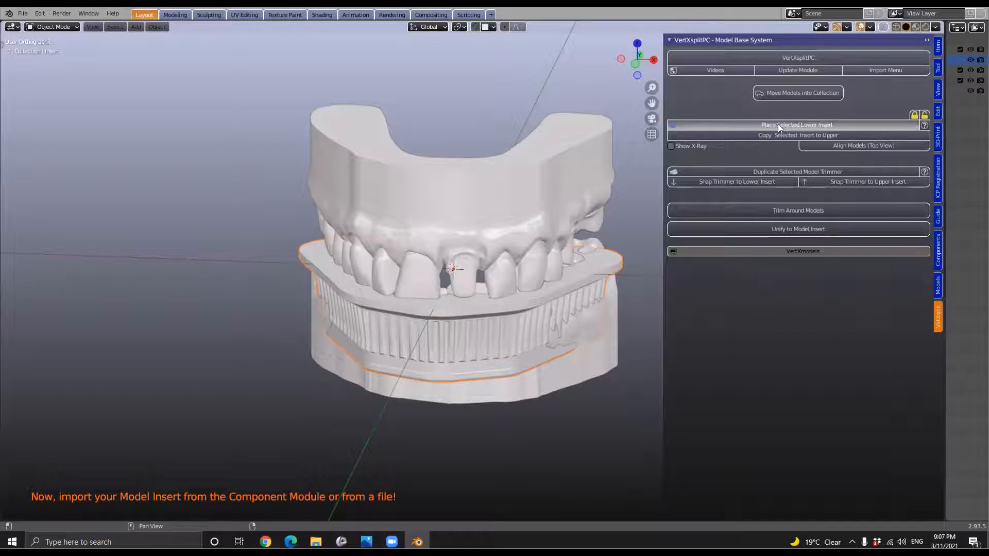
middle_click_drag(530, 369, 479, 330, "shift")
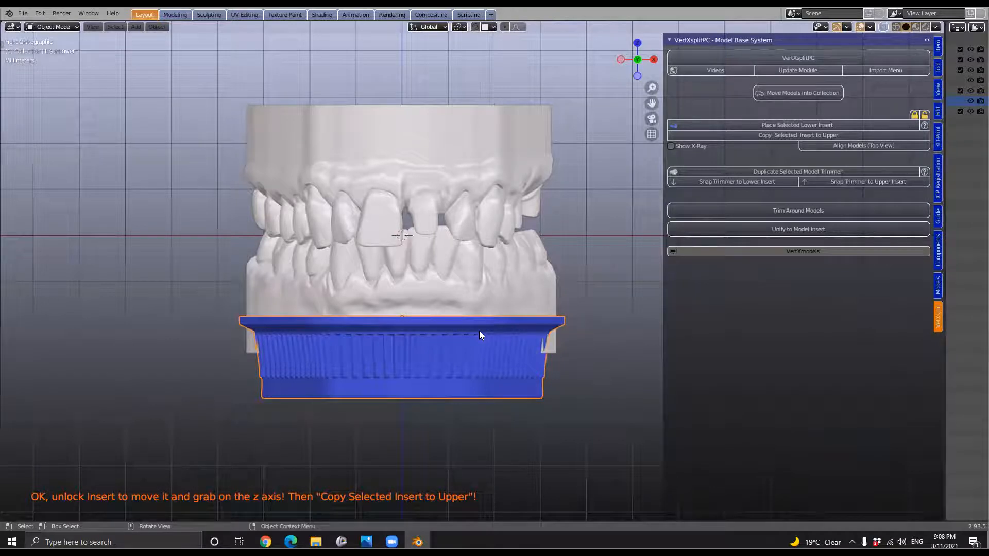
Sketch two freehand outlines, one beneath the other, around and below the lower insert with the Annotate tool
scroll(459, 318, "down", 2)
key("t")
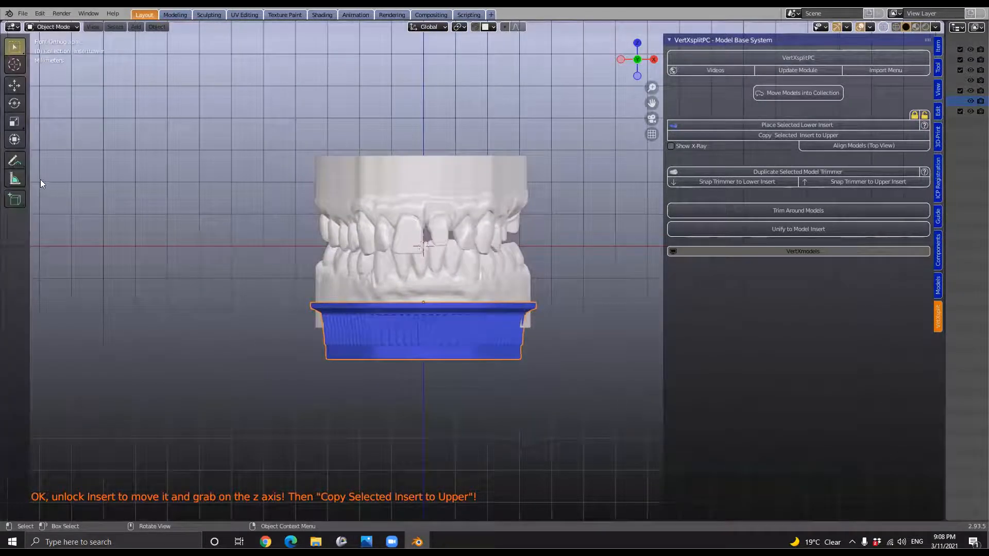
left_click_drag(15, 160, 60, 163)
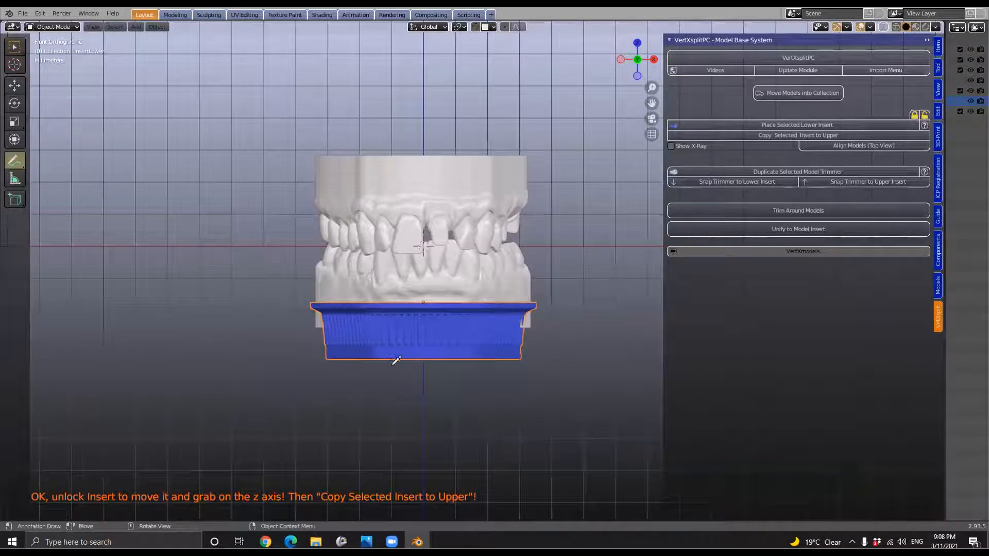
mouse_move(309, 316)
left_mouse_down()
mouse_move(312, 384)
mouse_move(428, 401)
mouse_move(534, 395)
mouse_move(537, 309)
left_mouse_up()
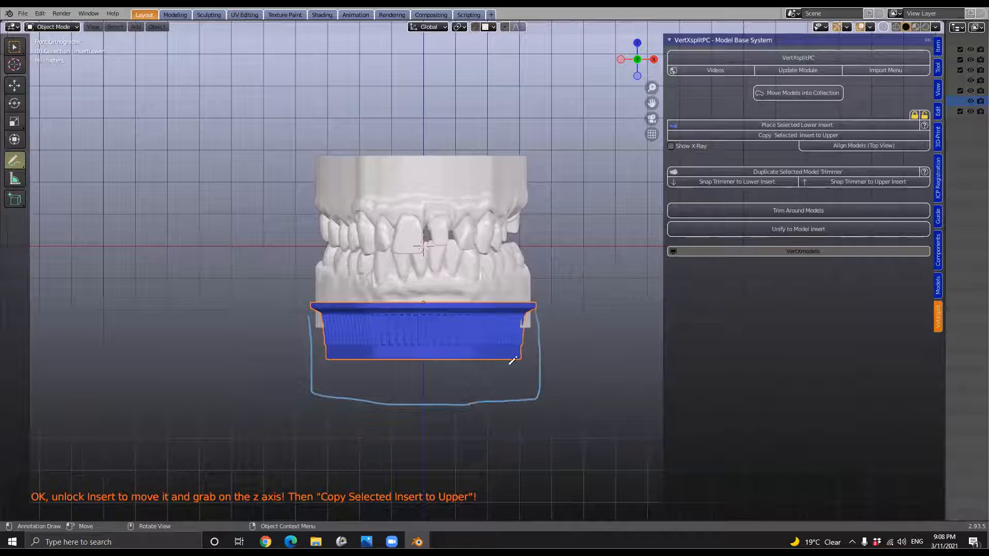
scroll(415, 390, "down", 1)
mouse_move(342, 373)
left_mouse_down()
mouse_move(342, 425)
mouse_move(526, 418)
mouse_move(526, 378)
left_mouse_up()
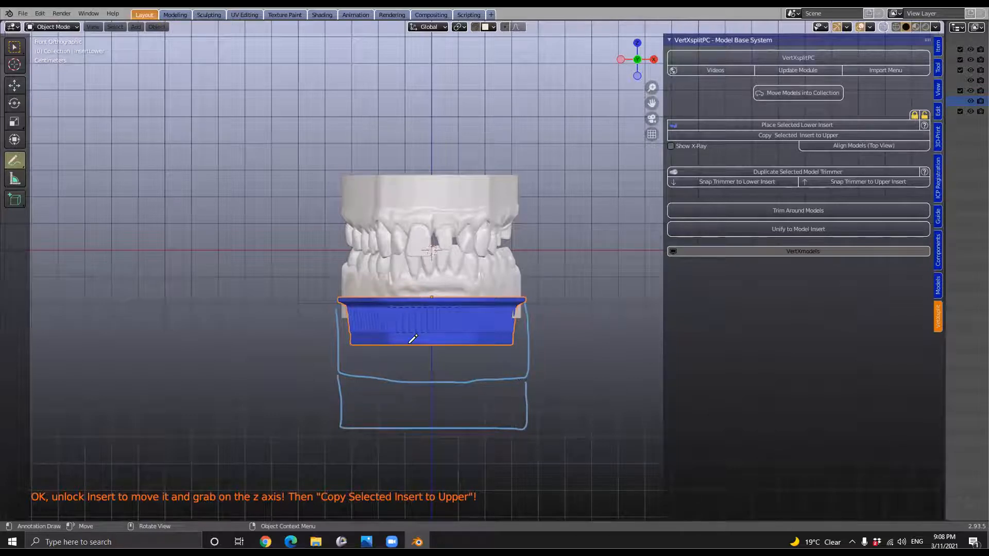
Erase the annotation outlines below the lower insert and return to the Select tool
left_click(16, 162)
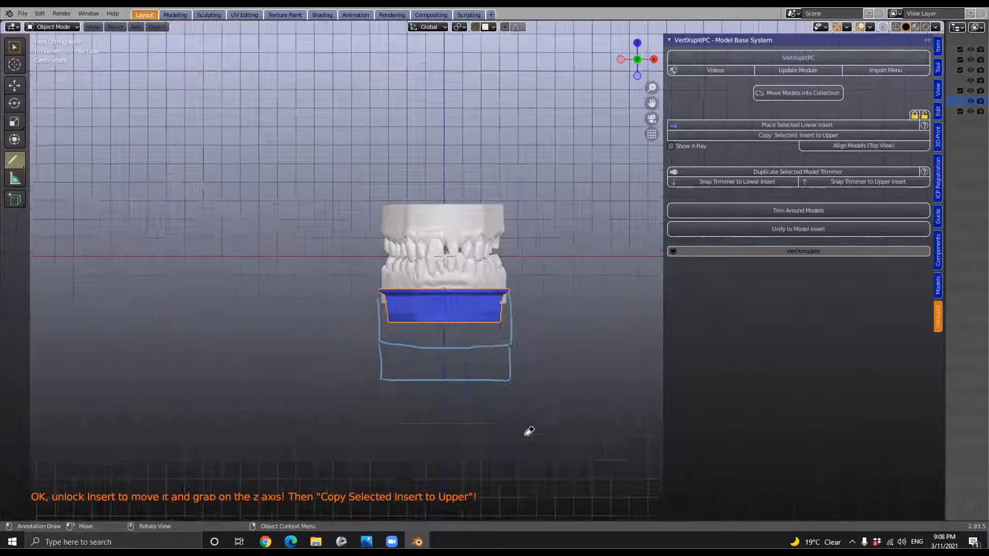
left_click_drag(528, 430, 531, 383)
mouse_move(405, 370)
left_mouse_down()
mouse_move(339, 300)
mouse_move(338, 410)
mouse_move(552, 417)
left_mouse_up()
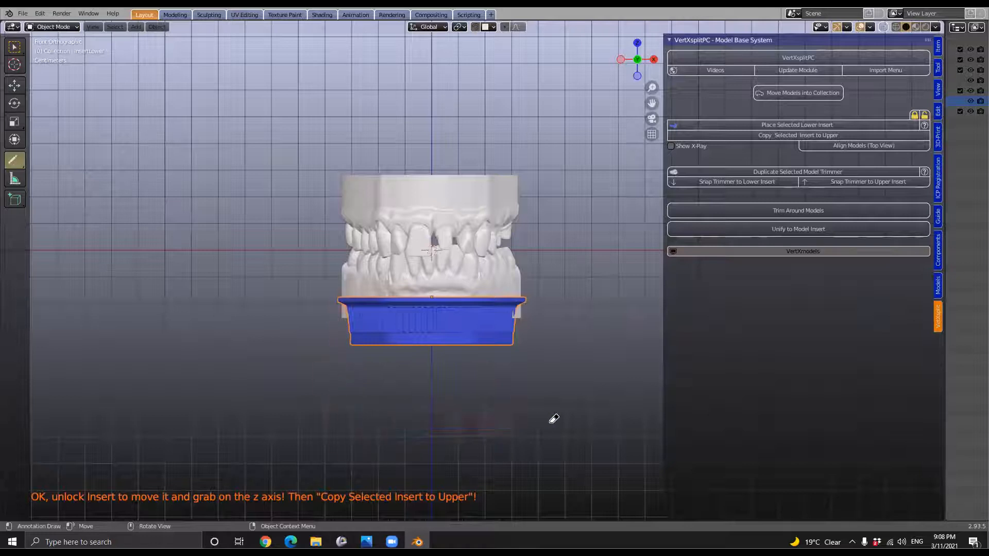
left_click(15, 47)
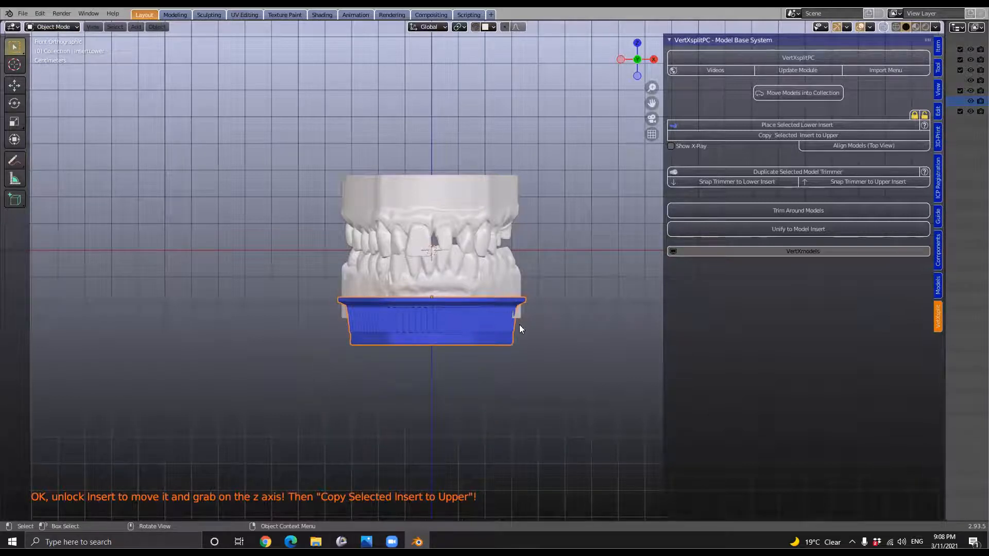
Copy the selected lower insert to the upper model and check both inserts from the side and front
scroll(519, 324, "up", 1)
scroll(519, 327, "up", 2)
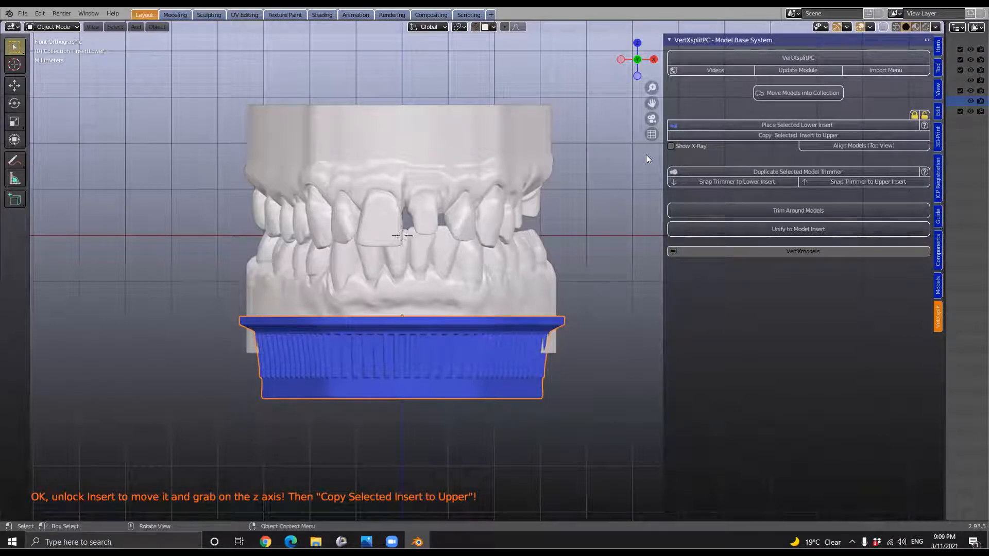
left_click(771, 136)
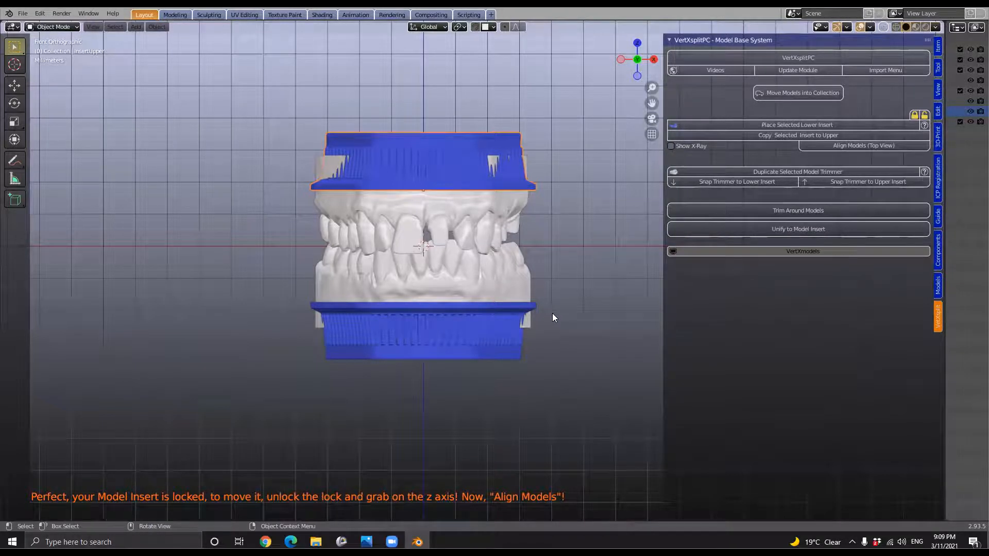
scroll(557, 323, "up", 2)
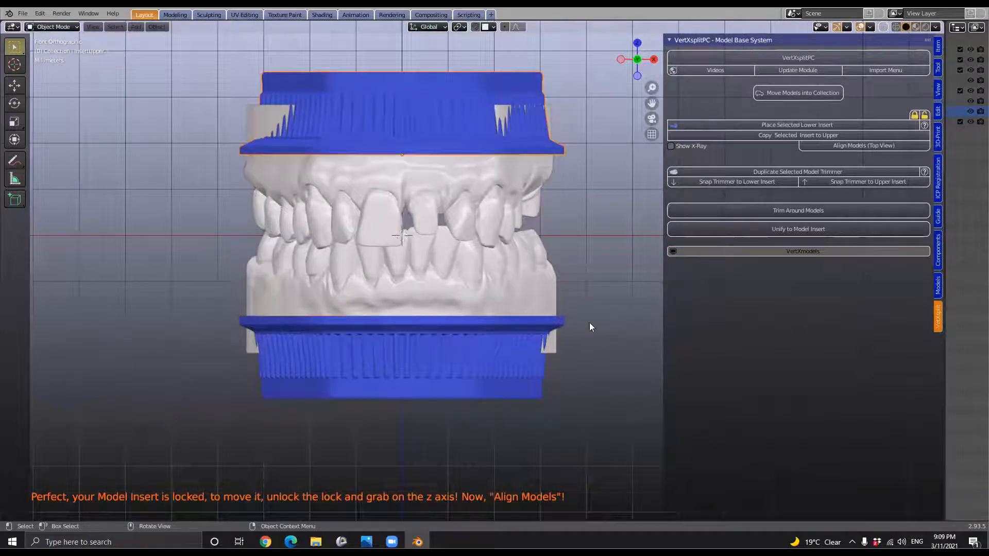
middle_click_drag(502, 297, 467, 123)
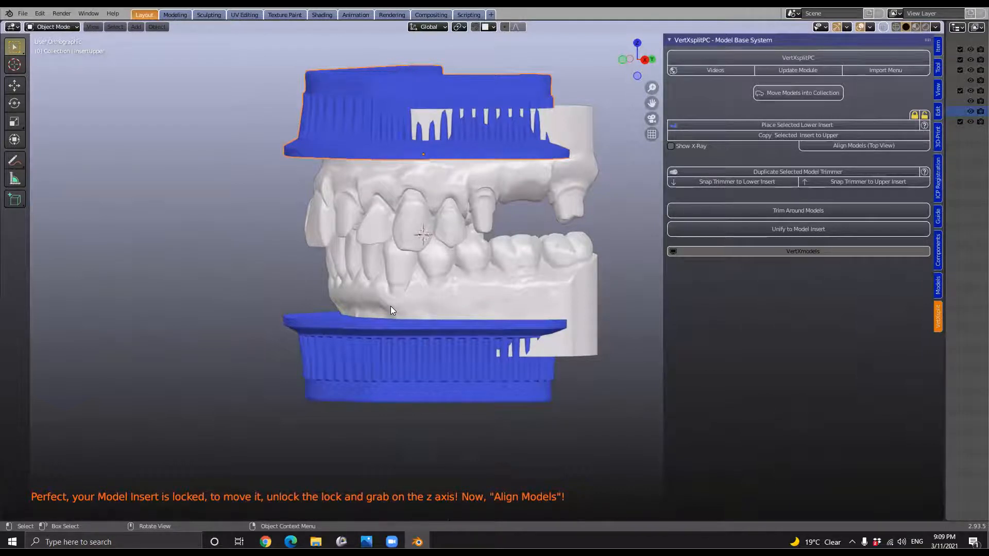
key("grave")
left_click(337, 271)
scroll(561, 232, "down", 1)
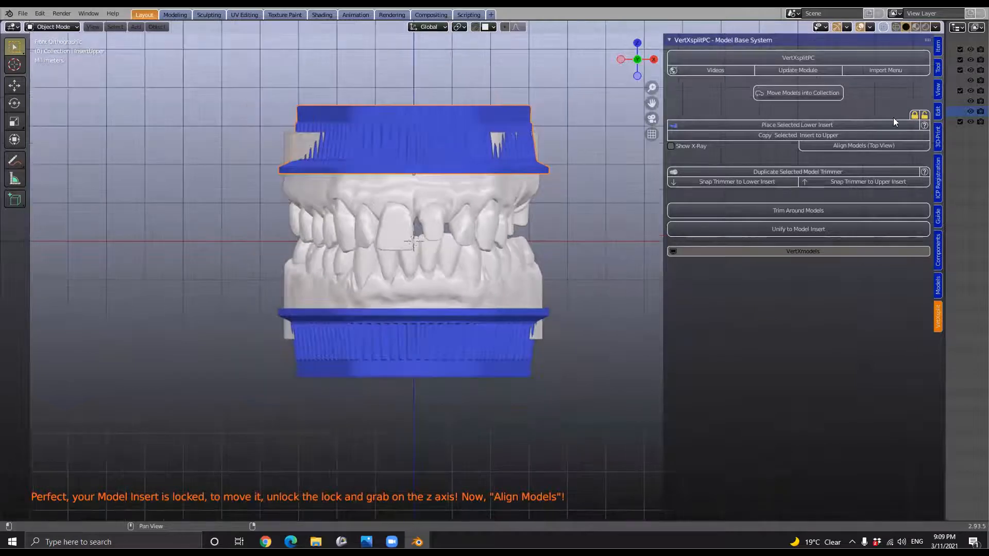
Unlock the upper insert and move it slightly down along the Z axis
left_click(938, 46)
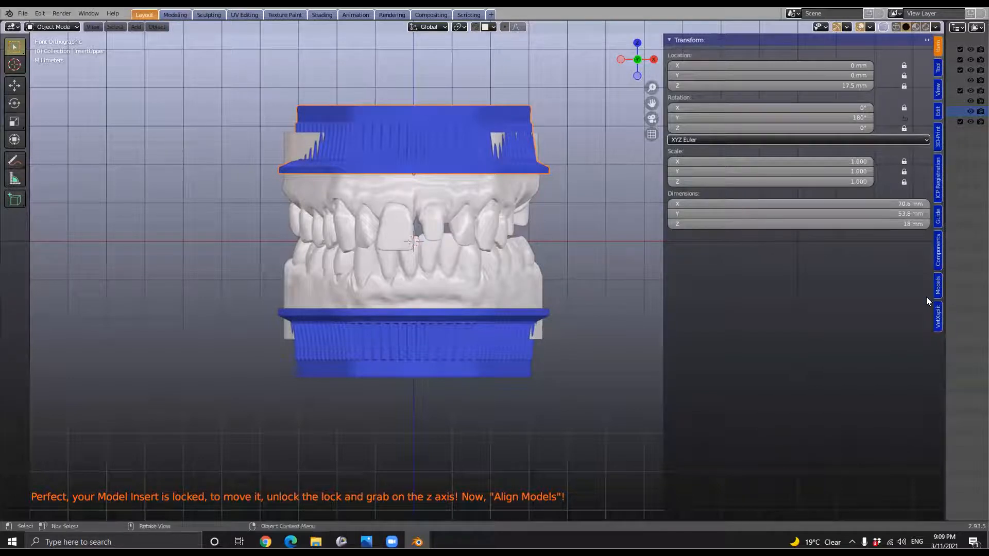
left_click(938, 316)
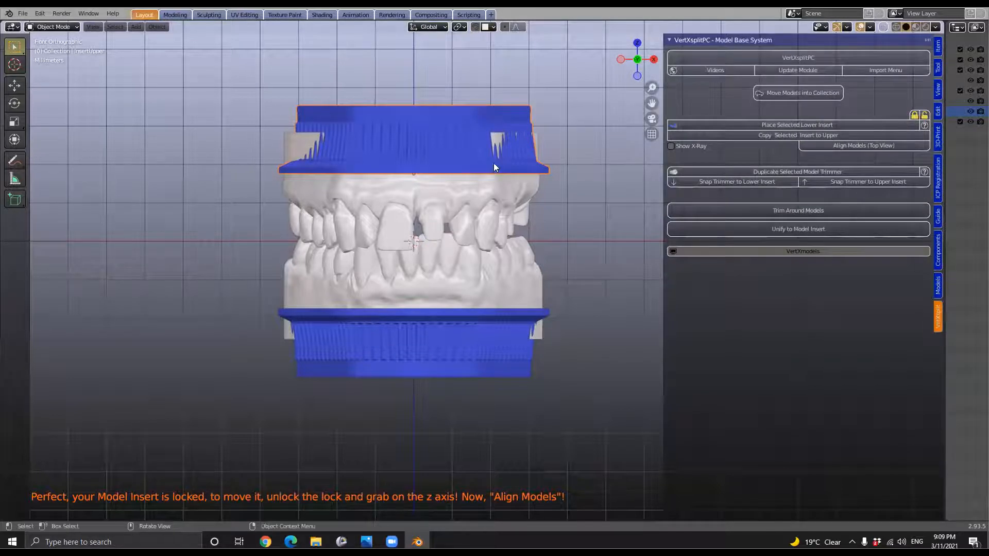
left_click(924, 116)
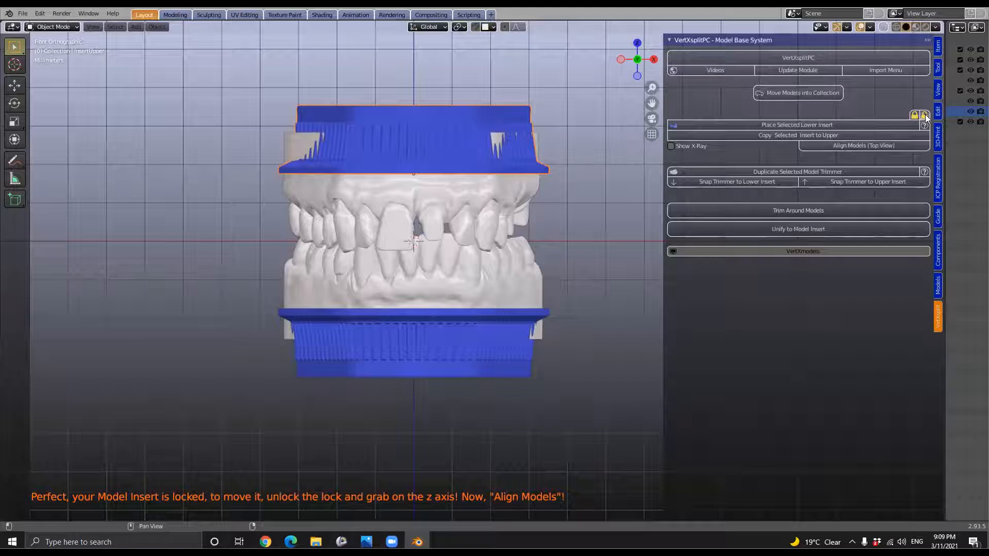
scroll(422, 139, "up", 1)
scroll(401, 121, "up", 1)
scroll(401, 121, "down", 1)
mouse_move(402, 110)
left_mouse_down()
mouse_move(398, 226)
mouse_move(396, 120)
left_mouse_up()
scroll(461, 176, "up", 1)
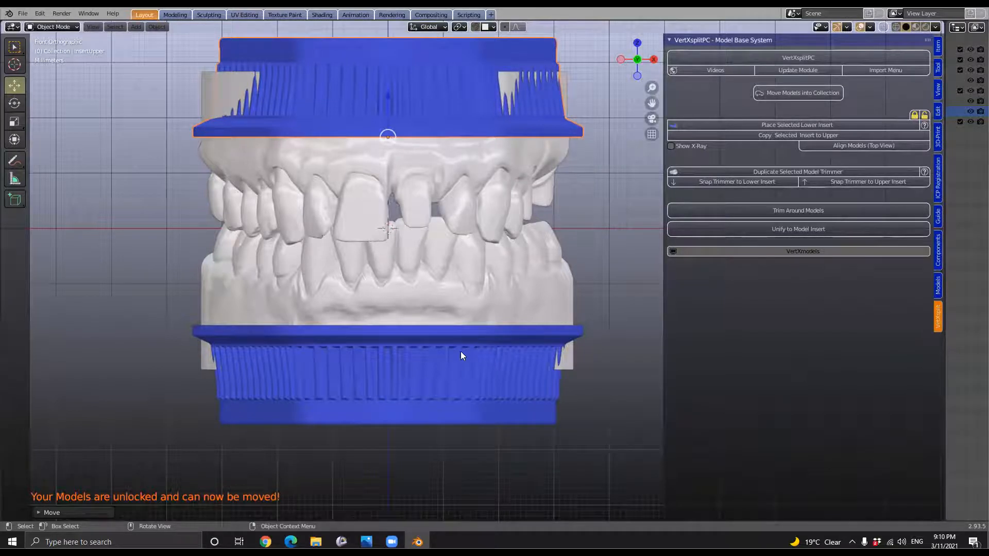
Select and unlock the lower insert, and move it slightly down along the Z axis
left_click(453, 369)
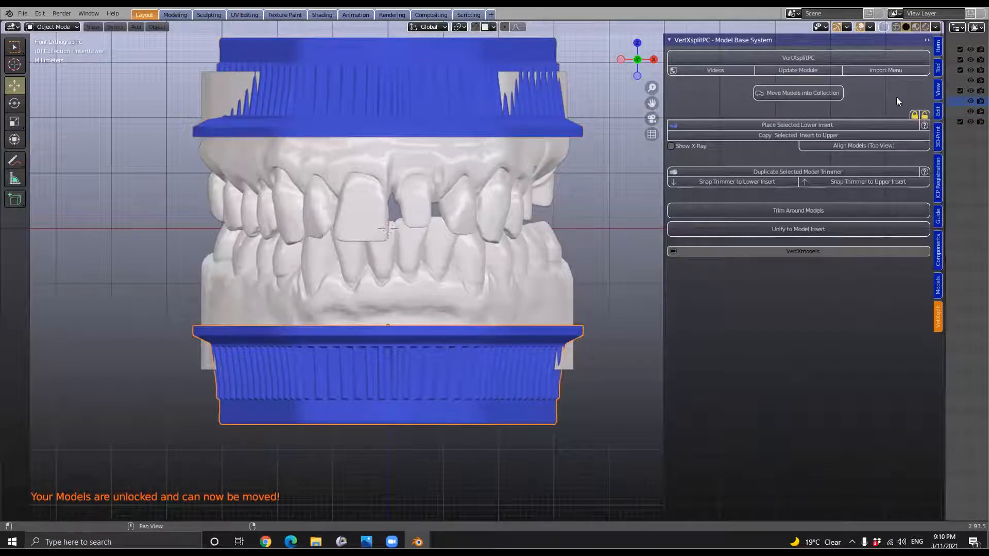
left_click(923, 118)
left_click_drag(387, 290, 414, 285)
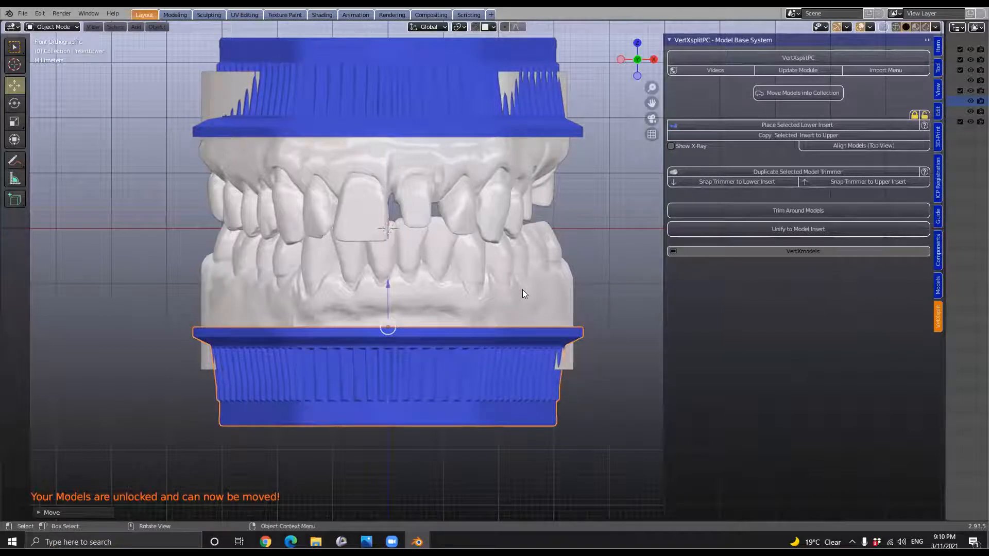
scroll(523, 289, "down", 1)
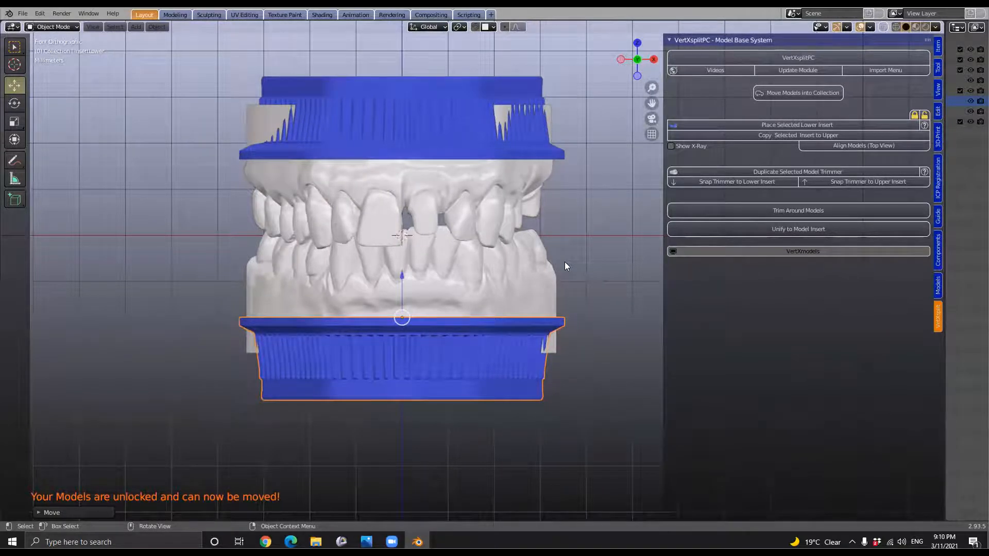
Start Align Models in top view and move both jaw models about 6.9 mm along negative Y into the insert cavities
left_click(837, 146)
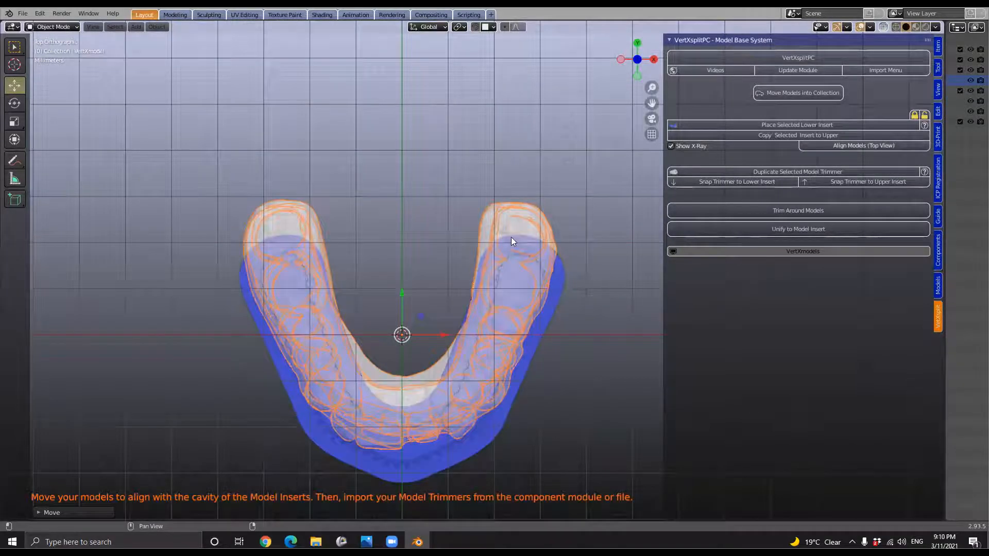
middle_click_drag(463, 389, 458, 289, "shift")
scroll(457, 290, "down", 1)
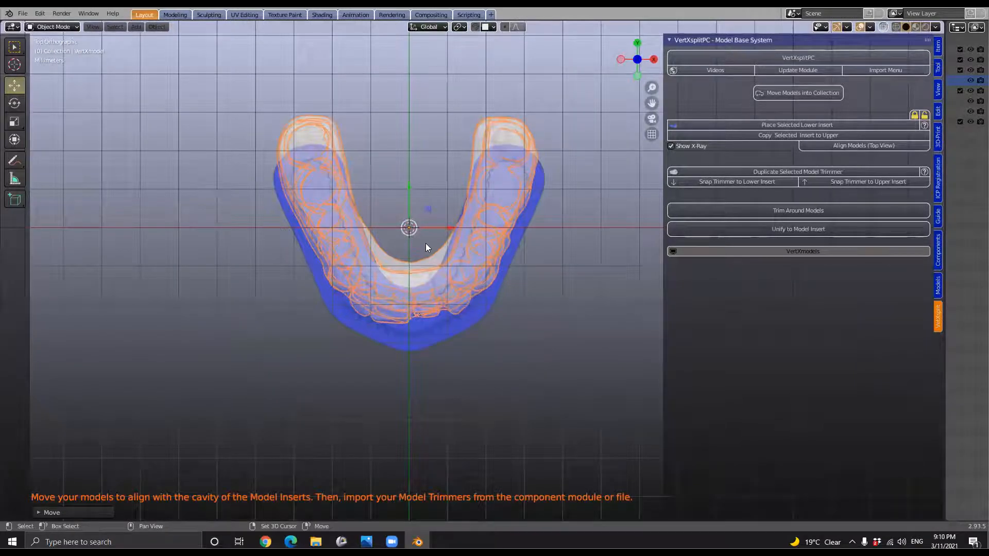
scroll(425, 244, "up", 1)
key("g")
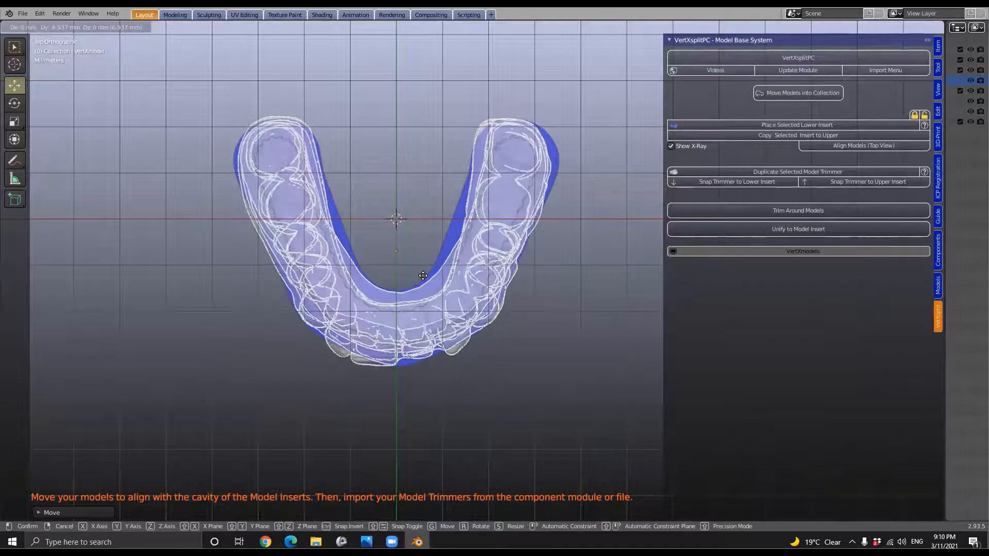
left_click(424, 276)
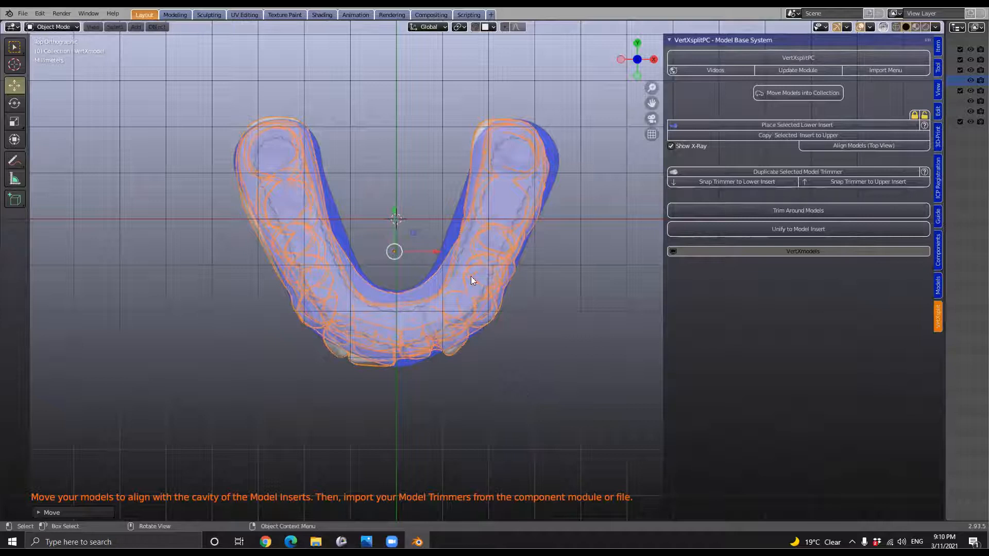
Turn off X-ray display and inspect the fit of the jaw models in both inserts from the side and back
scroll(413, 310, "up", 3)
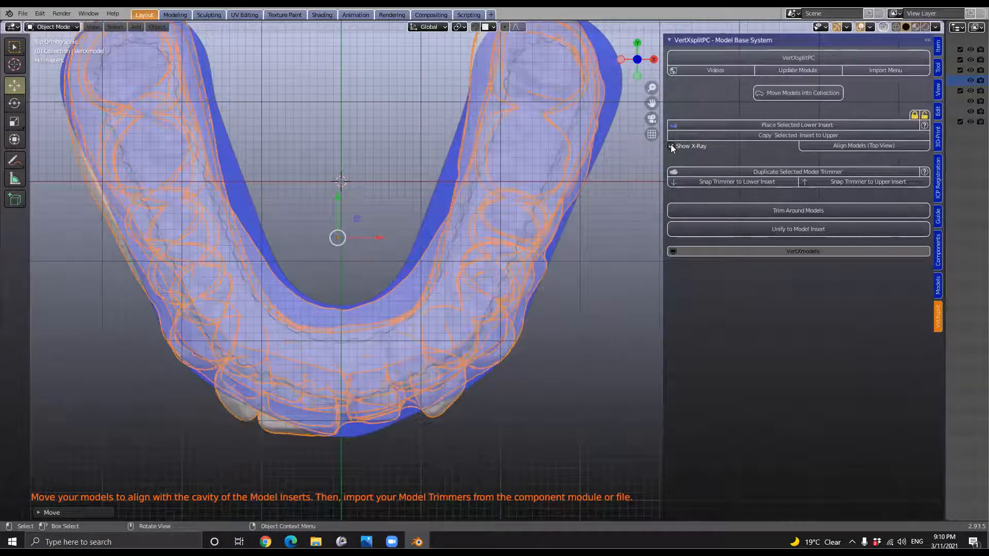
scroll(470, 262, "down", 3)
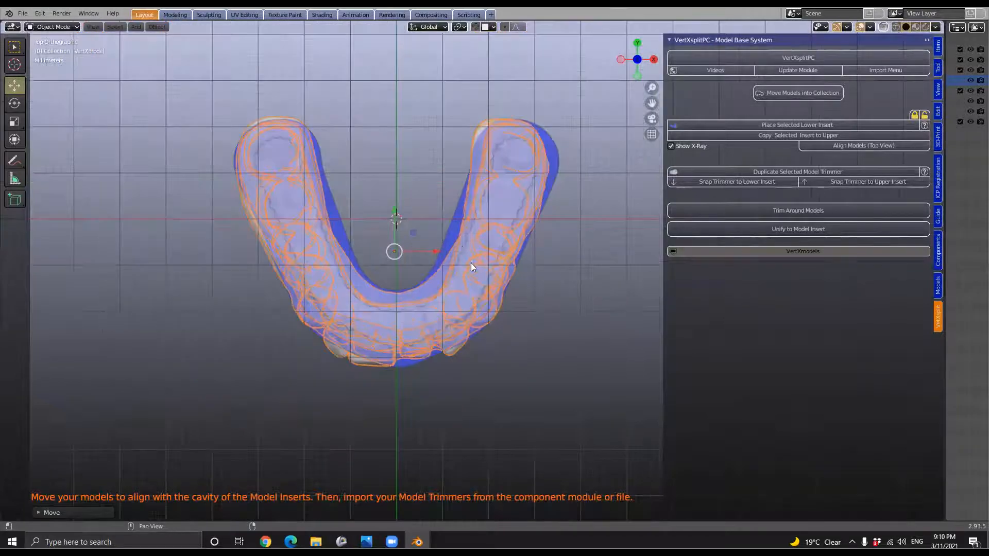
key("alt+z")
scroll(451, 241, "down", 2)
middle_click_drag(437, 248, 345, 243)
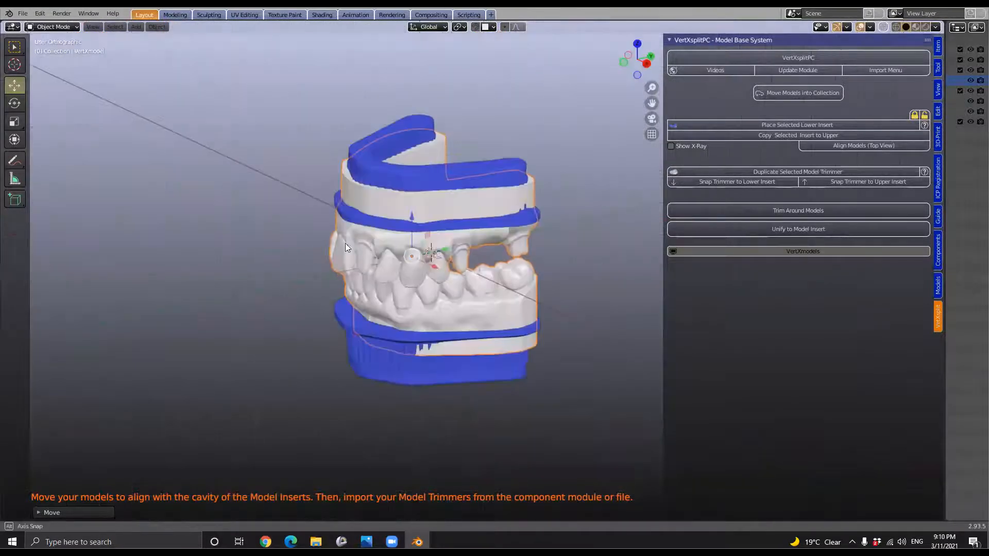
scroll(330, 242, "up", 3)
middle_click_drag(274, 235, 518, 274)
scroll(518, 274, "up", 2)
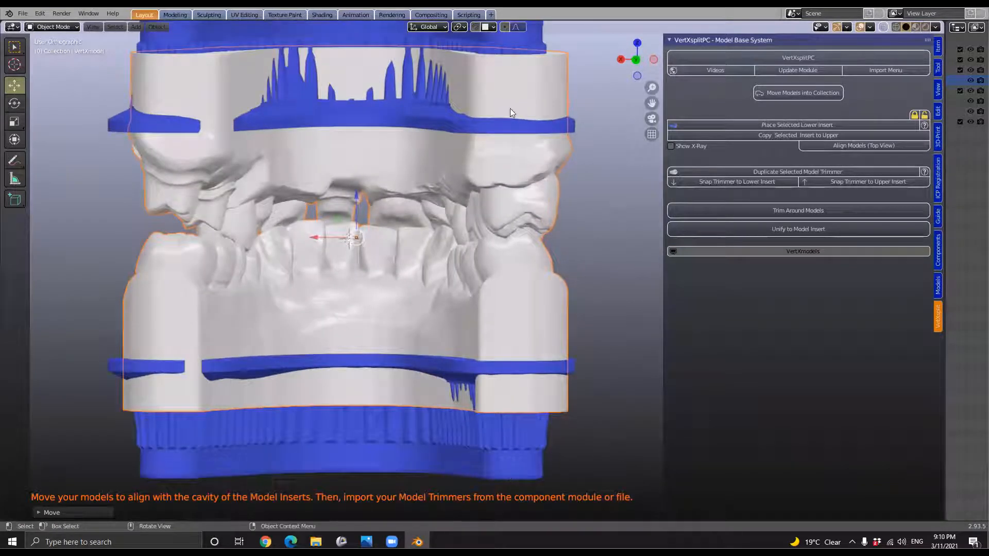
Move both jaw models slightly forward along negative Y and check their fit in the inserts from the side and front
scroll(412, 261, "down", 5)
middle_click_drag(560, 264, 461, 262)
scroll(462, 263, "up", 3)
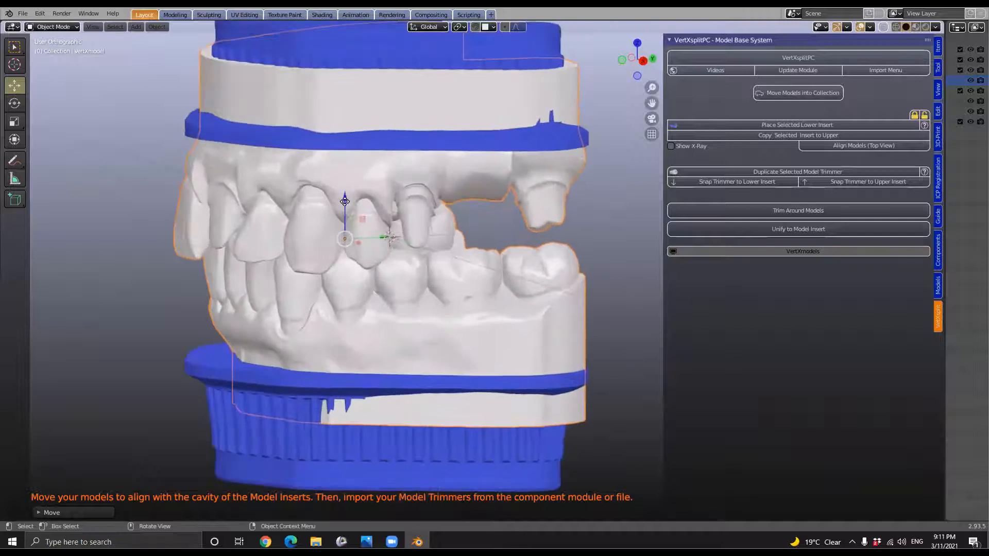
left_click(387, 241)
scroll(387, 241, "down", 2)
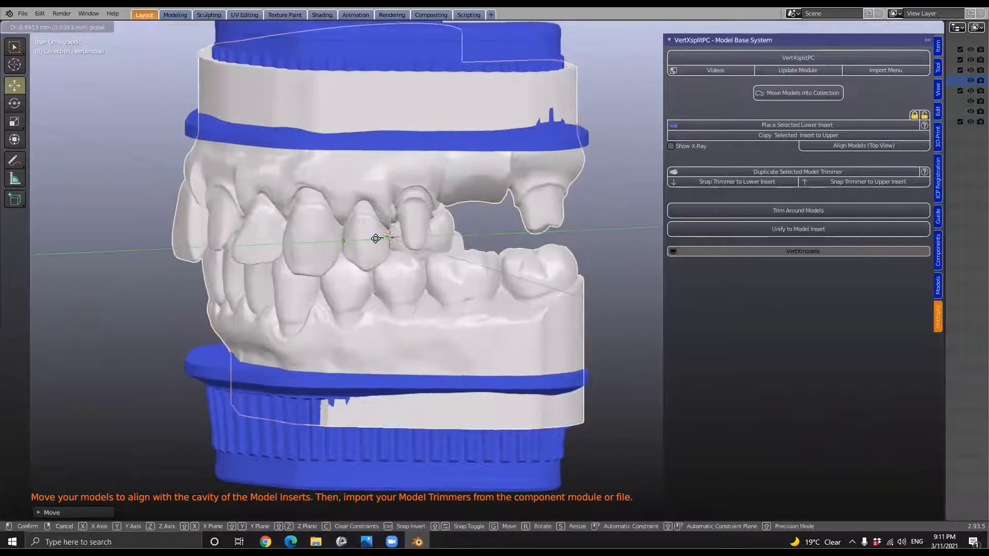
middle_click_drag(441, 253, 480, 254)
scroll(481, 250, "up", 1)
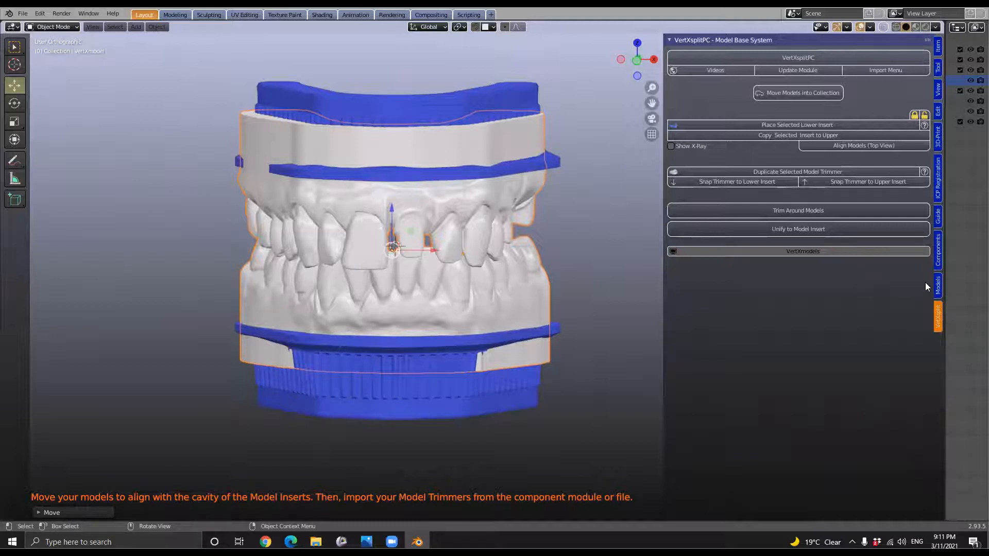
Append the "C medium fit trimmer" from the VertXsplit component library
left_click(939, 247)
left_click(791, 214)
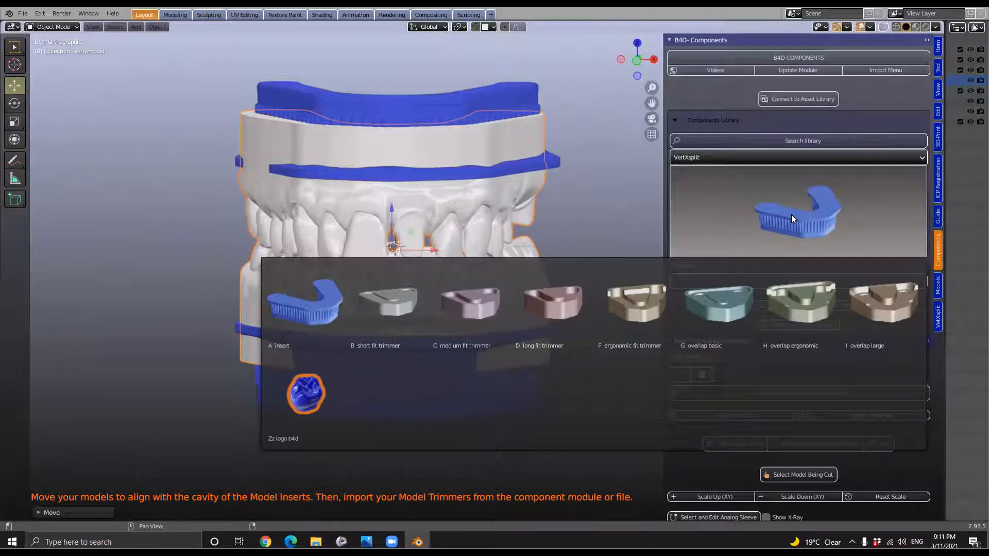
left_click(588, 200)
middle_click_drag(399, 249, 398, 246)
left_click_drag(430, 249, 436, 248)
left_click(838, 213)
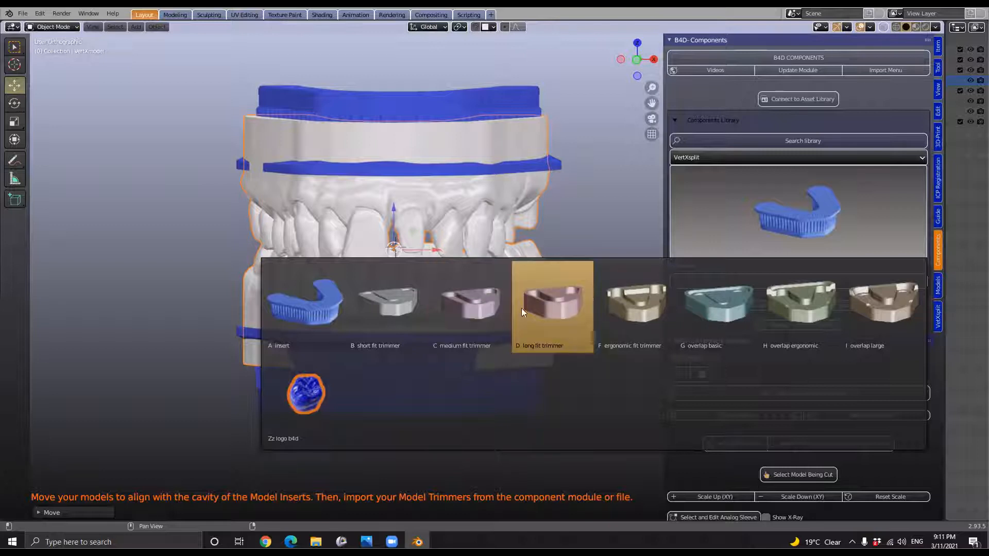
left_click(475, 310)
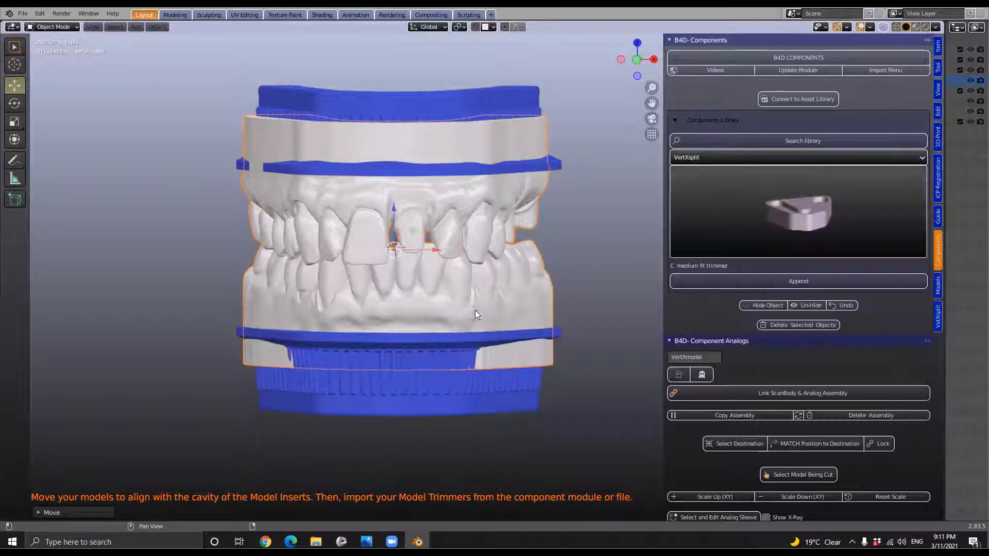
left_click(785, 281)
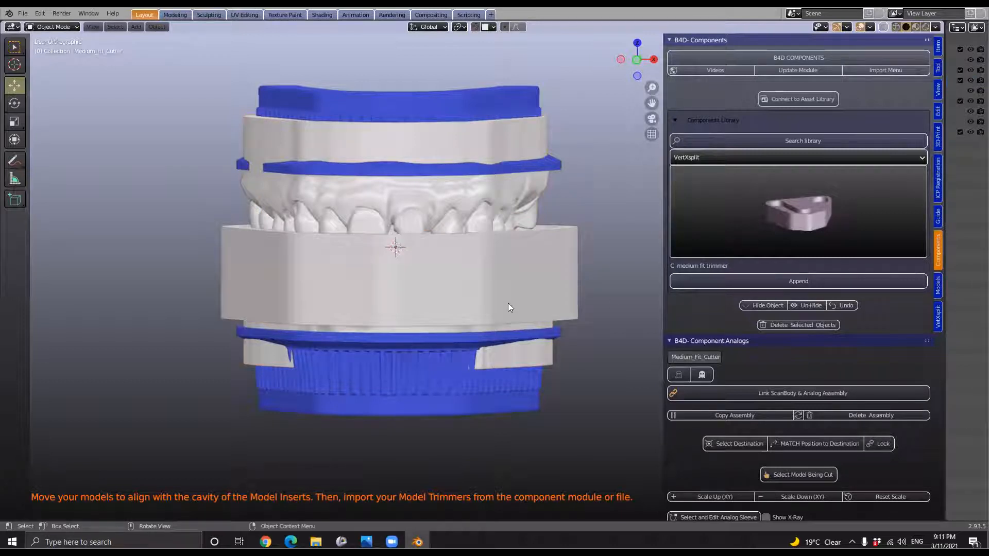
scroll(508, 303, "down", 1)
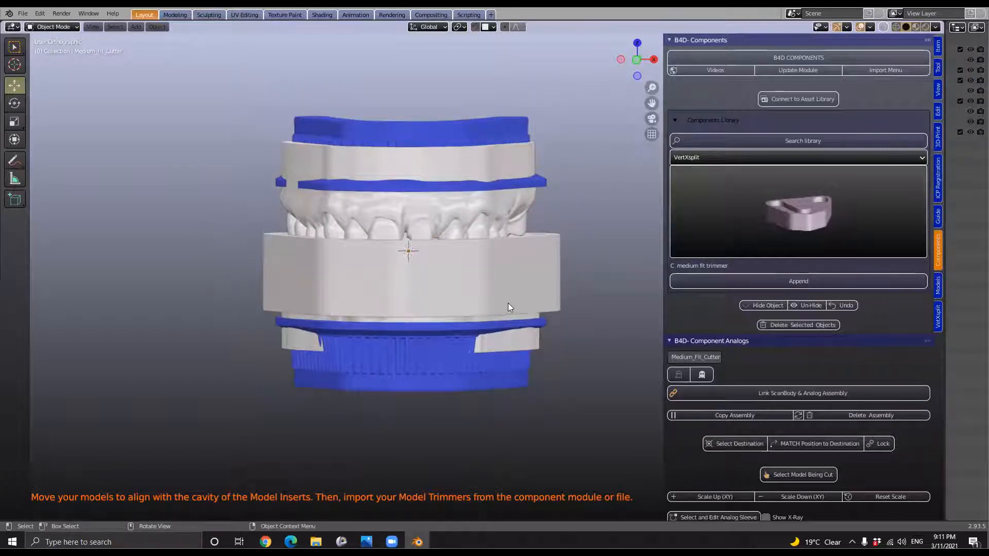
Select the appended medium fit trimmer and duplicate it with the VertXsplit model base tools
left_click(799, 227)
left_click(534, 250)
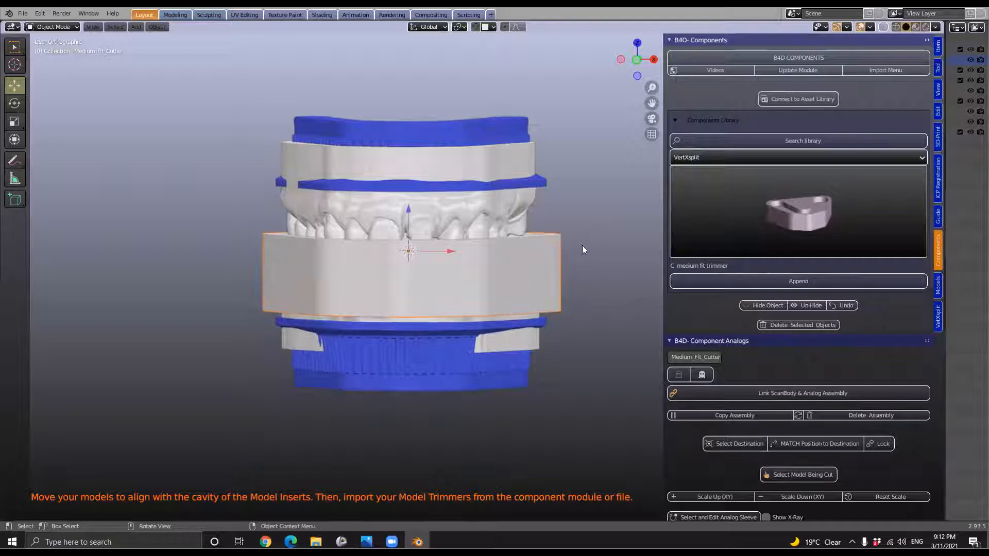
left_click(938, 312)
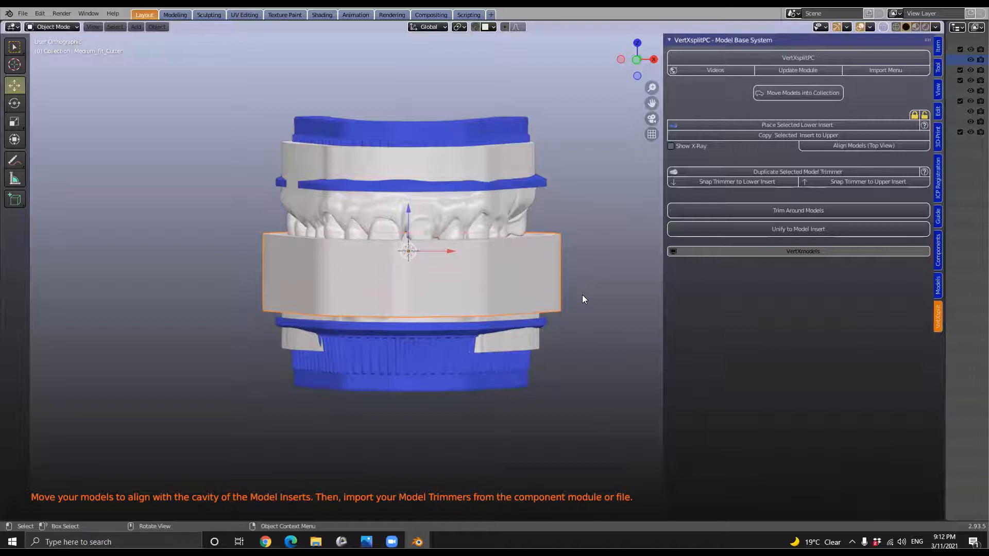
mouse_move(538, 278)
middle_mouse_down()
mouse_move(538, 338)
mouse_move(518, 396)
mouse_move(531, 277)
middle_mouse_up()
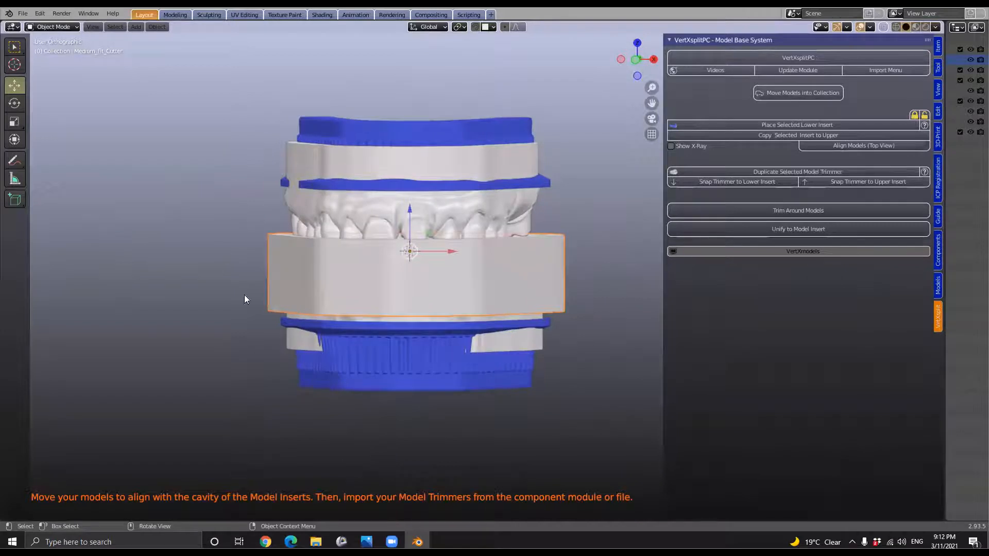
middle_click_drag(583, 315, 253, 227)
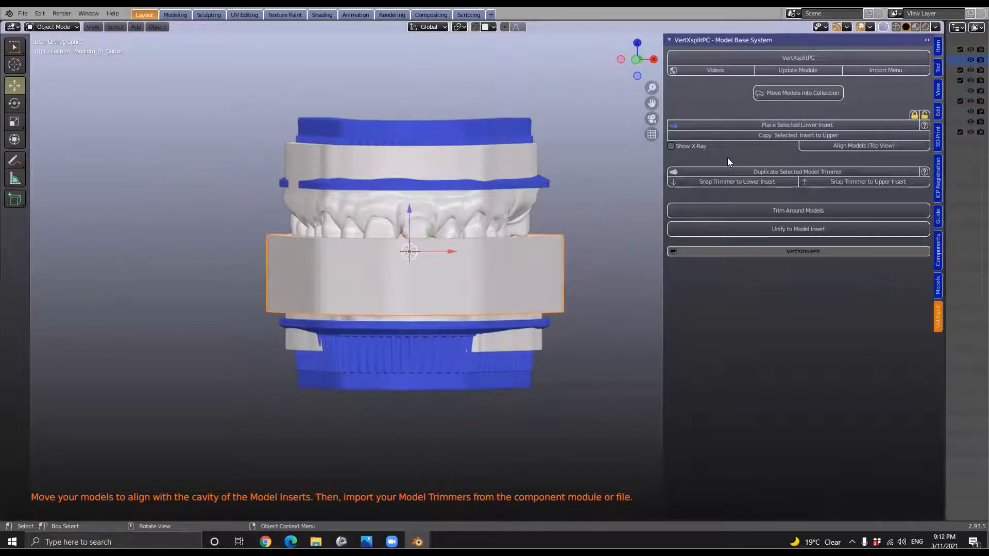
left_click(787, 171)
middle_click_drag(575, 193, 566, 171)
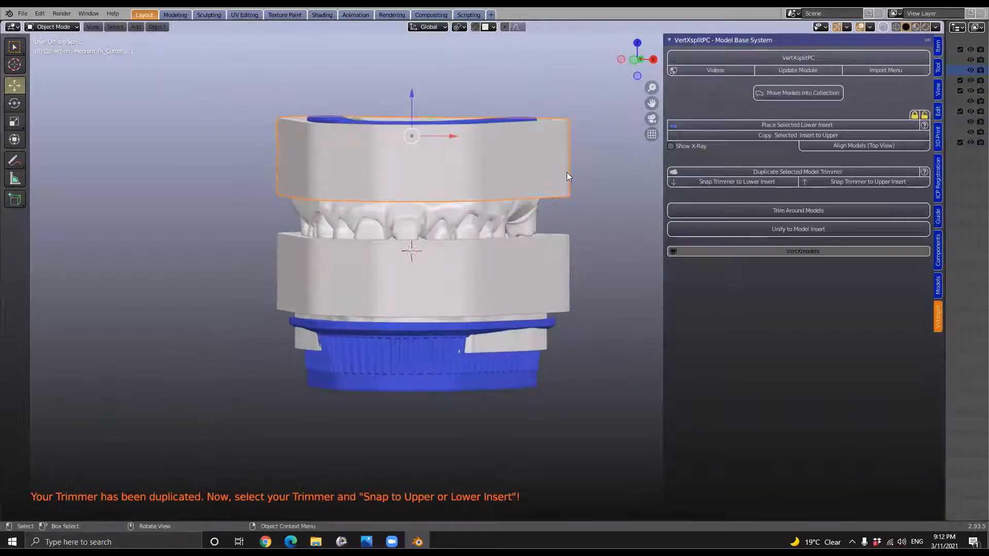
middle_click_drag(559, 218, 661, 193)
left_click_drag(664, 192, 605, 188)
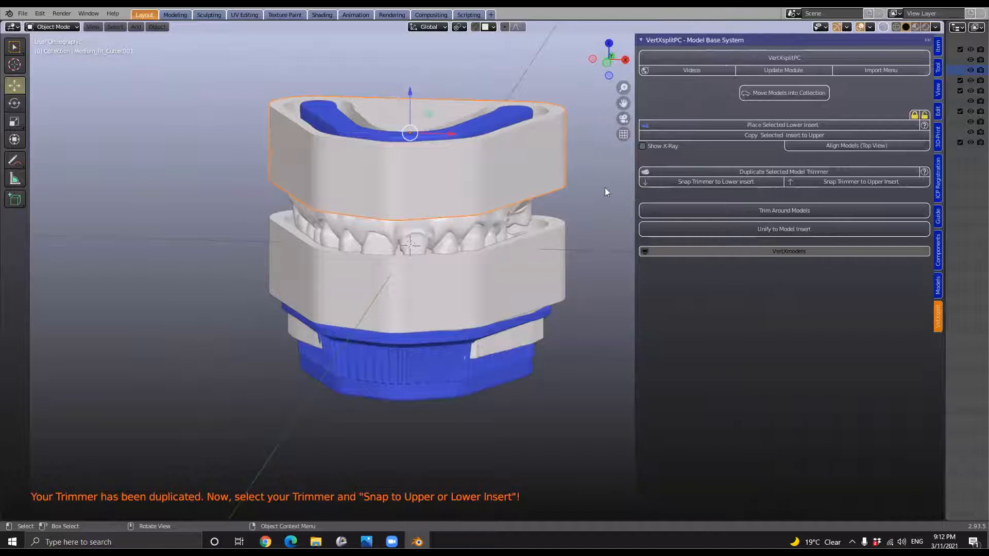
Snap the upper trimmer copy to the upper insert and the original trimmer to the lower insert
left_click(290, 283, "shift")
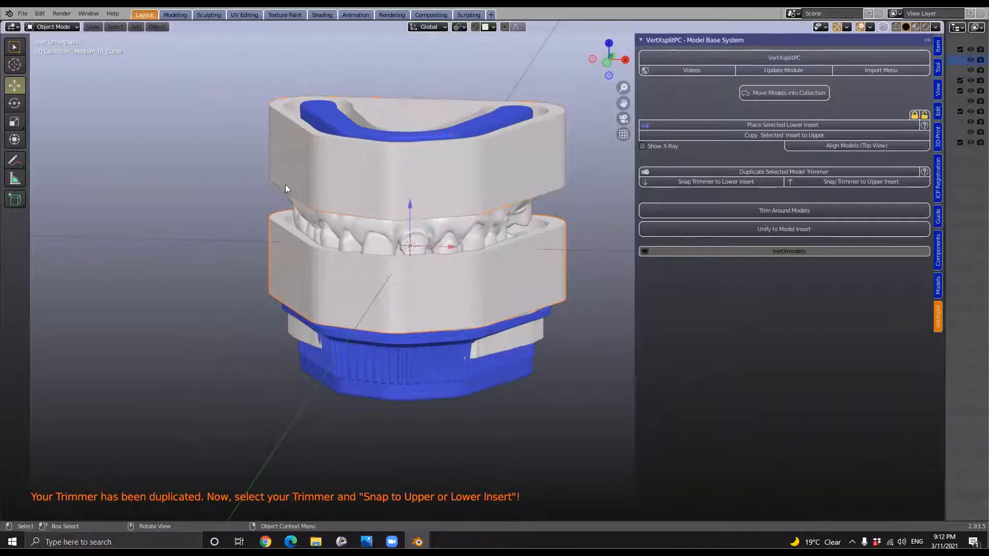
left_click(298, 283)
left_click(319, 179)
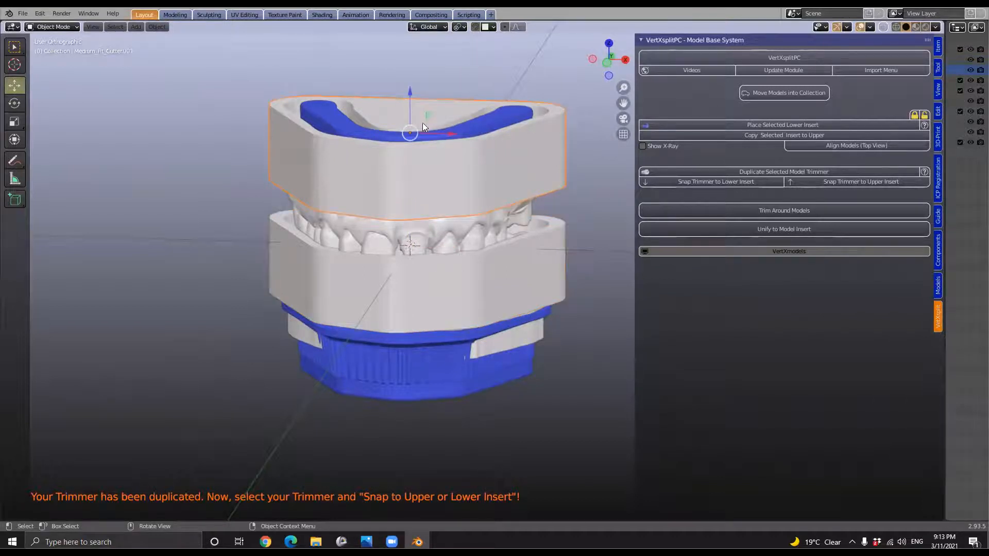
left_click(870, 181)
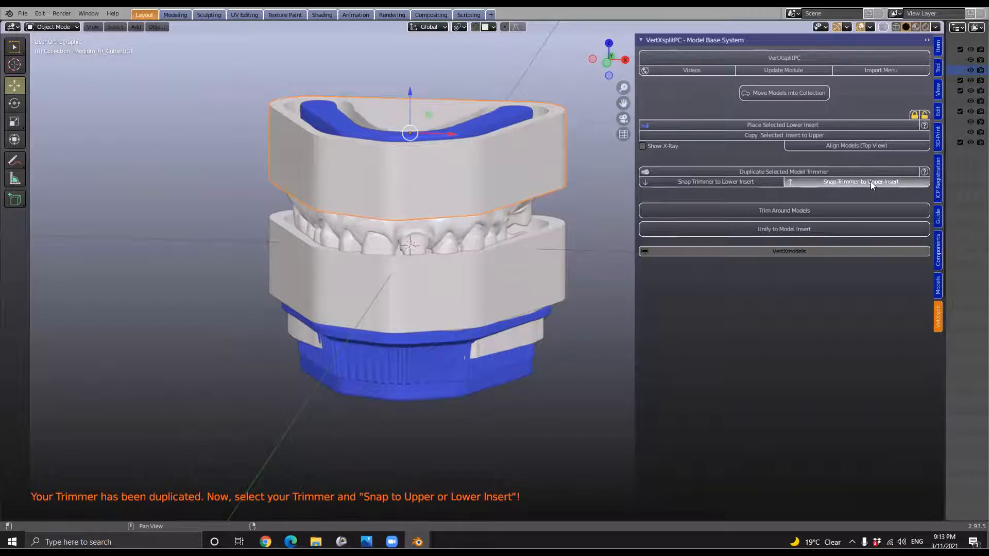
left_click(497, 274)
left_click(710, 180)
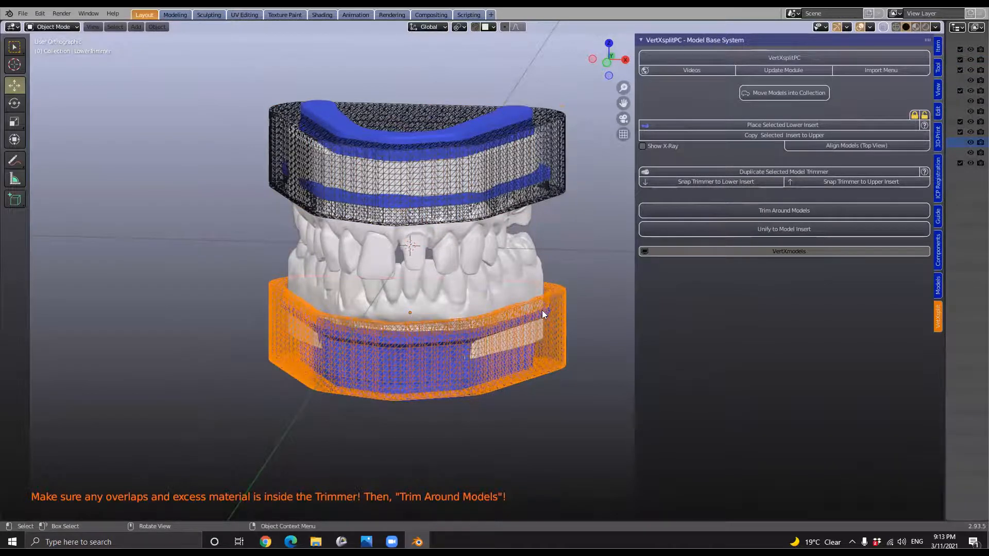
Examine in front view whether the trimmers enclose the overlaps and excess model material, with nothing selected
scroll(496, 308, "up", 2)
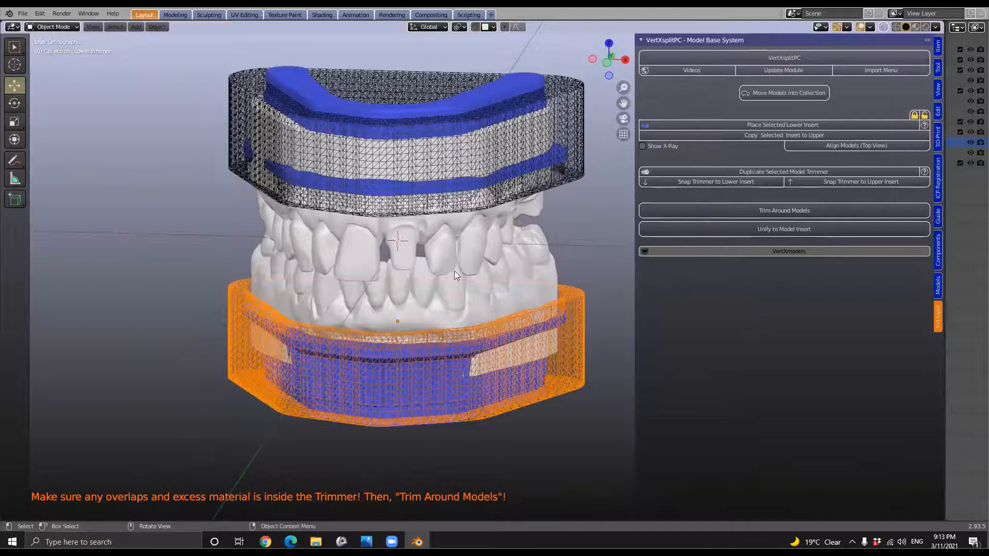
scroll(464, 289, "down", 1)
key("grave")
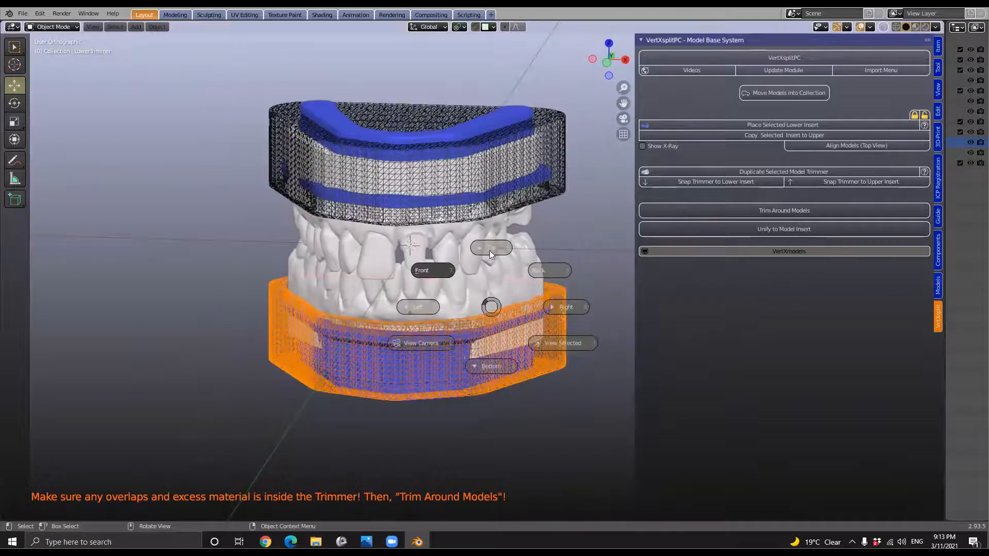
left_click(428, 270)
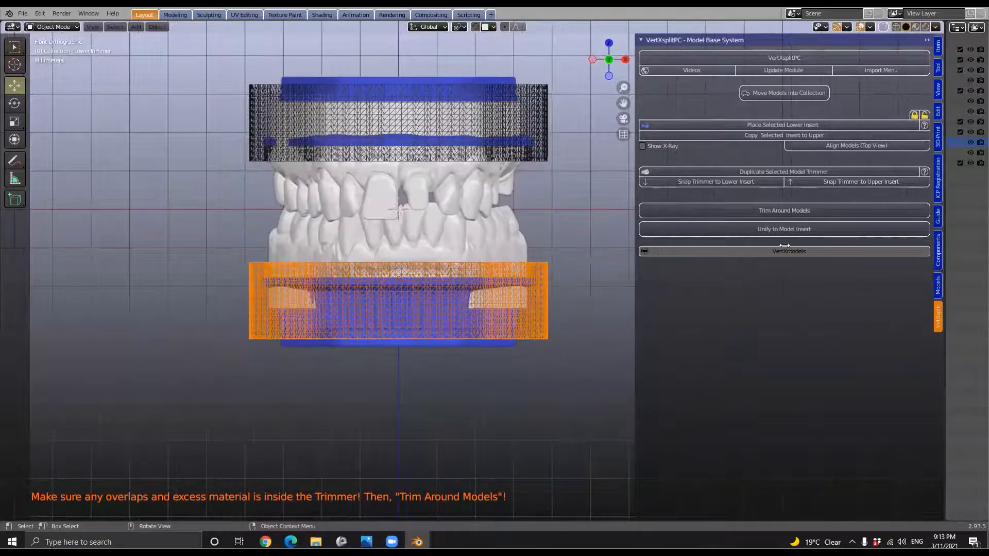
scroll(414, 281, "up", 5)
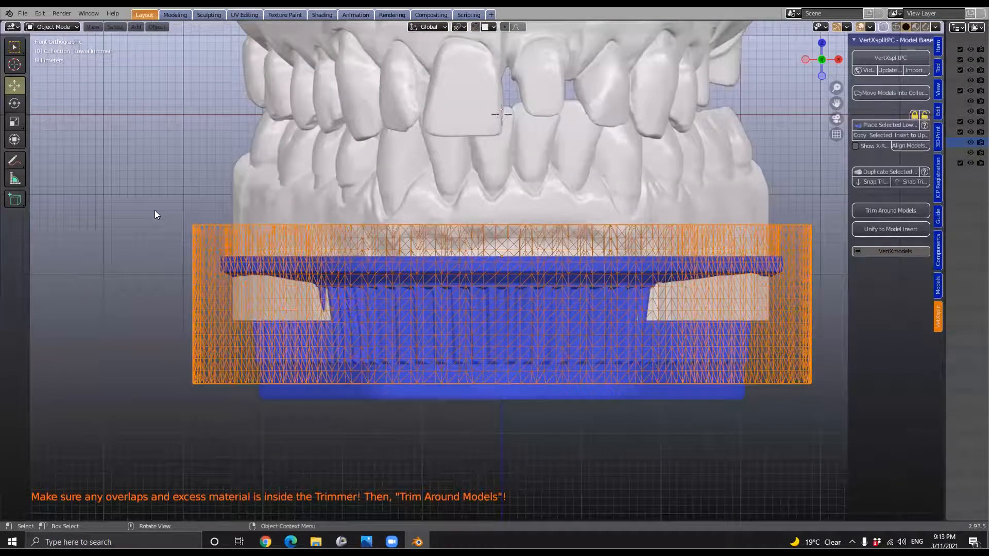
scroll(154, 210, "up", 1)
key("alt+a")
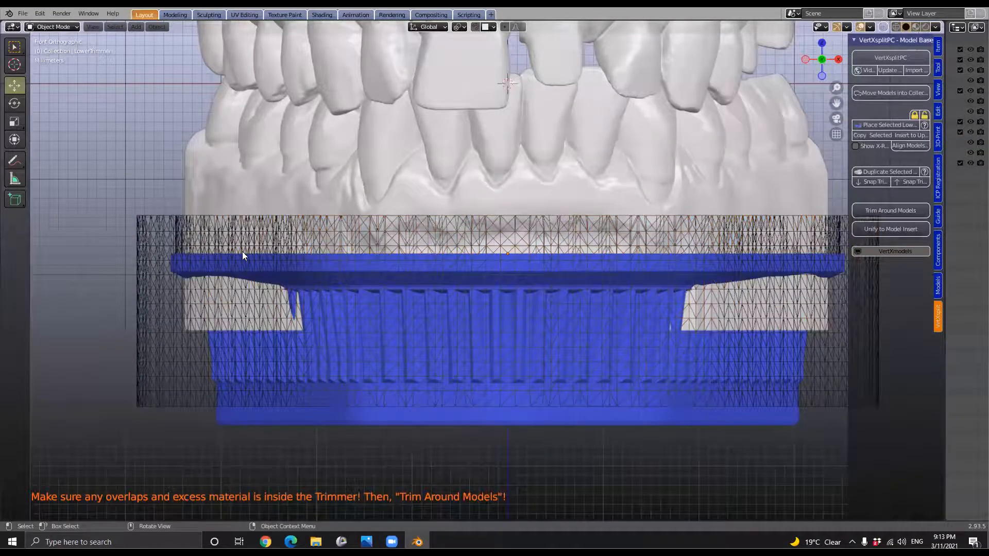
scroll(329, 253, "up", 1)
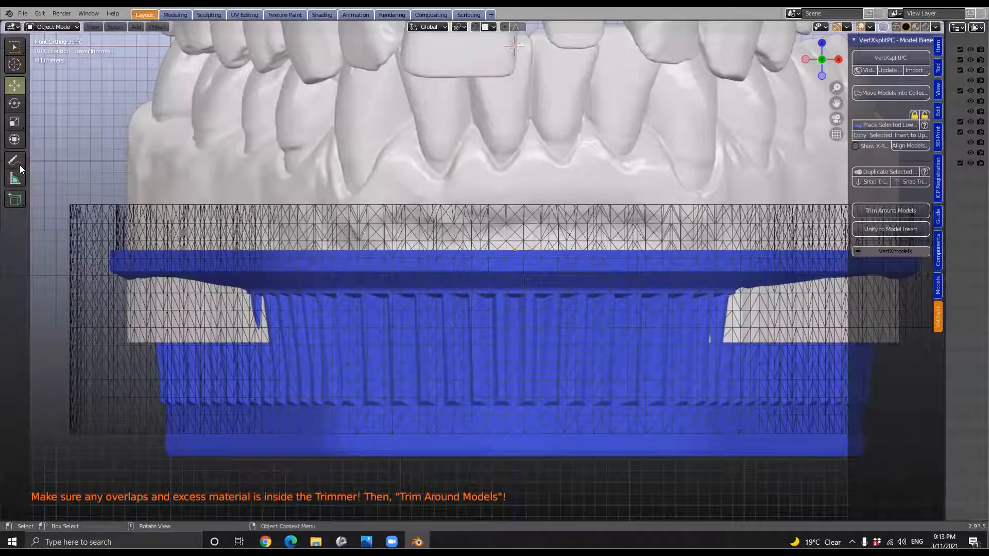
Annotate the upper rim of the lower insert with two short lines, erase them, and return to the selection tool
left_click_drag(16, 160, 52, 157)
left_click_drag(231, 244, 301, 246)
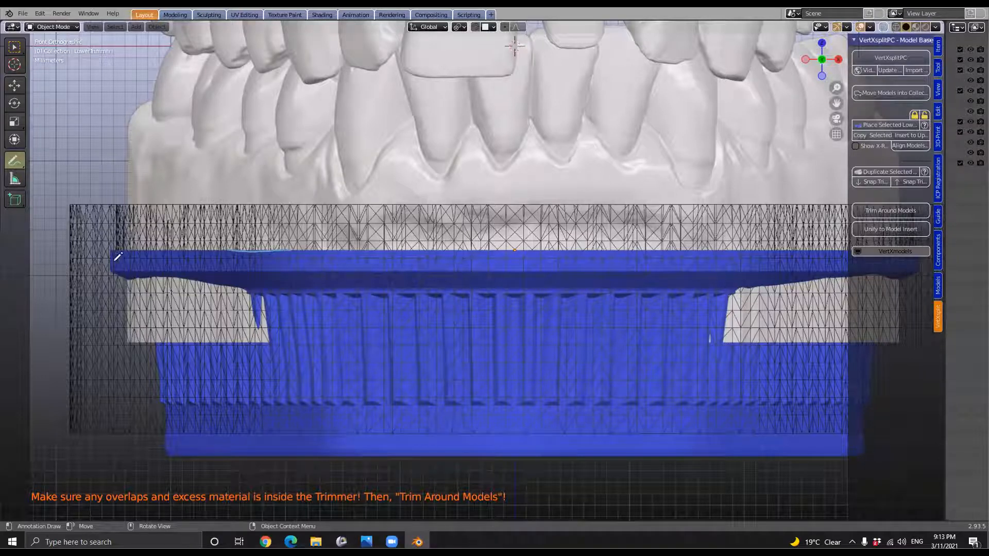
left_click_drag(230, 256, 296, 258)
scroll(55, 197, "down", 1)
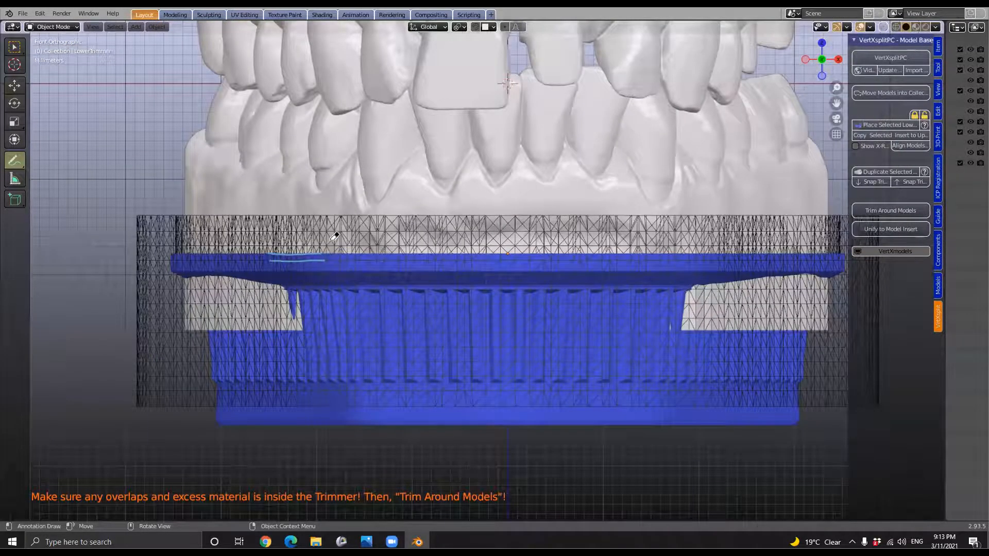
scroll(436, 237, "down", 1)
left_click(14, 160)
left_click(59, 227)
left_click_drag(302, 259, 350, 259)
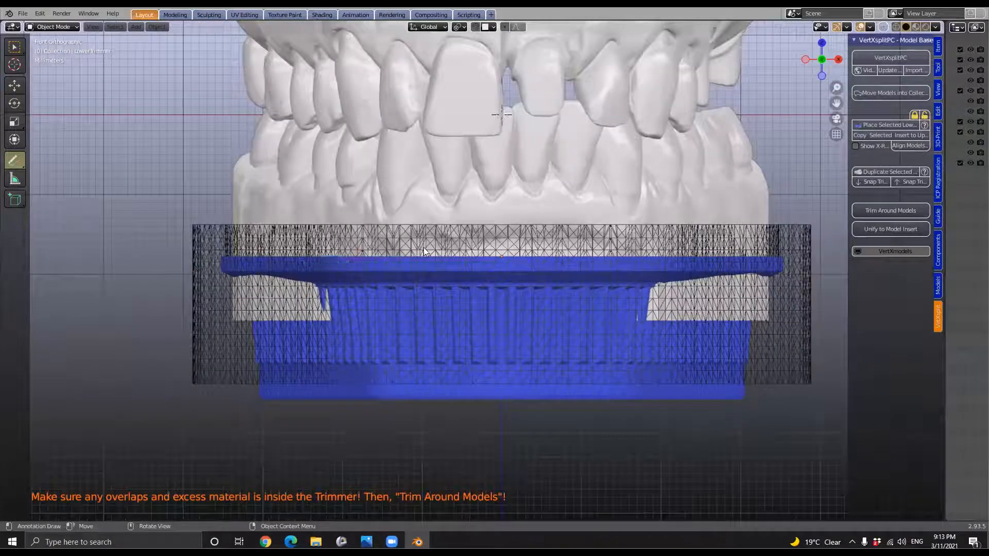
left_click(16, 49)
Check the coverage of both trimmers from the back and sides, and trim around the jaw models
scroll(430, 263, "down", 1)
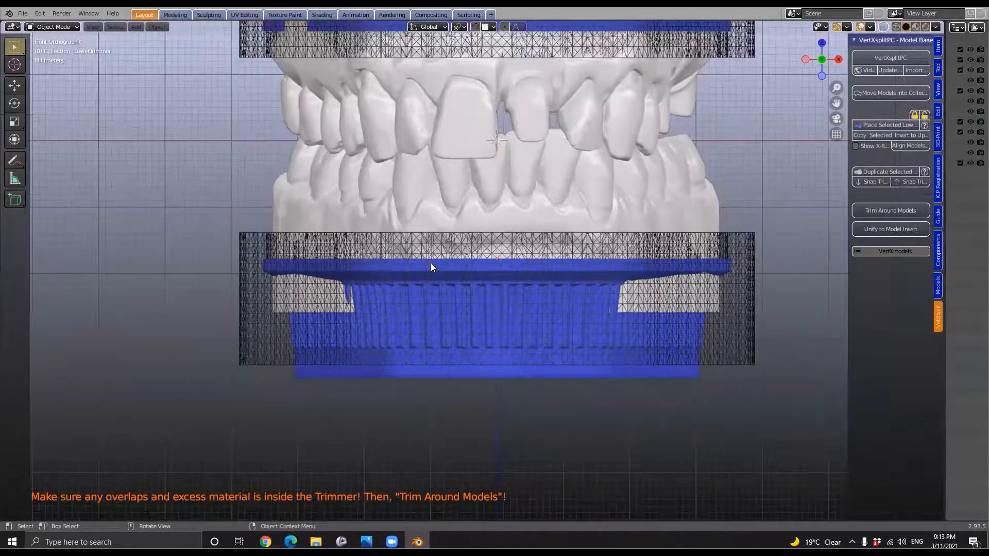
scroll(358, 265, "down", 1)
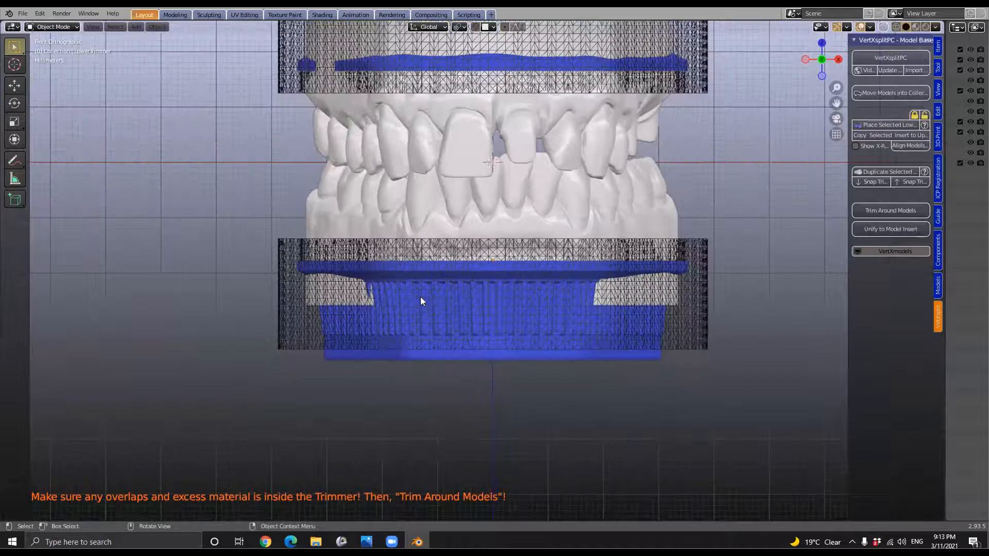
middle_click_drag(474, 320, 487, 327)
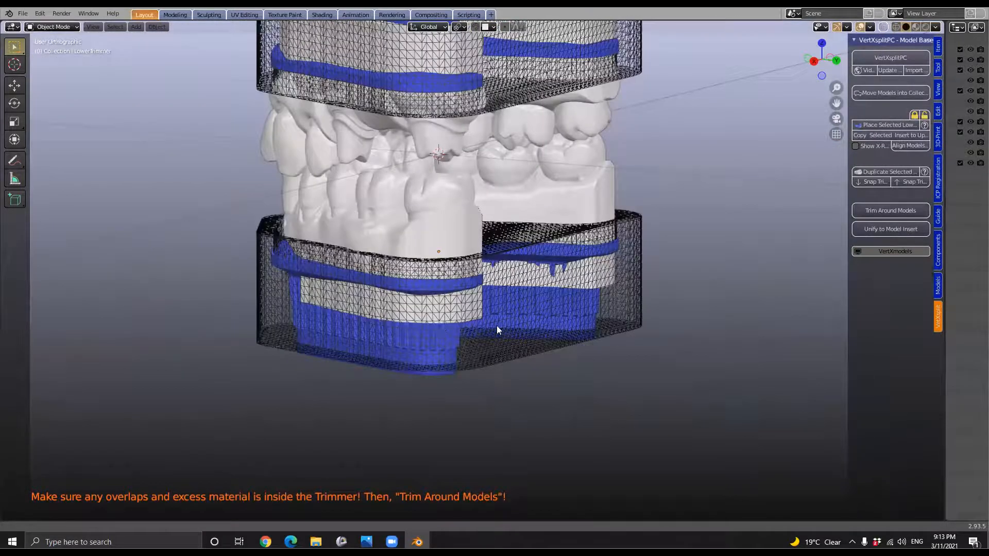
scroll(520, 317, "up", 4)
middle_click_drag(554, 230, 663, 222)
middle_click_drag(857, 259, 846, 269)
scroll(849, 265, "down", 4)
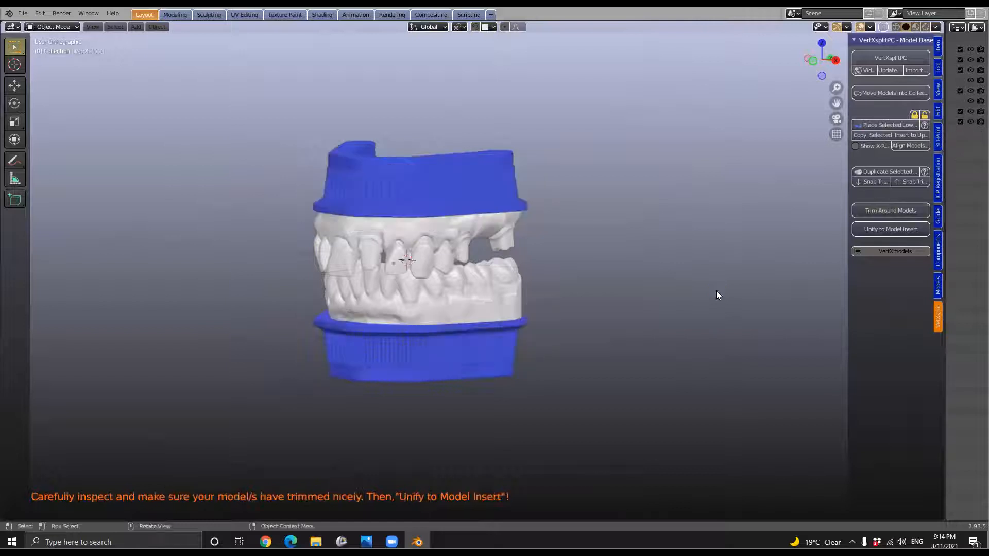
Inspect the trimmed edges of both jaw models along the inserts from the back and front
scroll(424, 285, "up", 4)
middle_click_drag(423, 284, 485, 165)
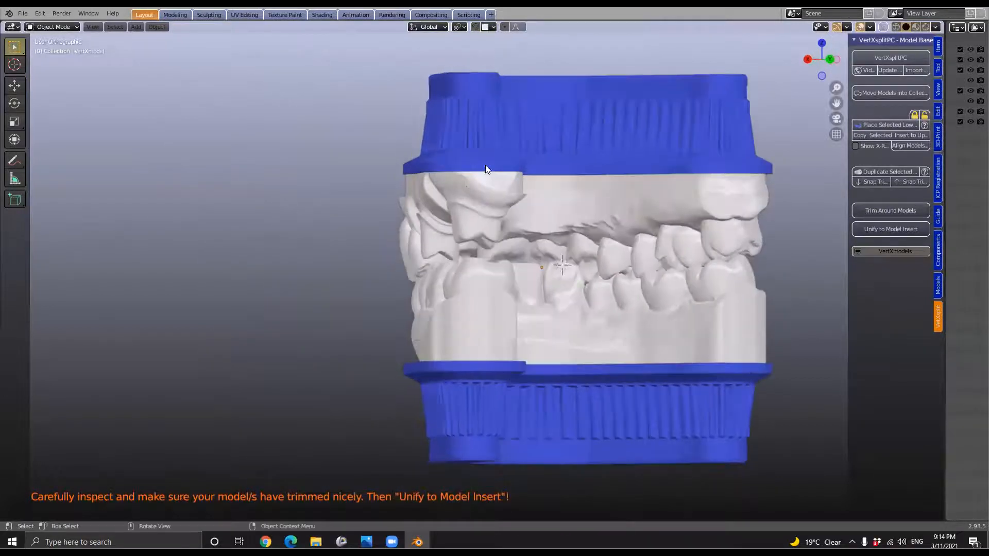
scroll(517, 117, "up", 3)
scroll(554, 120, "down", 5)
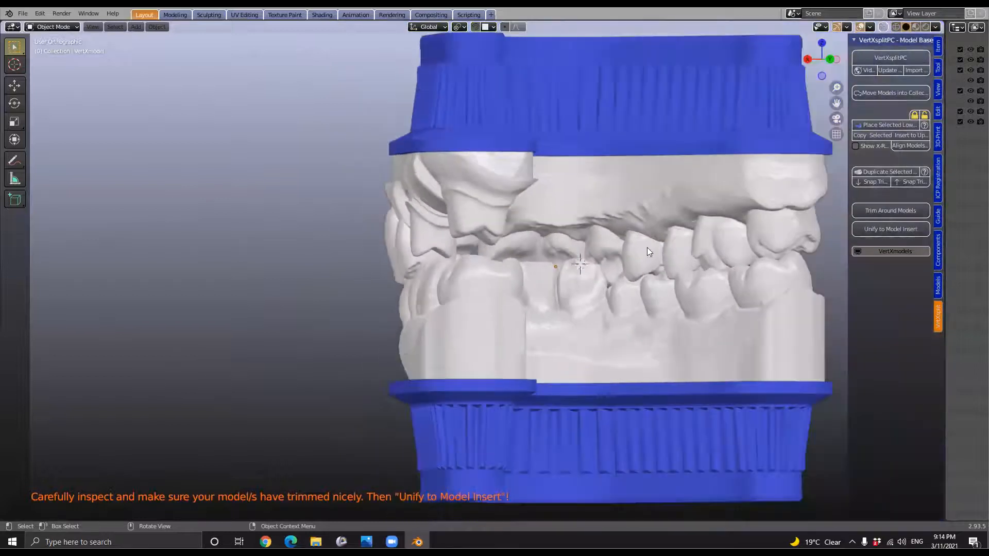
middle_click_drag(578, 237, 623, 294)
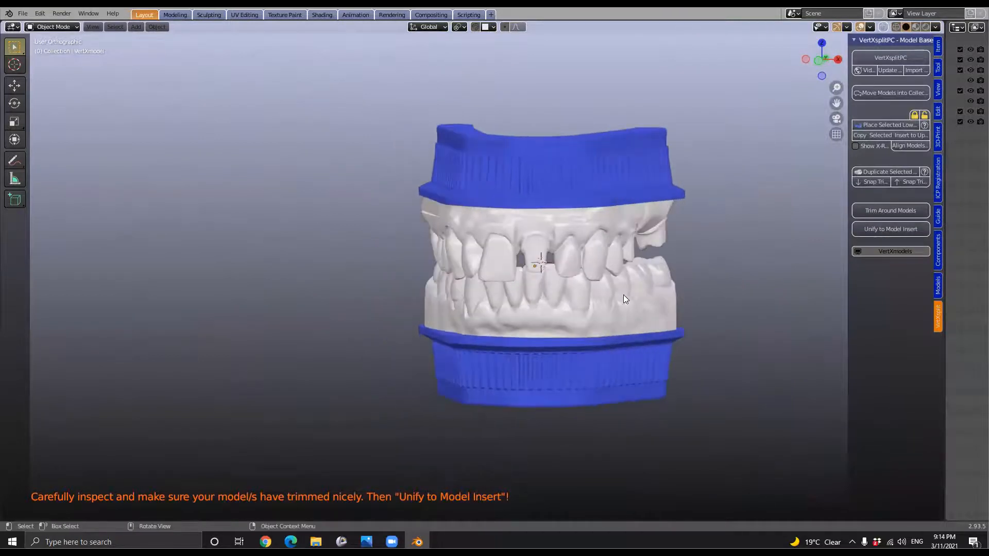
Select the trimmed jaw models and switch them to Edit Mode
middle_click_drag(583, 265, 421, 270)
left_click(422, 272)
scroll(460, 265, "up", 5)
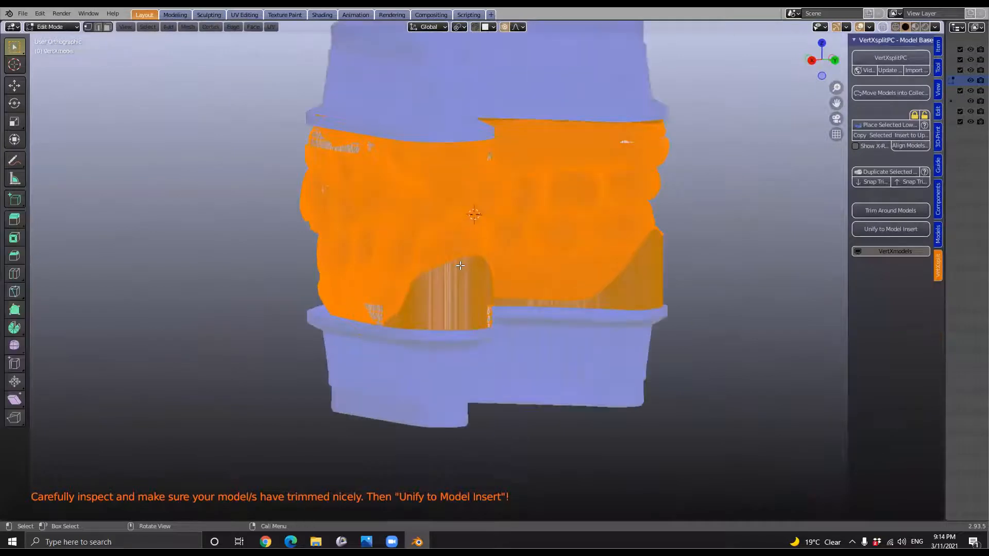
Check the trimmed jaw meshes around the front, return to Object Mode and deselect the models
scroll(376, 267, "up", 1)
middle_click_drag(380, 267, 605, 270)
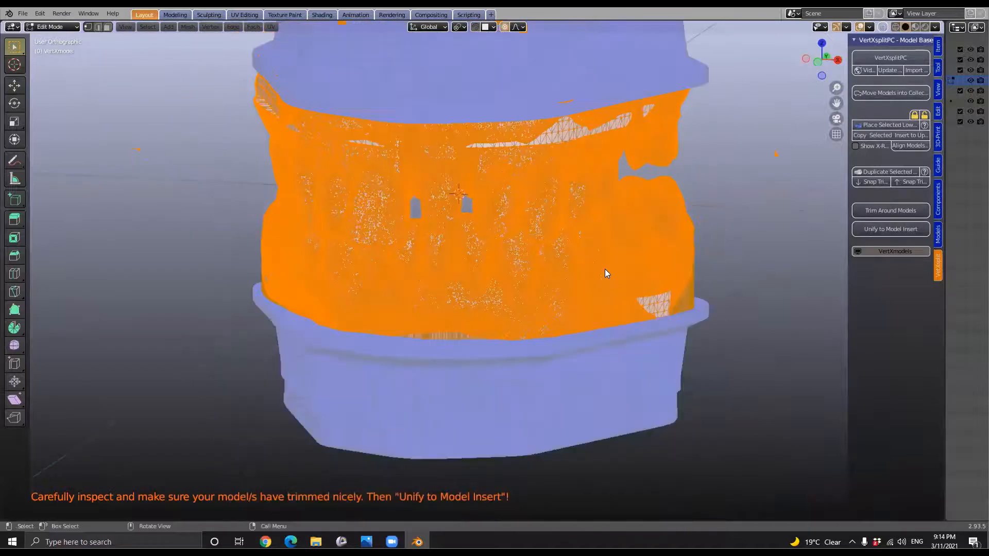
key("Tab")
scroll(605, 268, "down", 2)
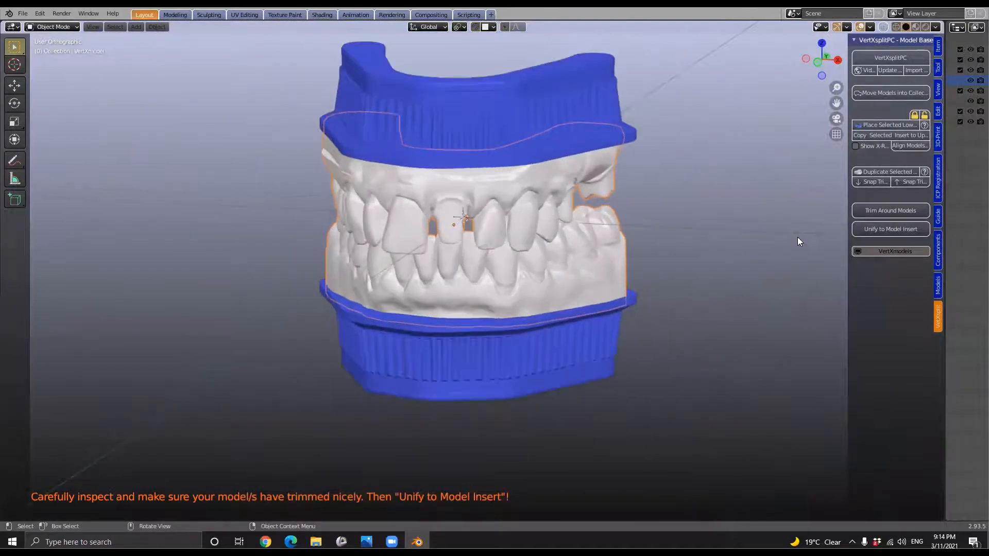
left_click(784, 246)
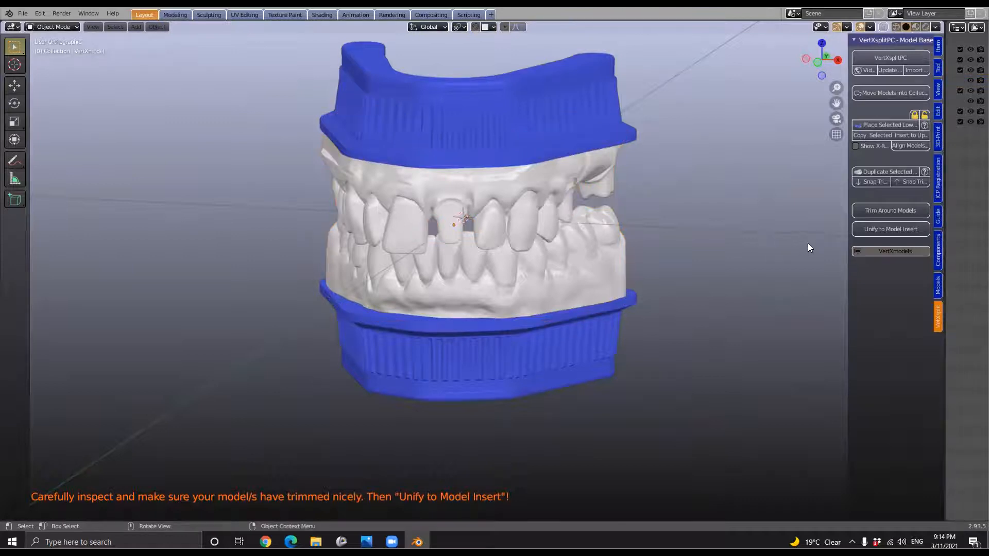
Unify the trimmed upper and lower models with their inserts and view the merged result from the front
left_click_drag(845, 237, 732, 238)
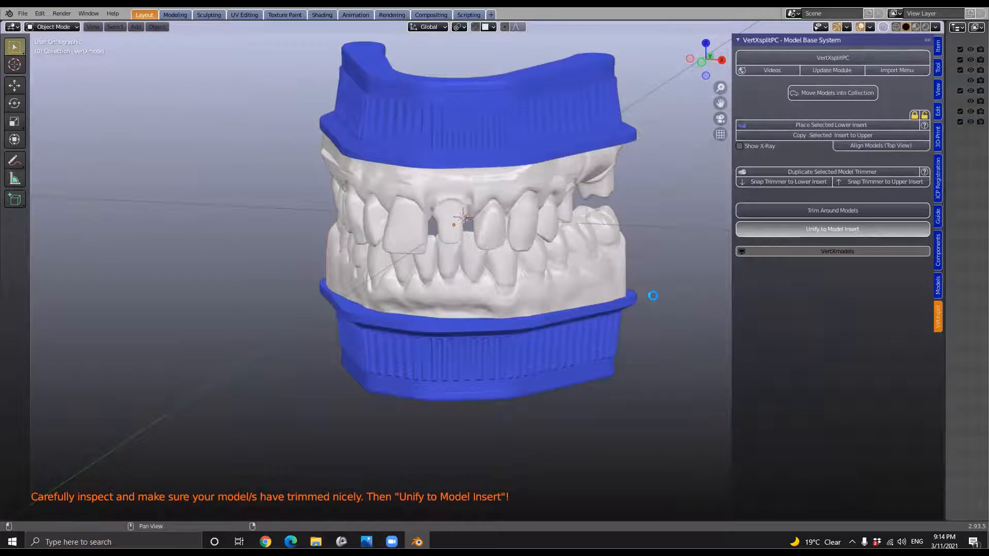
middle_click_drag(616, 297, 720, 250)
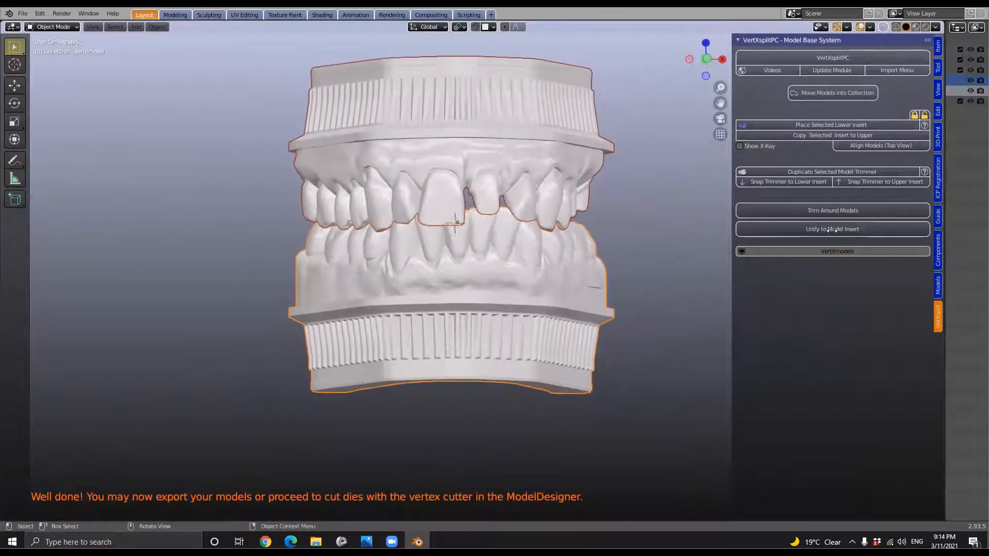
left_click_drag(732, 242, 837, 242)
middle_click_drag(595, 270, 518, 191)
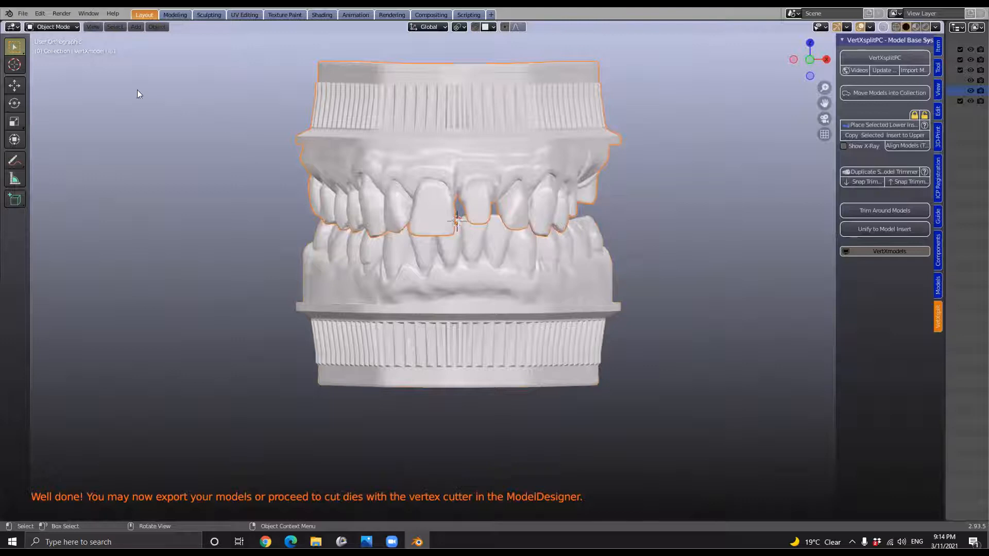
Import the STL file Final-prototype-model-base.stl from the Desktop folder
left_click(24, 14)
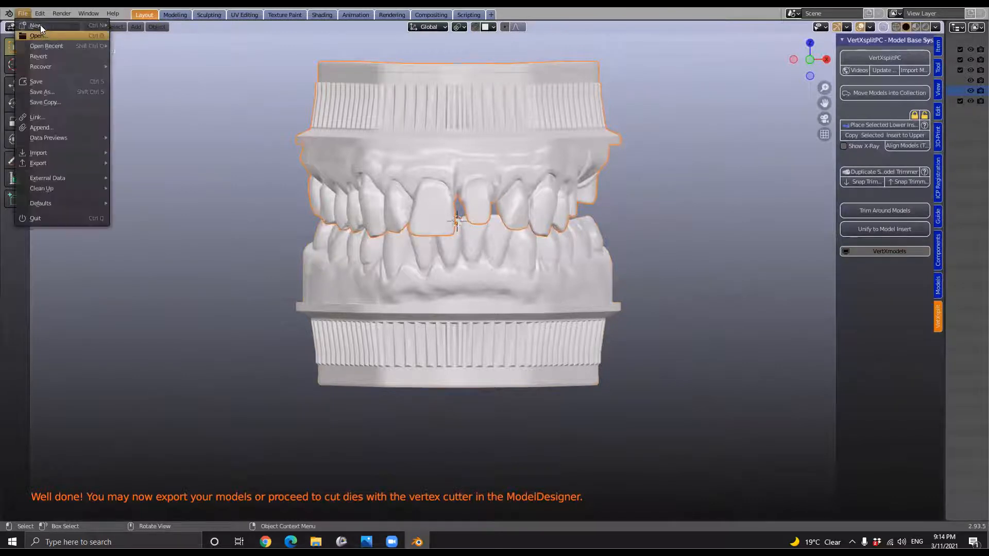
mouse_move(50, 27)
mouse_move(57, 151)
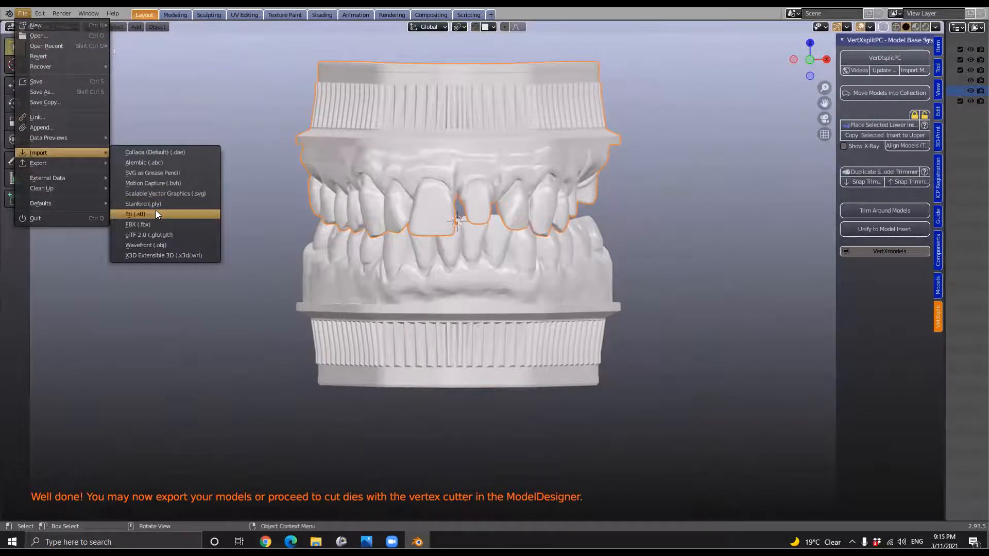
left_click(154, 213)
left_click(271, 208)
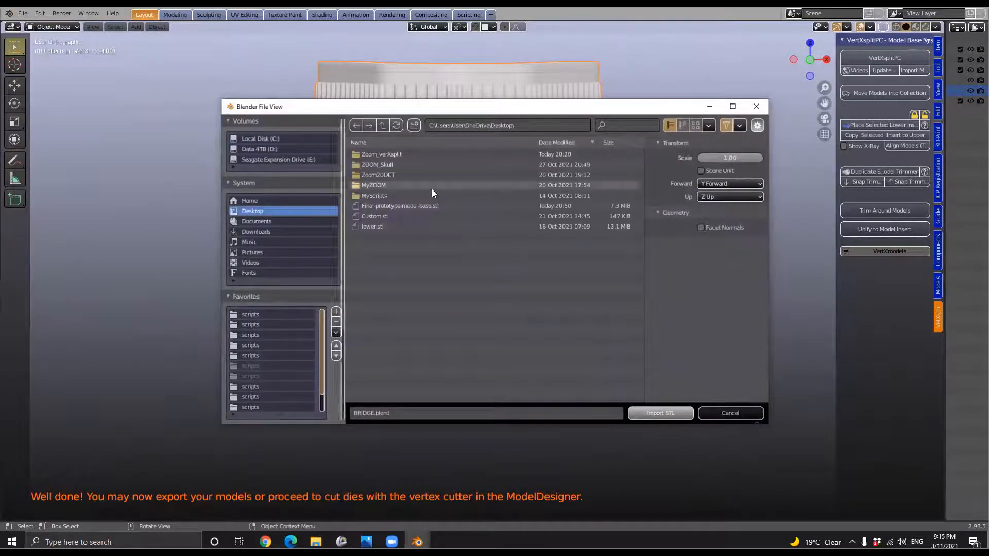
double_click(428, 203)
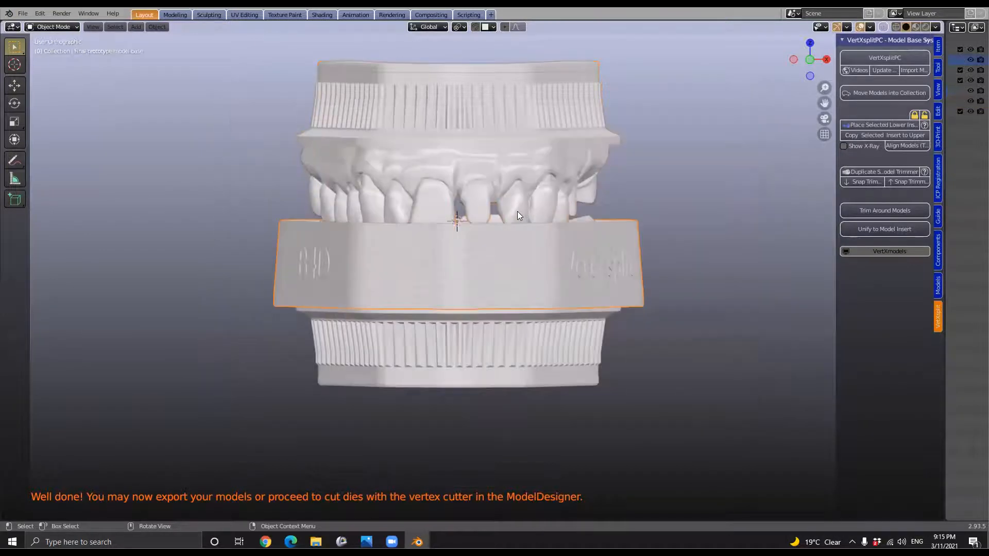
Move the imported model base down around the lower insert and check its fit from the sides and back
left_click(499, 268)
left_click(348, 276)
left_click(14, 85)
left_click_drag(457, 178, 450, 278)
middle_click_drag(450, 278, 463, 314)
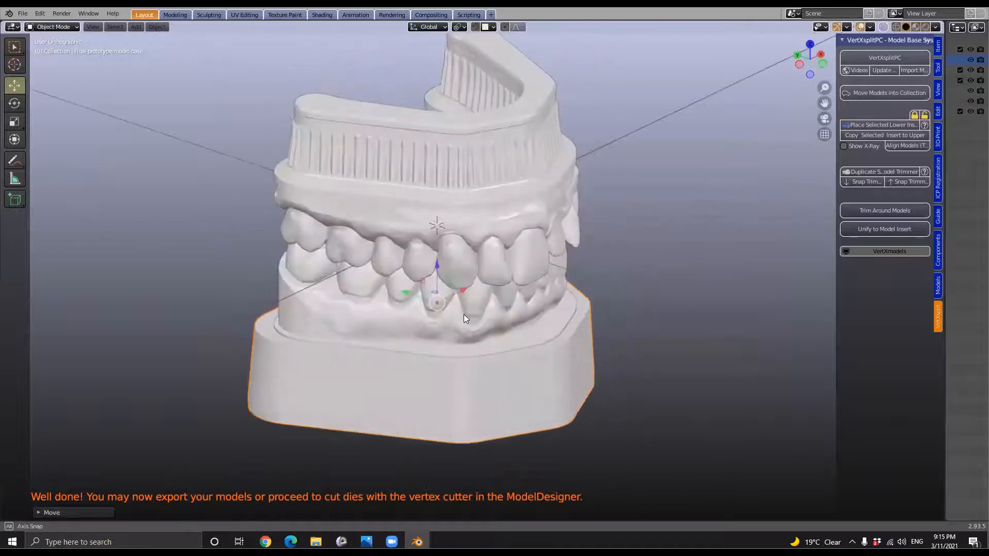
scroll(480, 309, "up", 6)
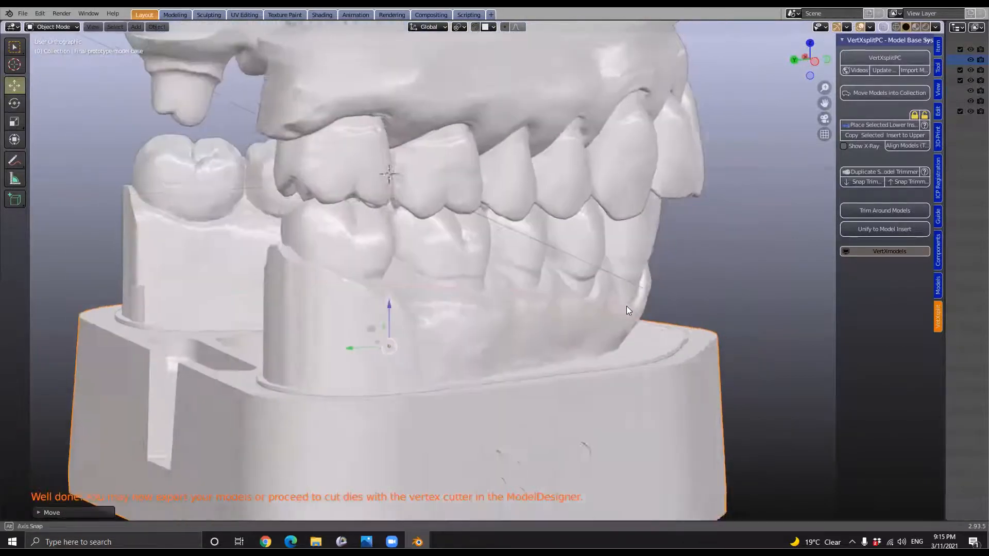
middle_click_drag(626, 306, 526, 367)
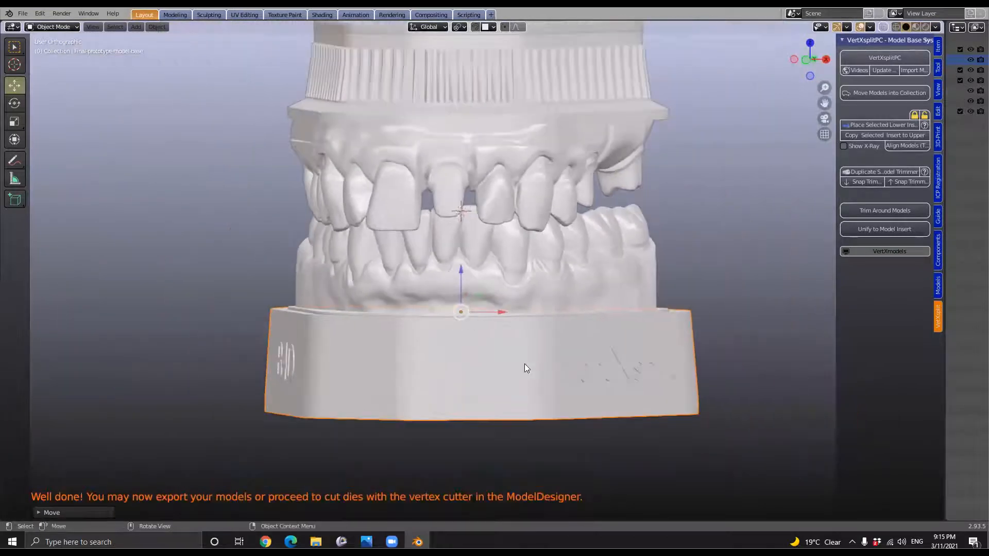
Delete the imported model base and hide the unified lower model
key("x")
left_click(505, 385)
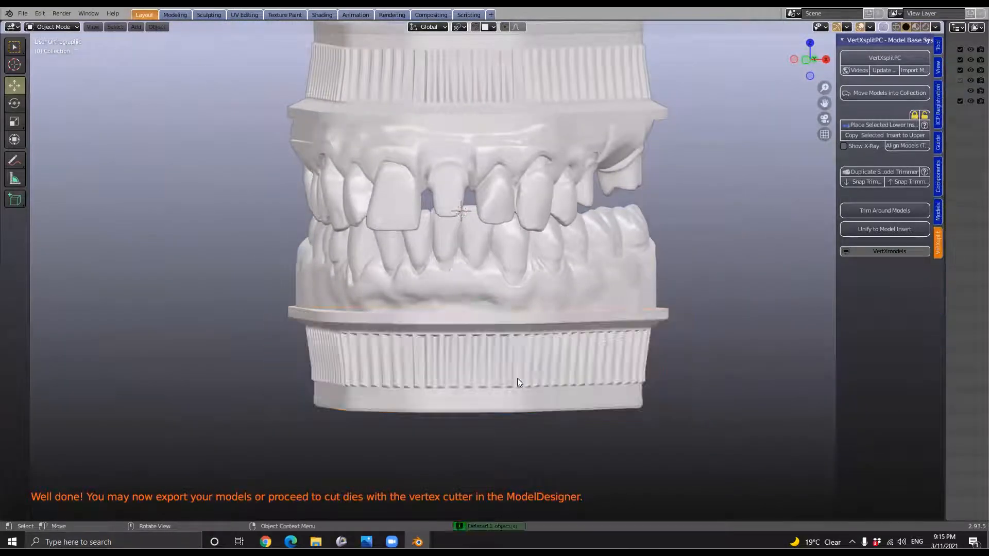
scroll(546, 358, "down", 1)
left_click(547, 333)
key("g")
right_click(547, 334)
key("Delete")
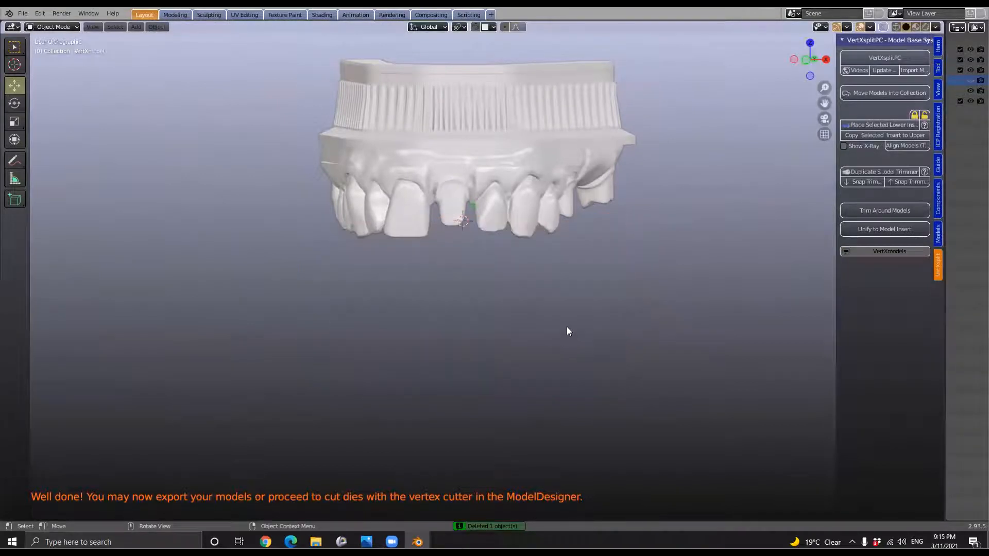
Show the upper model in bottom view and select it
key("grave")
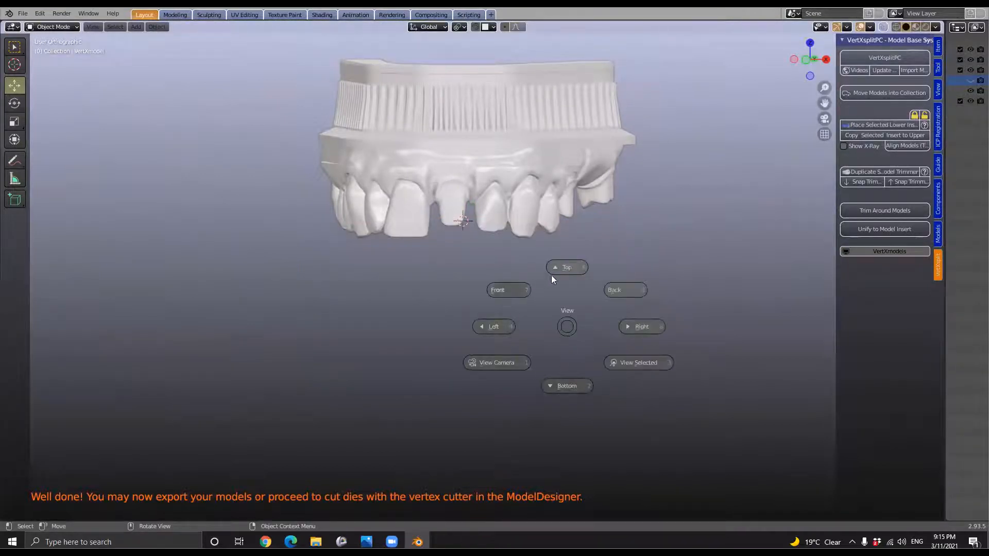
left_click(571, 383)
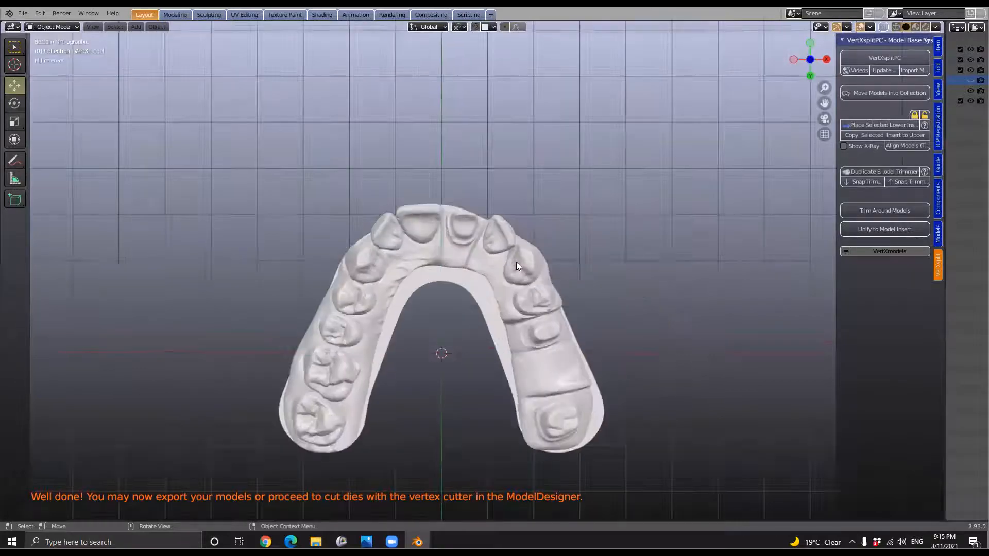
middle_click_drag(517, 272, 465, 208, "shift")
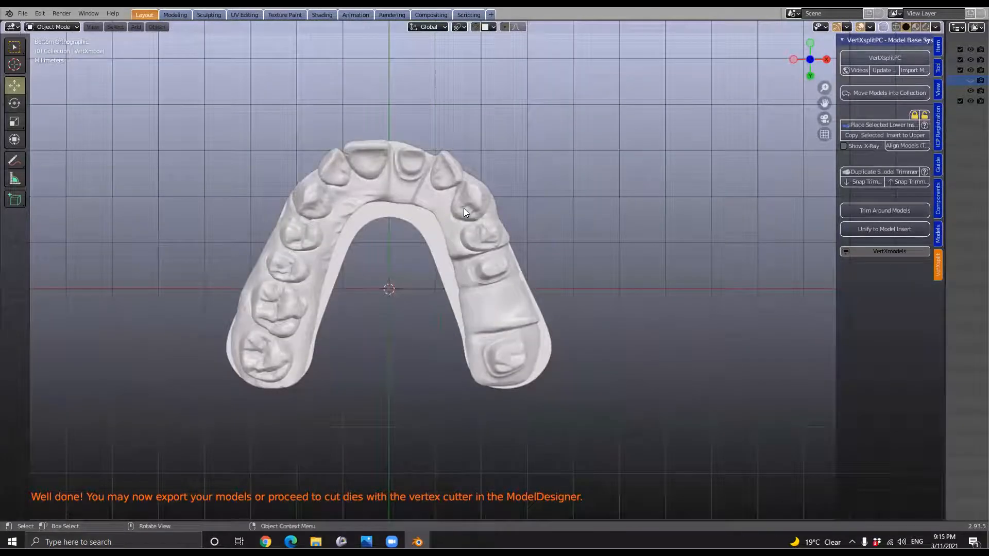
left_click(470, 216)
scroll(471, 217, "up", 3)
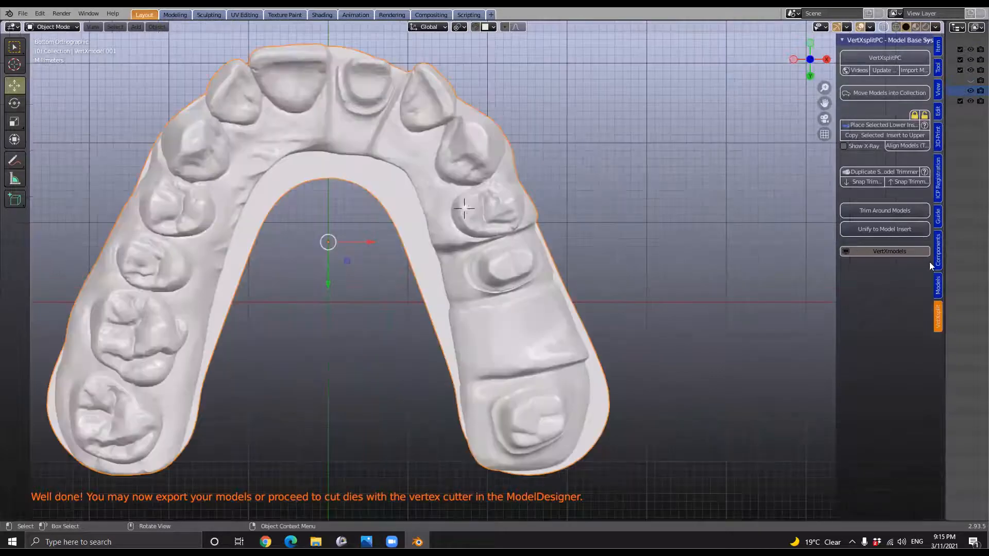
Start Vertex Cutting from the model design tools and draw a cut line across the arch between the intact and prepared premolars
left_click_drag(836, 277, 675, 311)
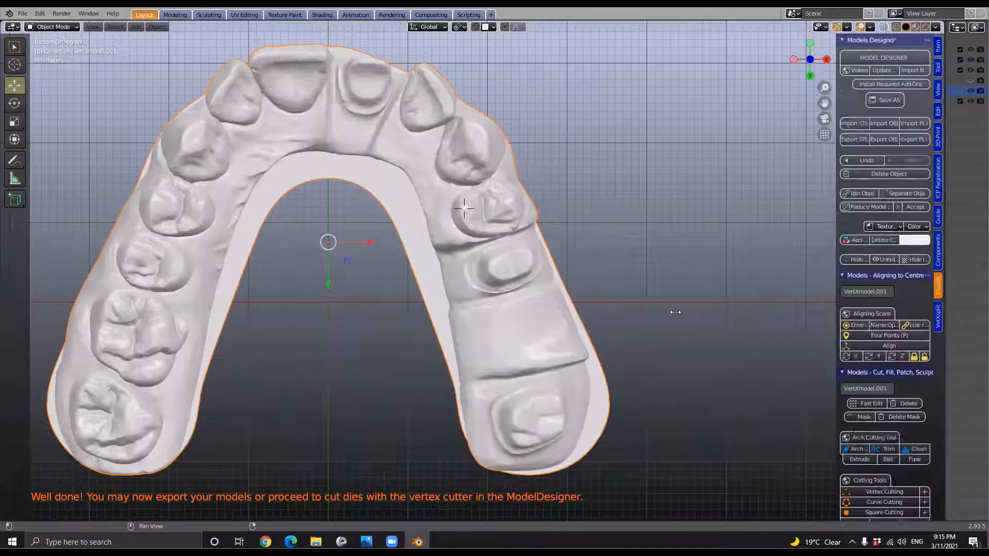
scroll(804, 340, "down", 8)
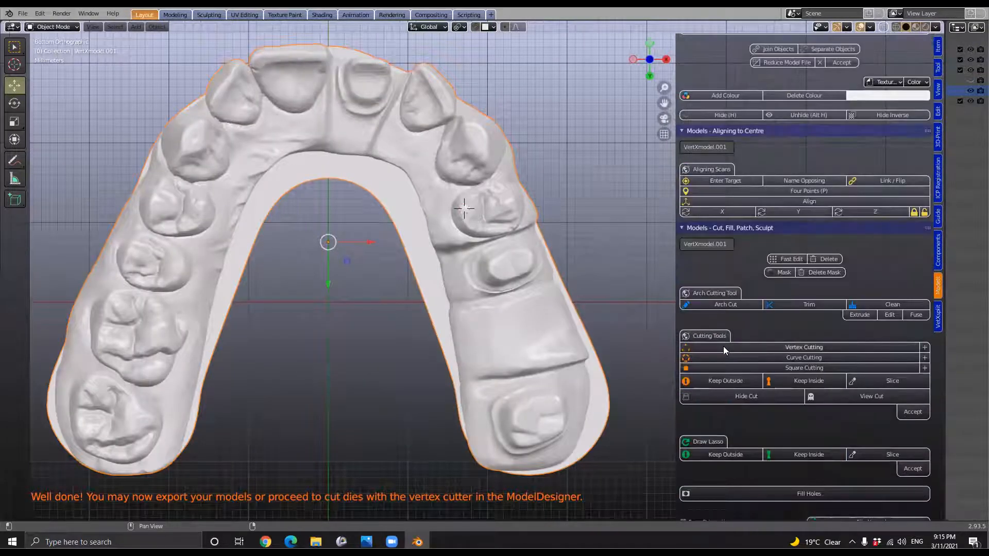
left_click(776, 306)
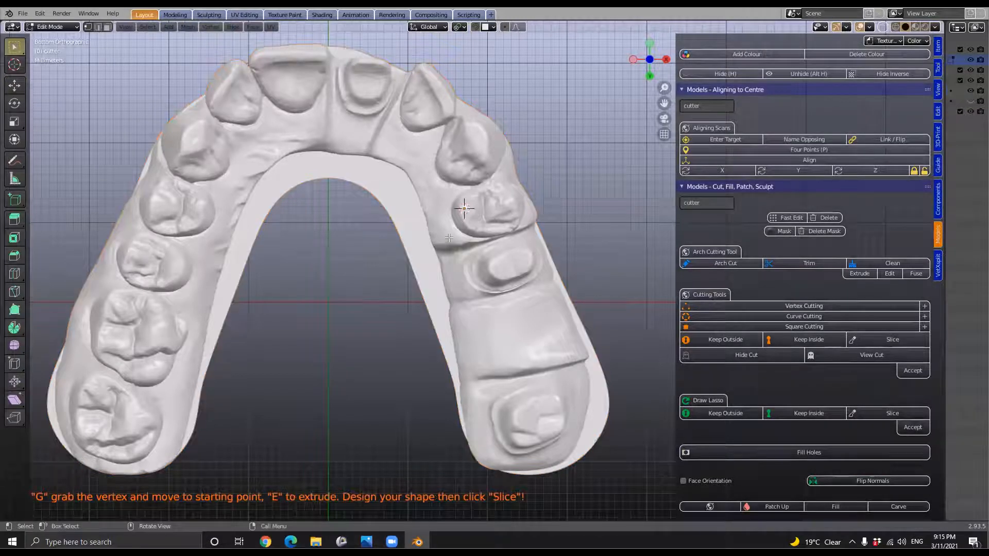
scroll(460, 185, "up", 2)
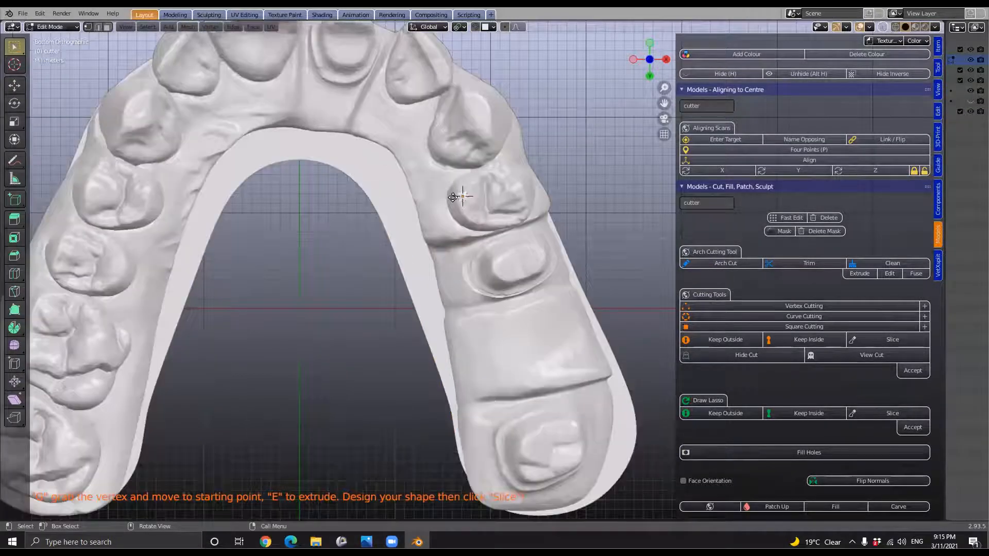
scroll(366, 278, "up", 2)
key("g")
left_click(372, 274)
key("e")
left_click(603, 200)
scroll(582, 232, "down", 1)
scroll(538, 202, "down", 1)
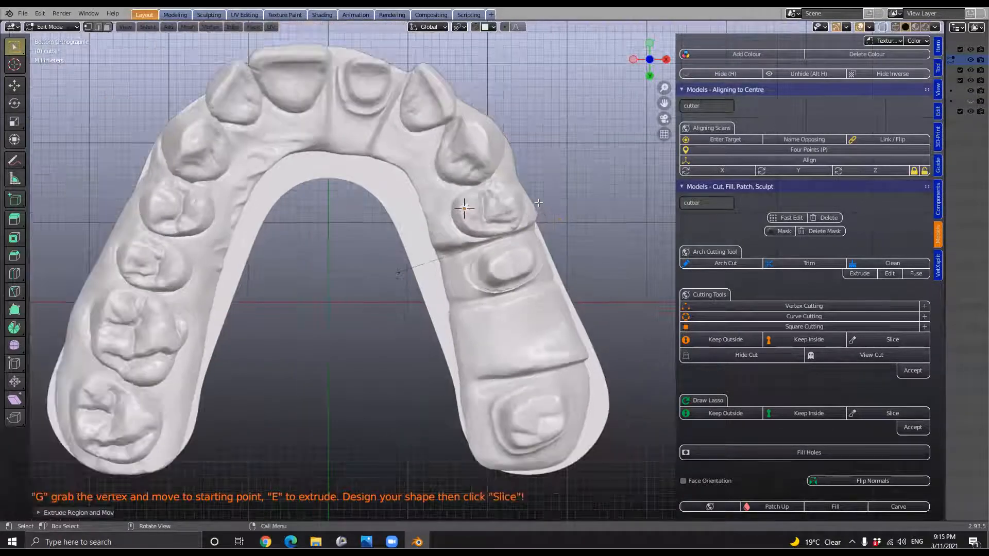
Add a second cut line across the arch, between the prepared premolar and the toothless gap behind it
middle_click_drag(568, 225, 538, 203, "shift")
key("shift+d")
left_click(545, 256)
key("e")
left_click(387, 305)
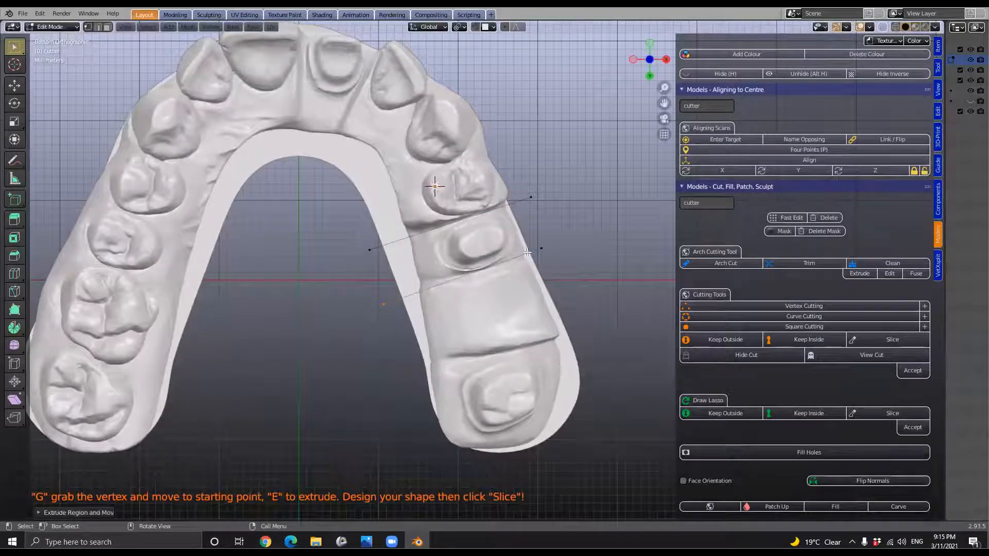
Add a cut line across the arch between the toothless gap and the prepared rear molar
key("shift+d")
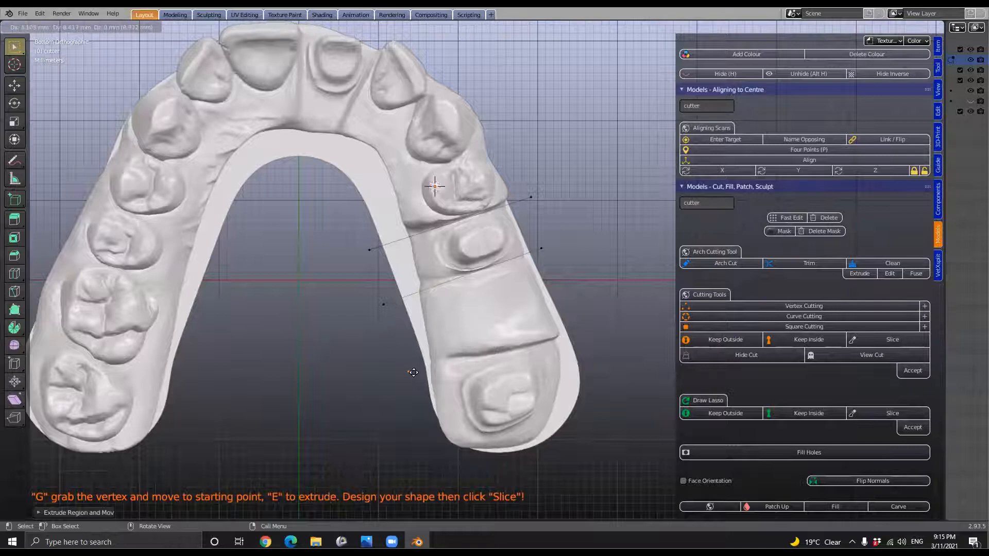
left_click(413, 378)
key("e")
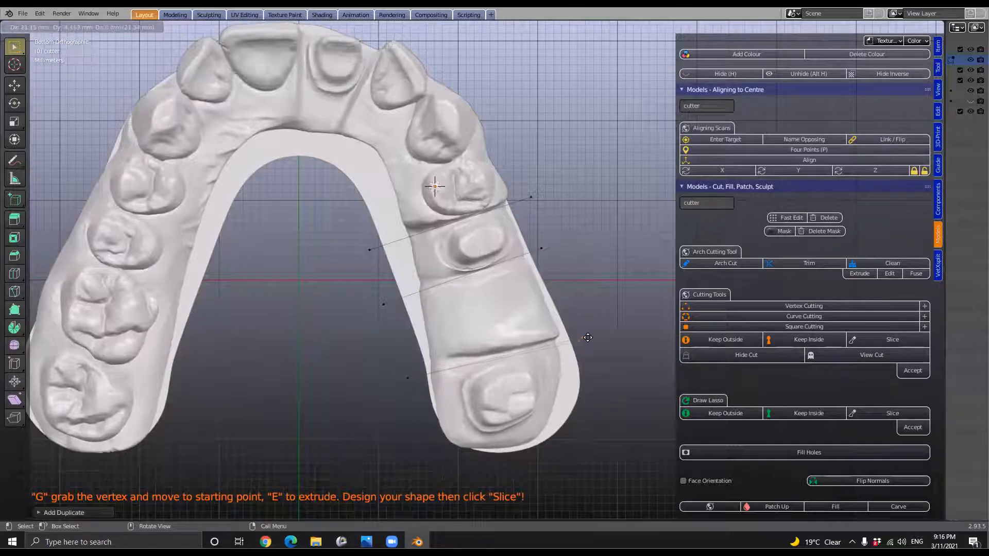
left_click(588, 337)
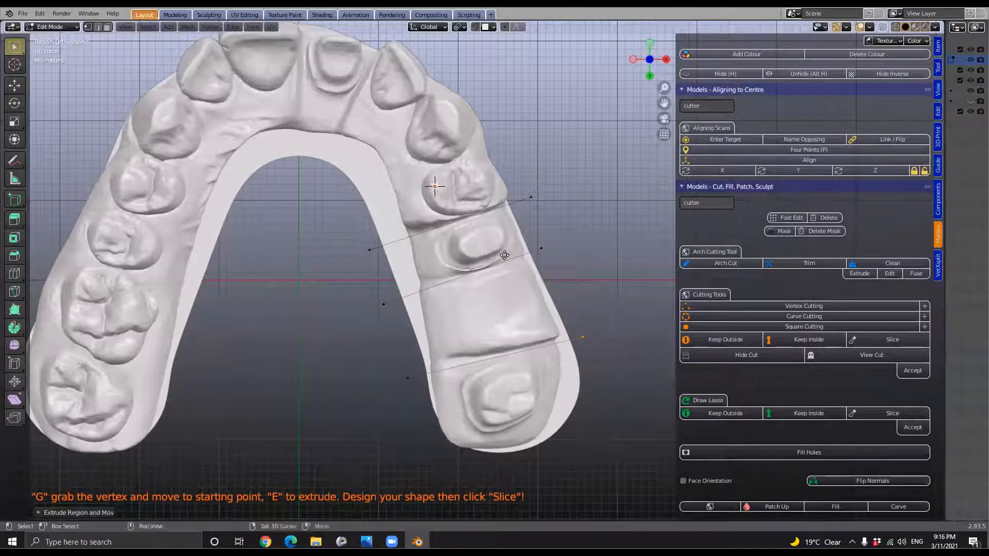
Add a diagonal cut line across the arch between the lateral incisor and canine on the prepared side
key("e")
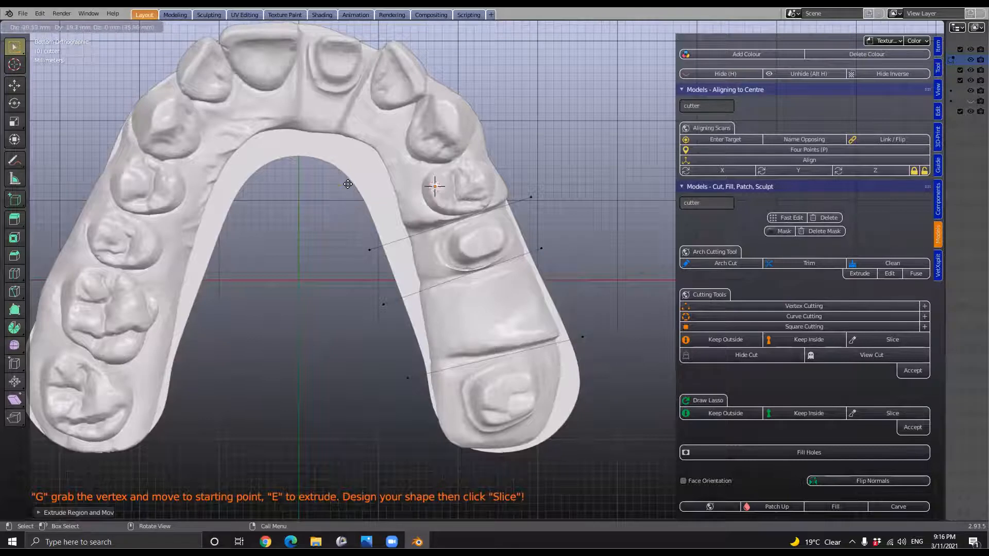
left_click(364, 171)
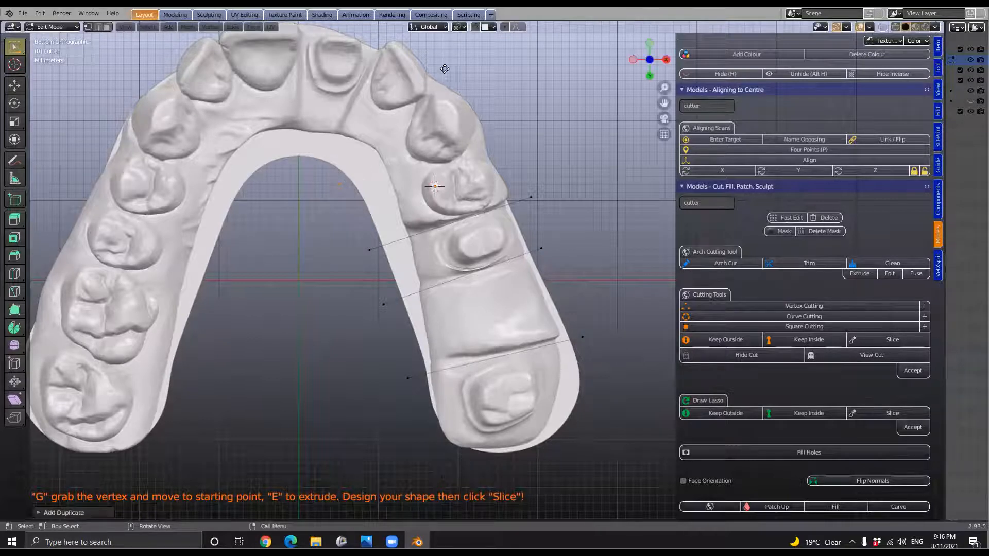
key("e")
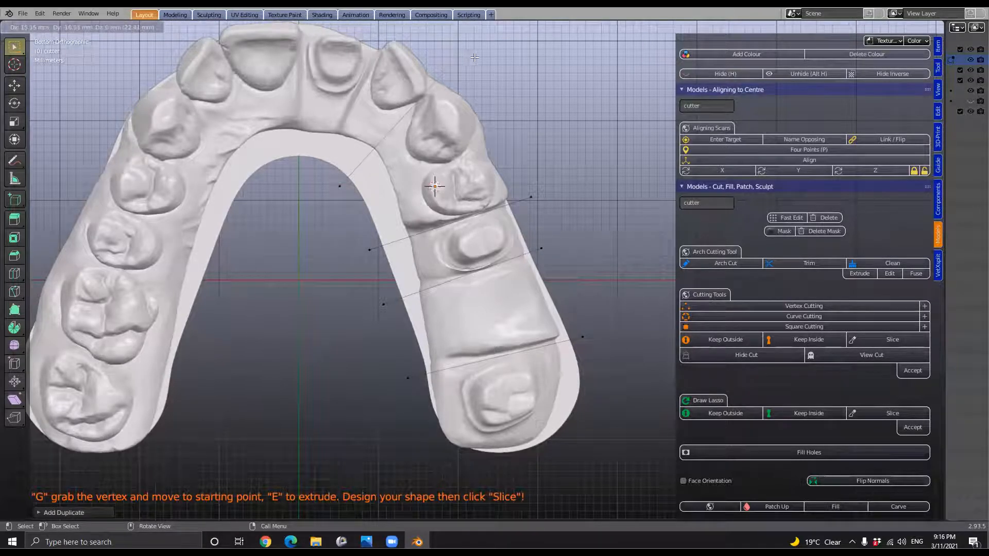
left_click(471, 58)
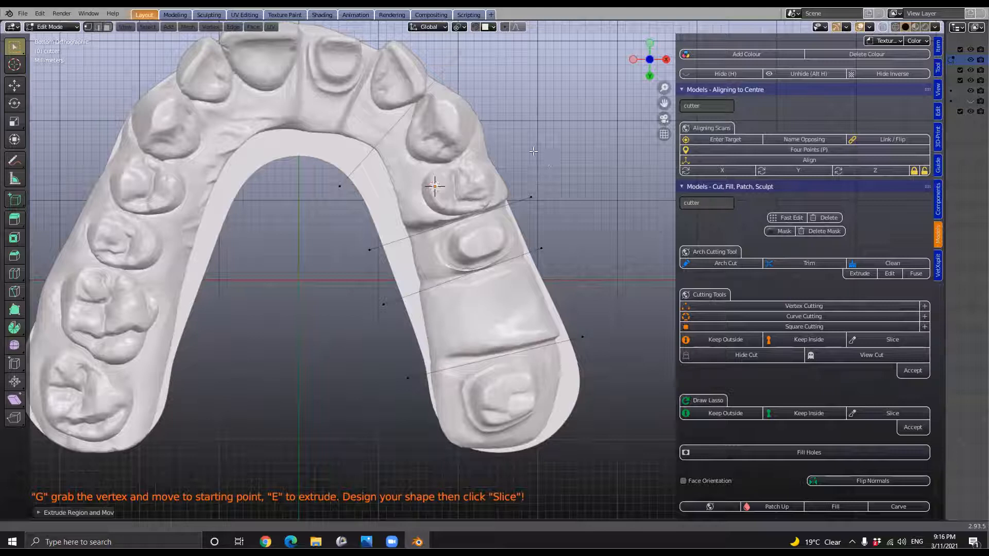
Add cut lines on both sides of the prepared central incisor, extending past the inner and outer edges of the arch
middle_click_drag(476, 115, 477, 122, "shift")
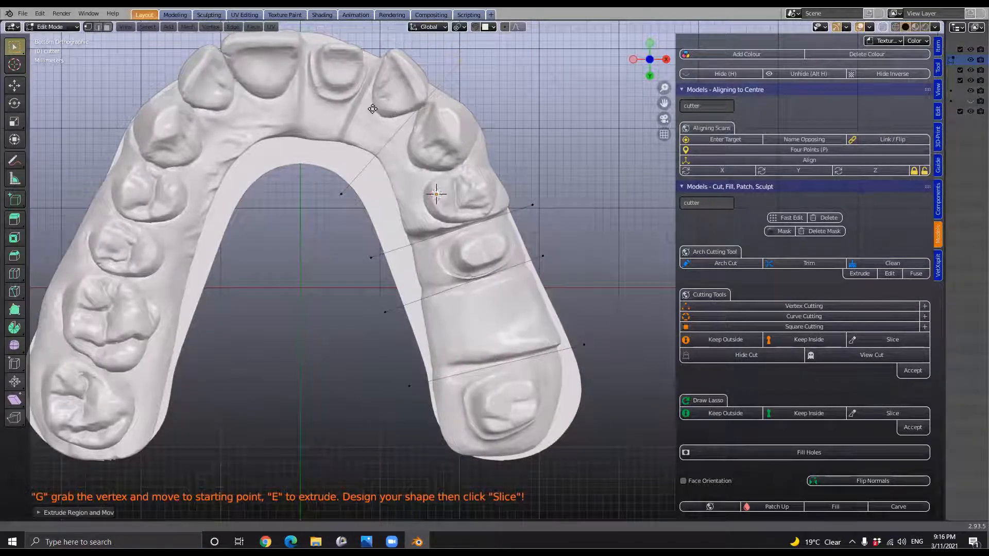
middle_click_drag(367, 120, 350, 299, "shift")
left_click(350, 299)
key("shift+d")
left_click(387, 282)
key("e")
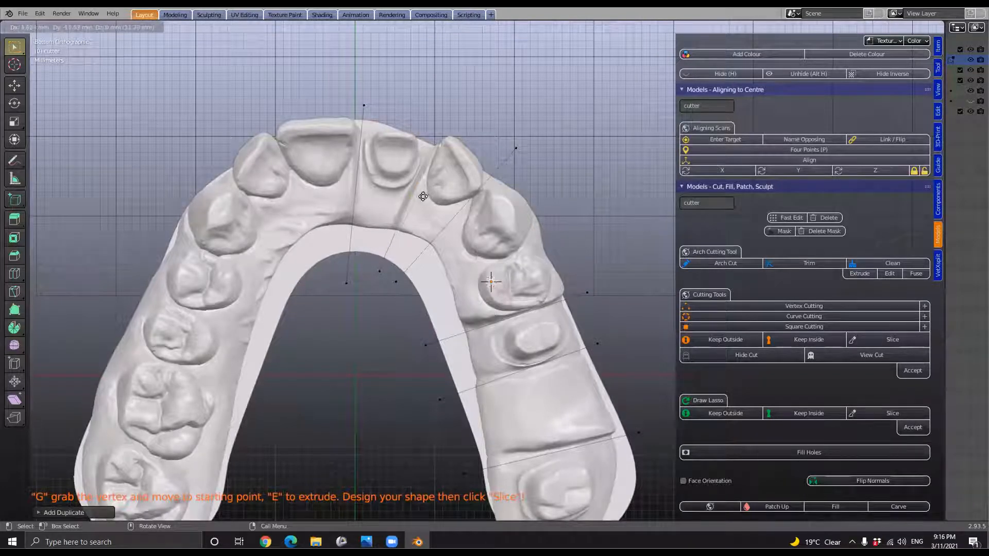
left_click(458, 110)
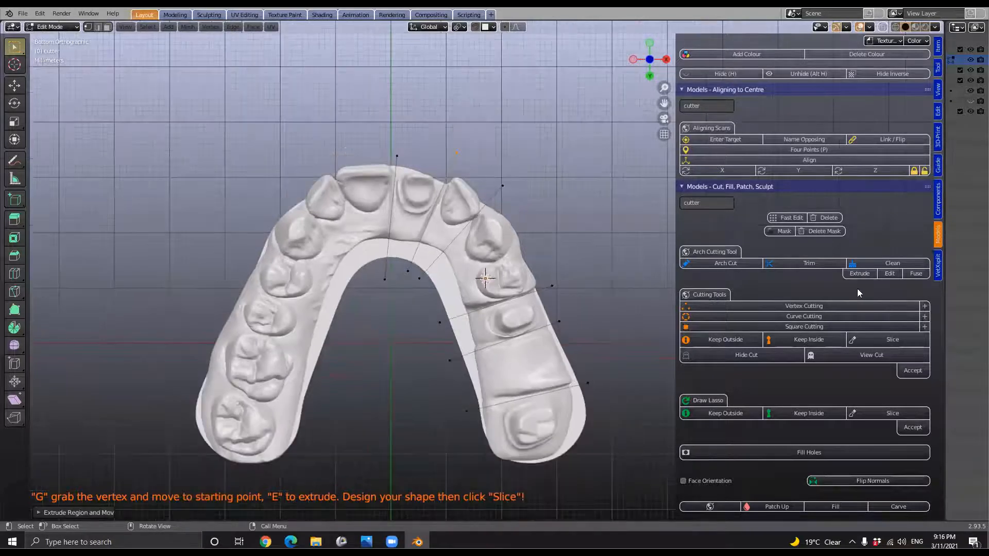
Slice along the drawn cut lines to generate the thin cutting walls across the upper arch
left_click(858, 340)
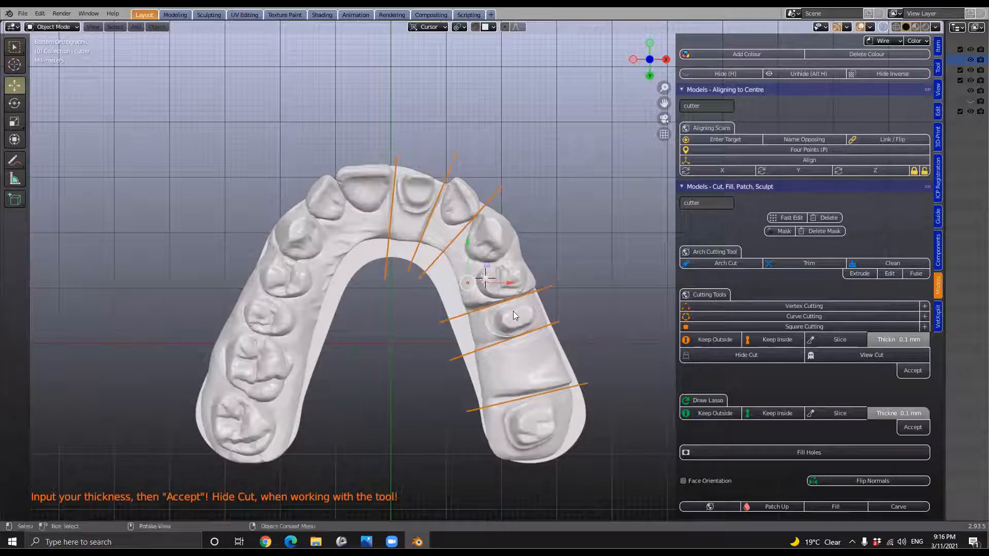
scroll(483, 221, "up", 1)
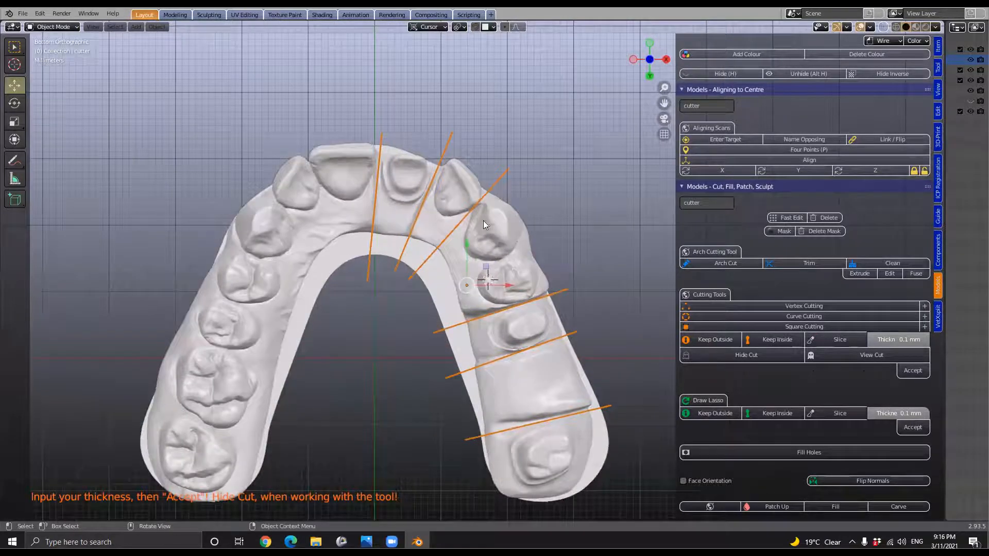
scroll(501, 249, "up", 2)
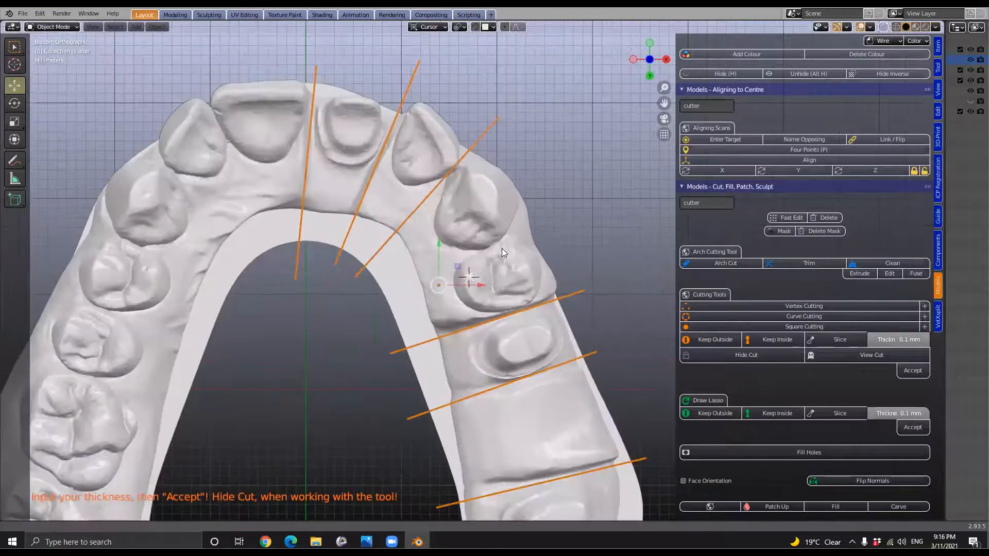
scroll(612, 215, "up", 2)
middle_click_drag(634, 330, 715, 234, "shift")
scroll(616, 229, "up", 2)
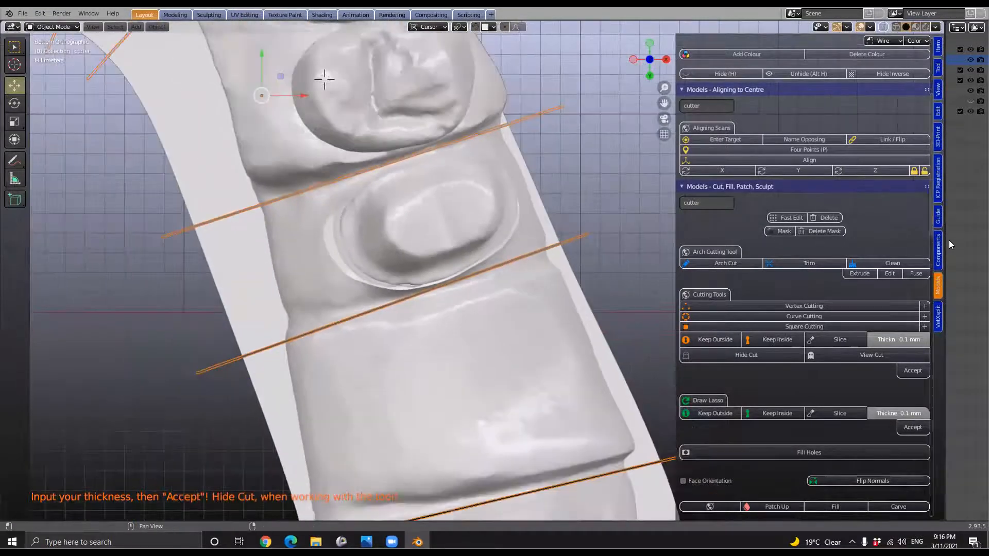
Widen the tool sidebar so the full slice thickness setting is readable
left_click_drag(946, 239, 957, 239)
left_click_drag(706, 228, 597, 232)
scroll(501, 266, "down", 1)
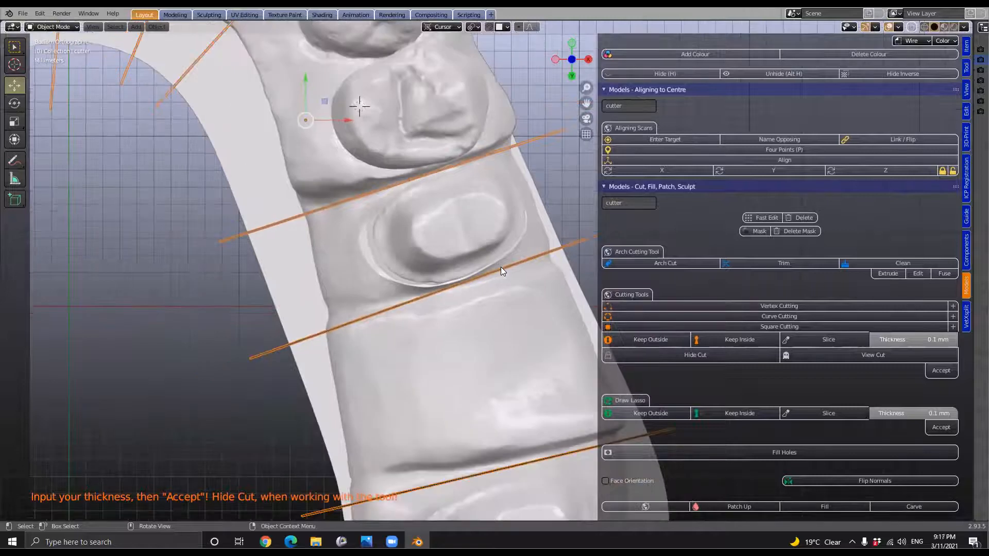
Examine the cutting walls' thickness and their clearance from the prepared teeth's margins along the arch
scroll(501, 267, "down", 2)
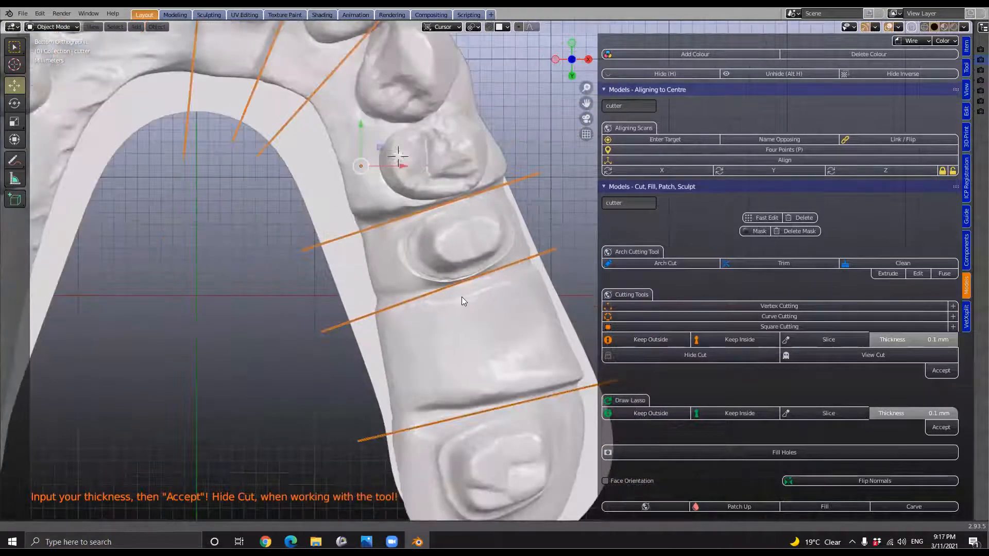
middle_click_drag(466, 313, 439, 340, "shift")
scroll(453, 319, "down", 2)
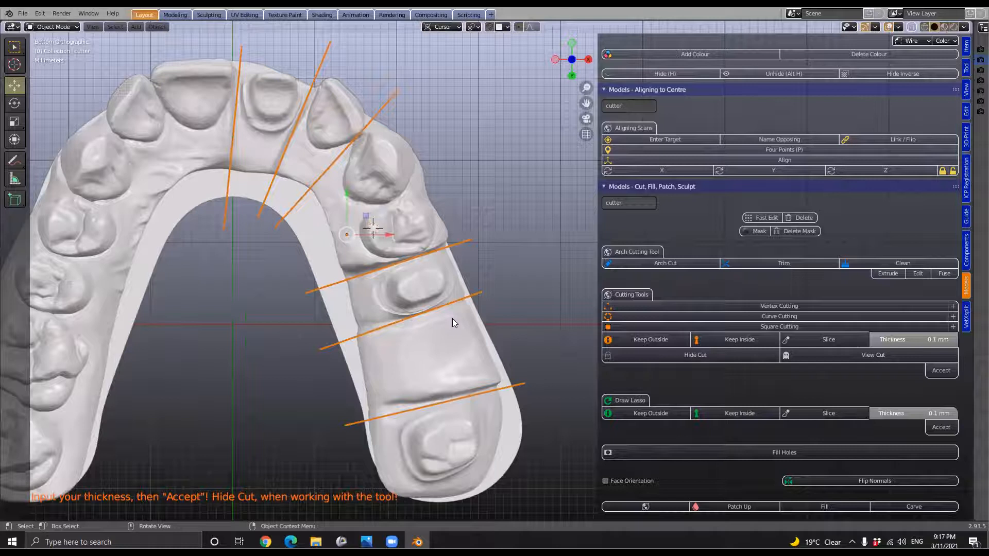
scroll(452, 322, "up", 8)
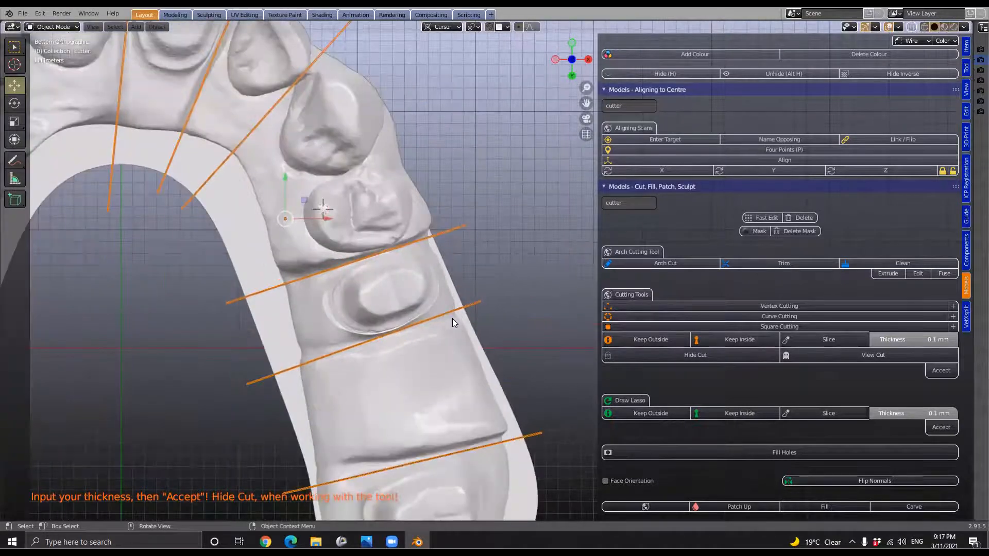
scroll(453, 321, "down", 6)
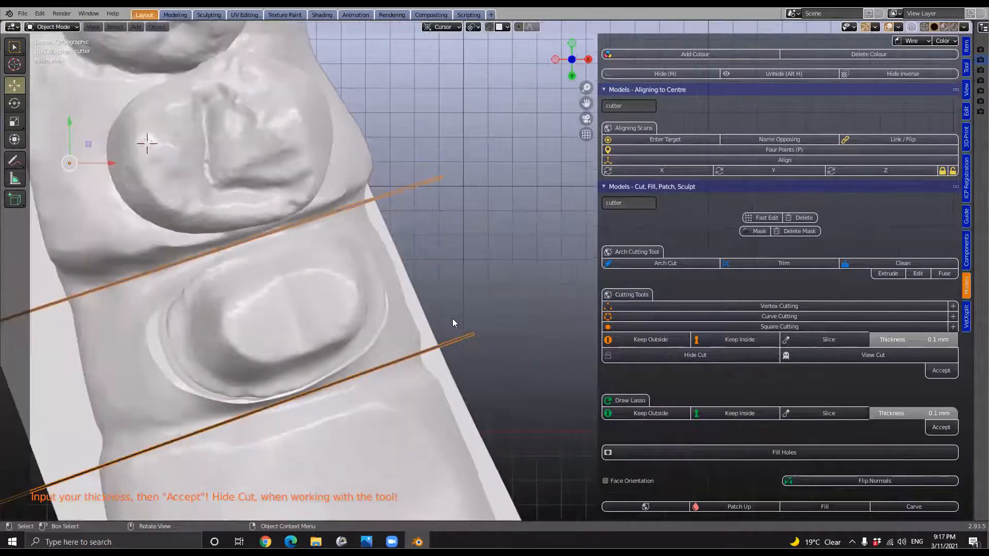
scroll(456, 324, "down", 3)
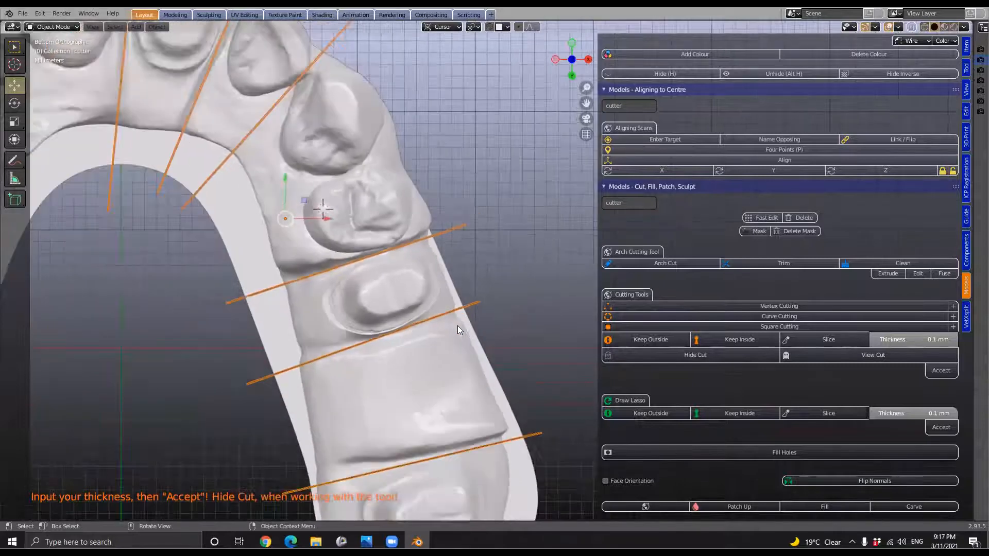
scroll(458, 325, "down", 2)
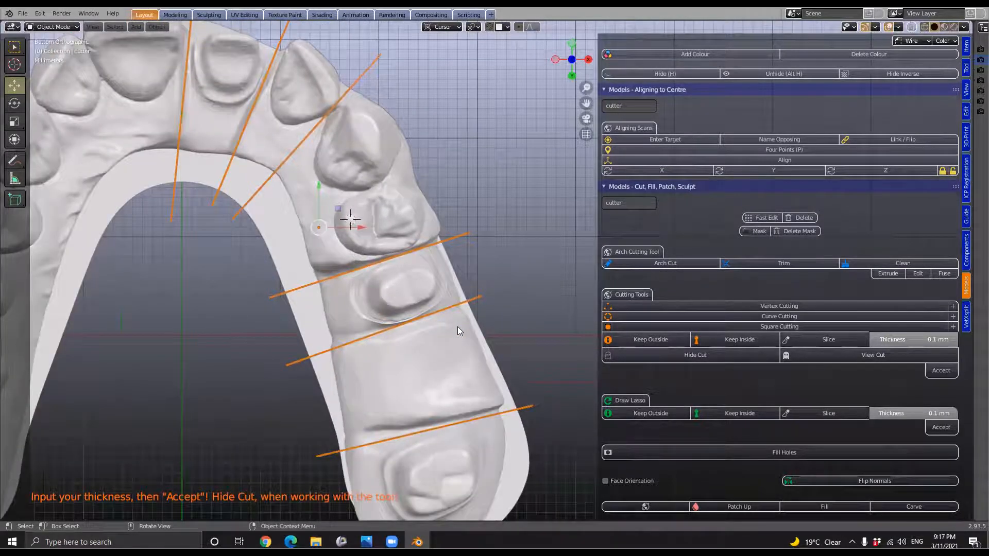
scroll(460, 330, "down", 2)
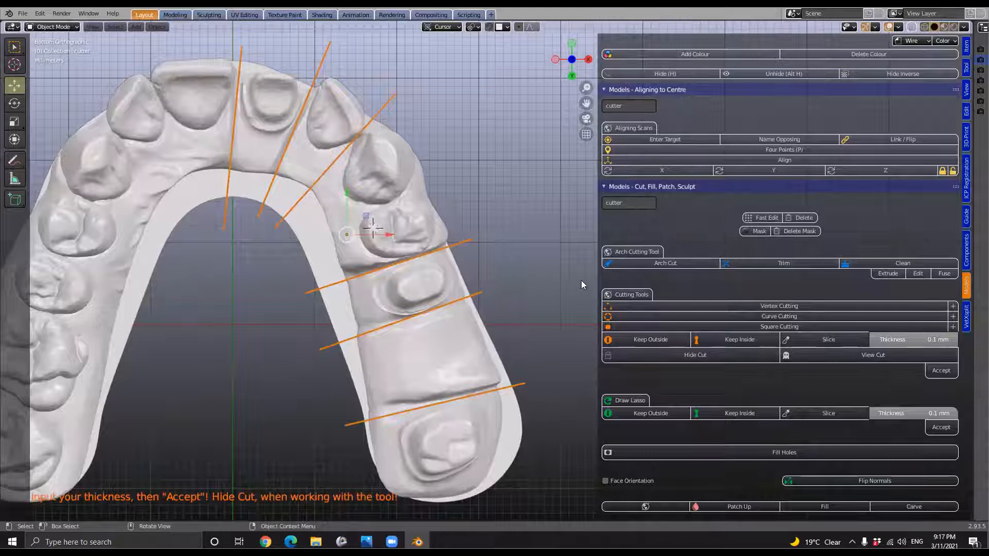
left_click_drag(597, 274, 579, 275)
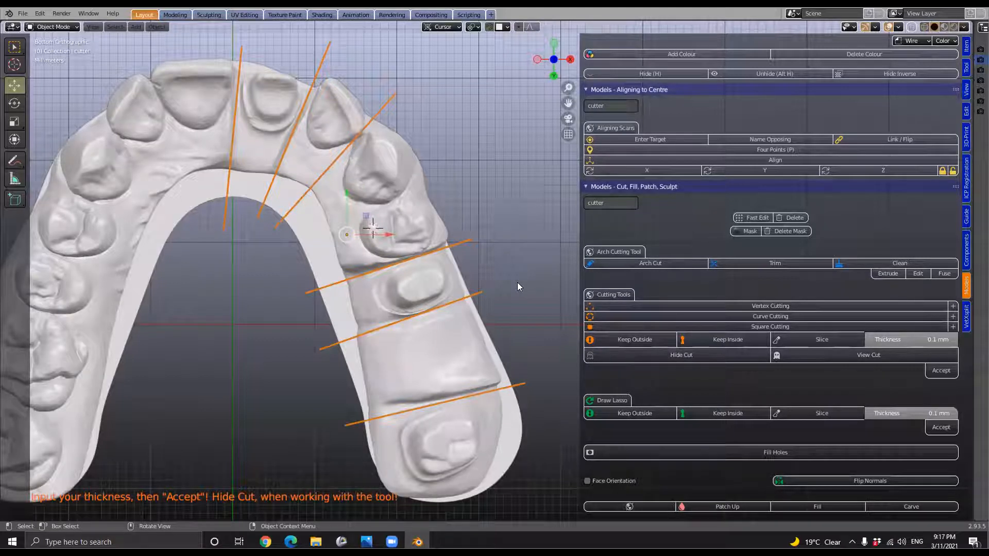
left_click_drag(580, 218, 601, 218)
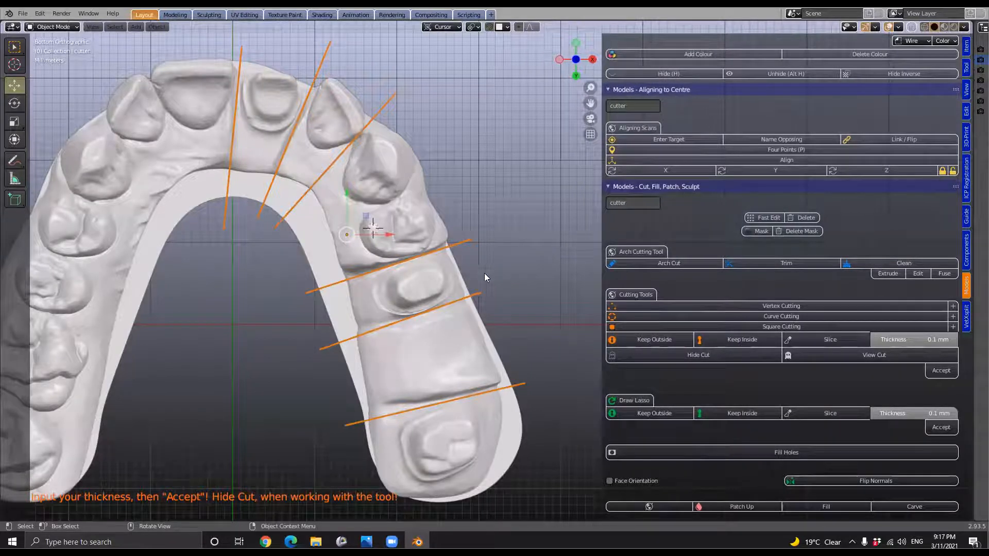
scroll(484, 277, "up", 3)
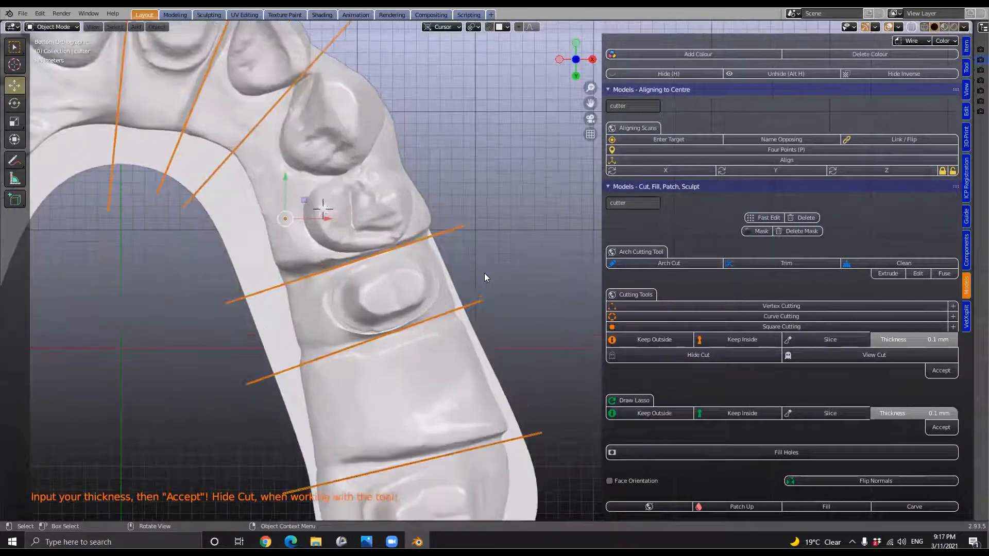
scroll(484, 277, "up", 1)
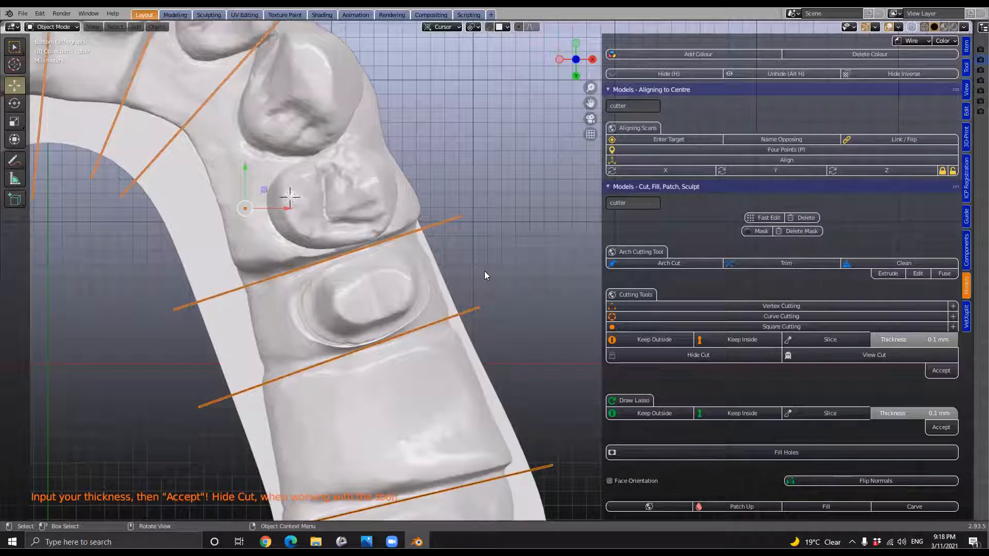
scroll(484, 275, "down", 1)
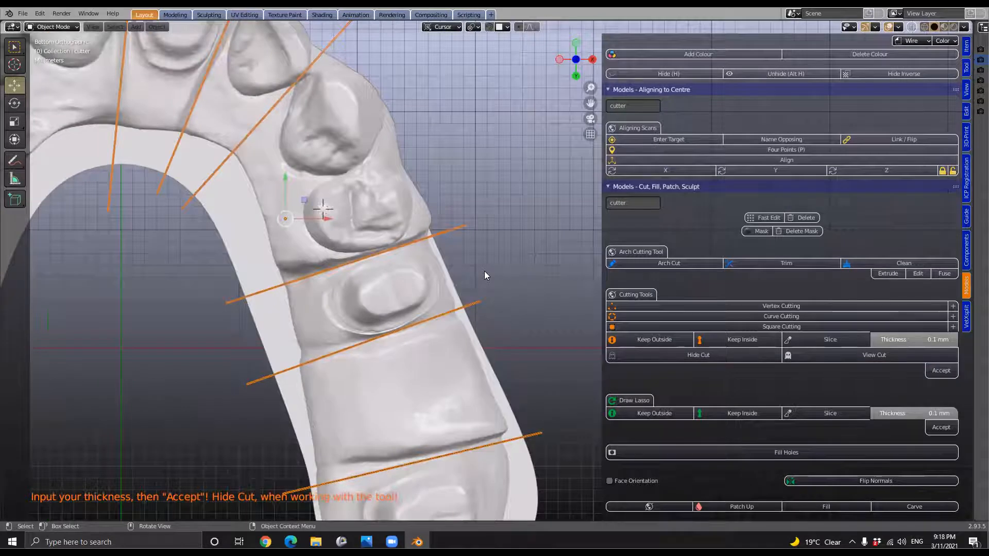
Set the slice thickness to 0.12 mm and accept the cut to separate the upper model into dies
left_click(919, 338)
type("0")
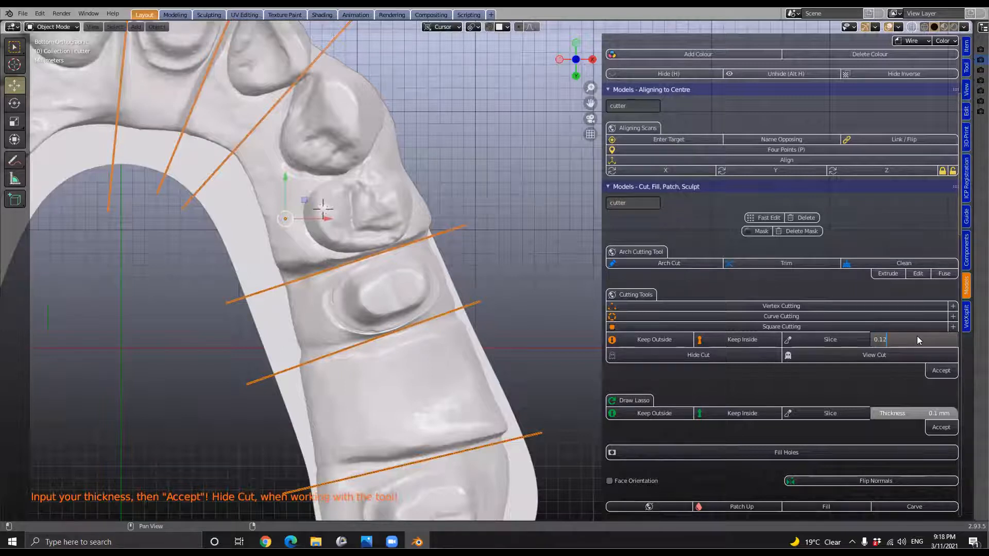
key("Return")
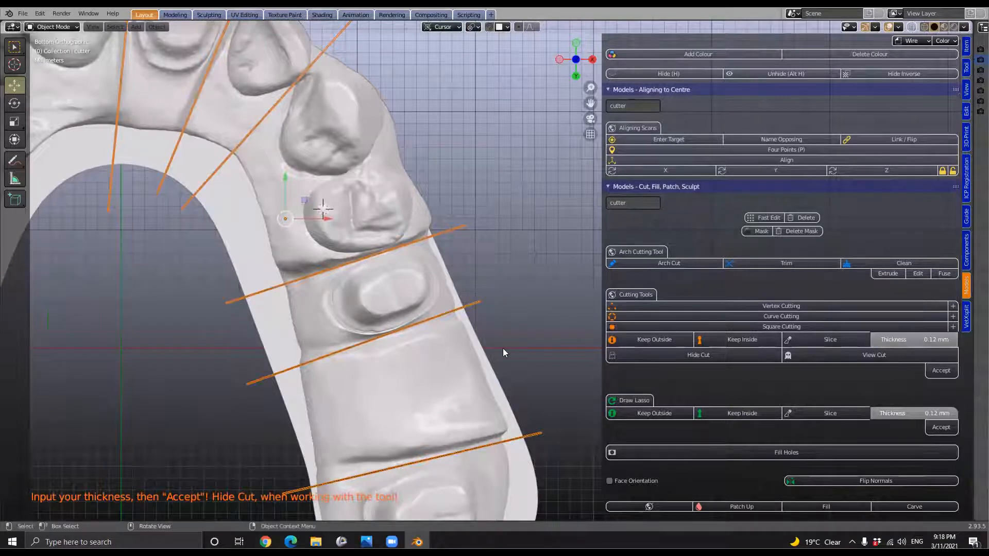
scroll(498, 350, "down", 1)
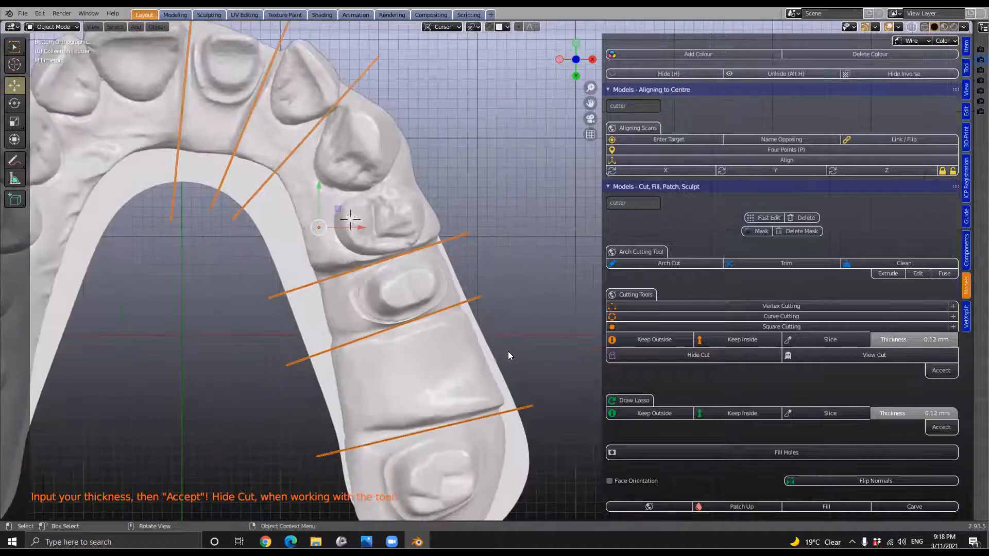
scroll(521, 350, "down", 1)
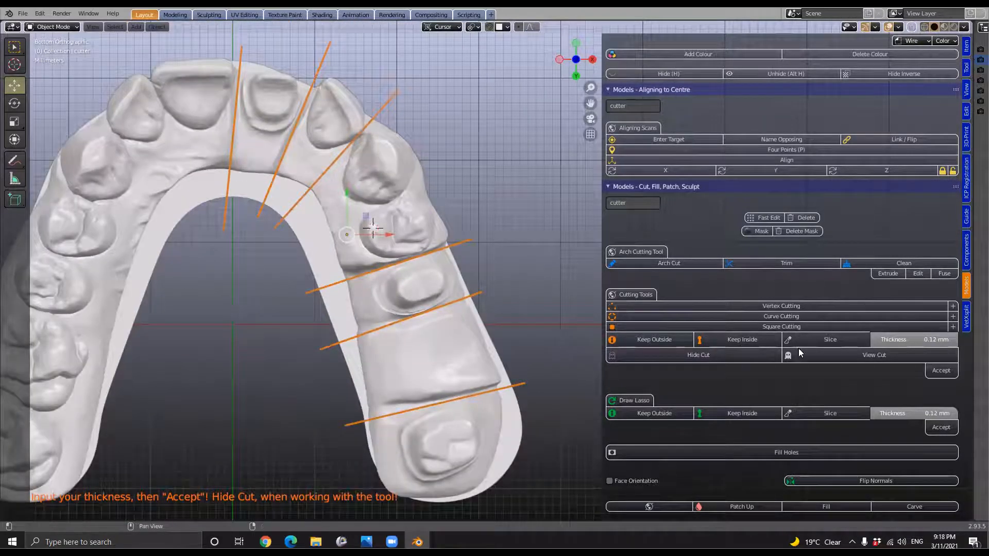
left_click(937, 372)
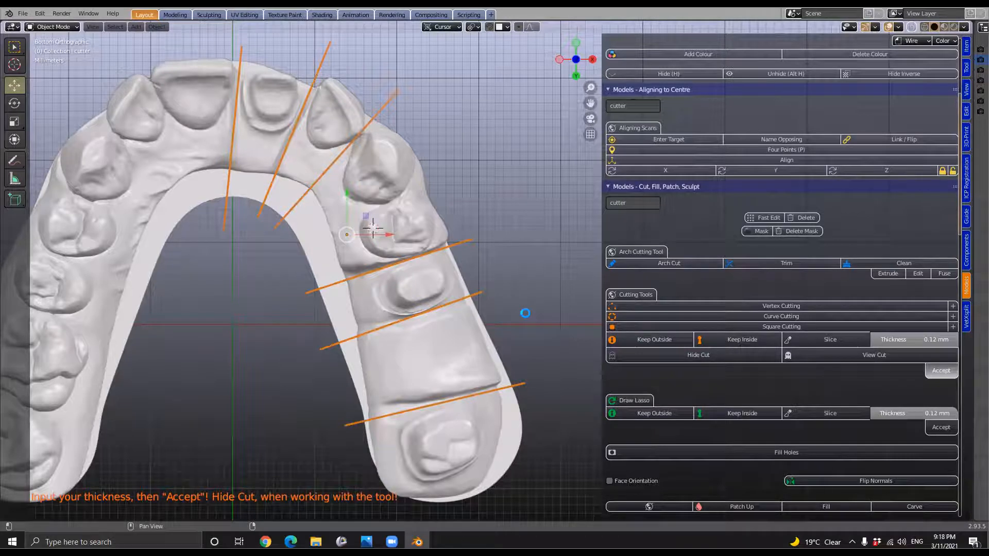
Isolate the prepared premolar die and examine its cut face and the lower end of its base
middle_click_drag(423, 337, 374, 287)
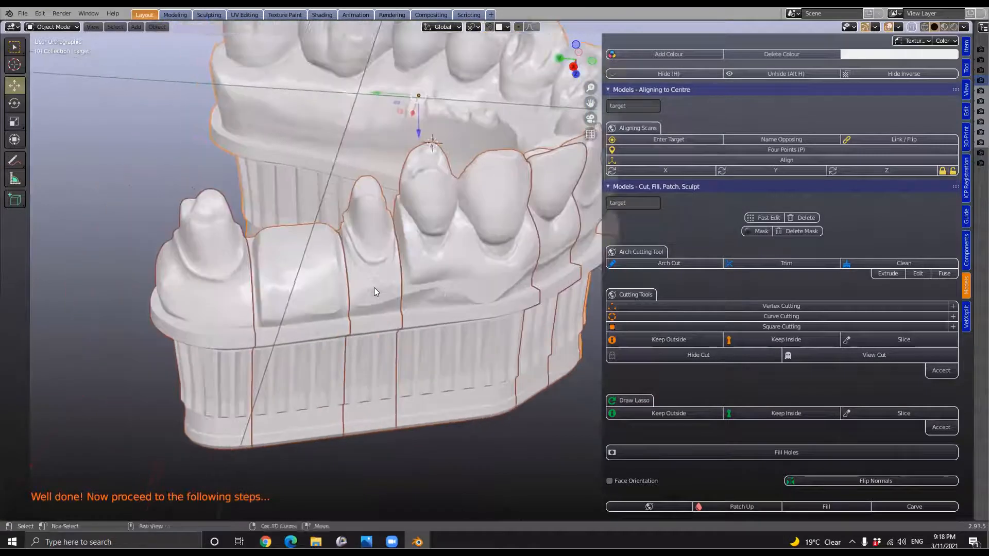
left_click(371, 287)
key("KP_Divide")
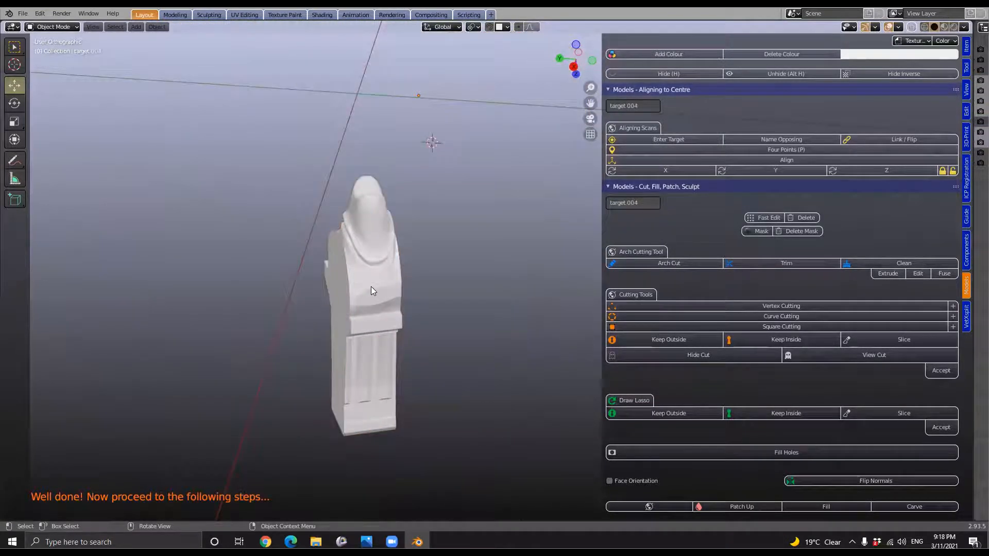
scroll(371, 287, "up", 3)
middle_click_drag(256, 342, 604, 225)
left_click_drag(603, 227, 785, 227)
middle_click_drag(553, 322, 556, 181, "shift")
middle_click_drag(538, 240, 478, 207)
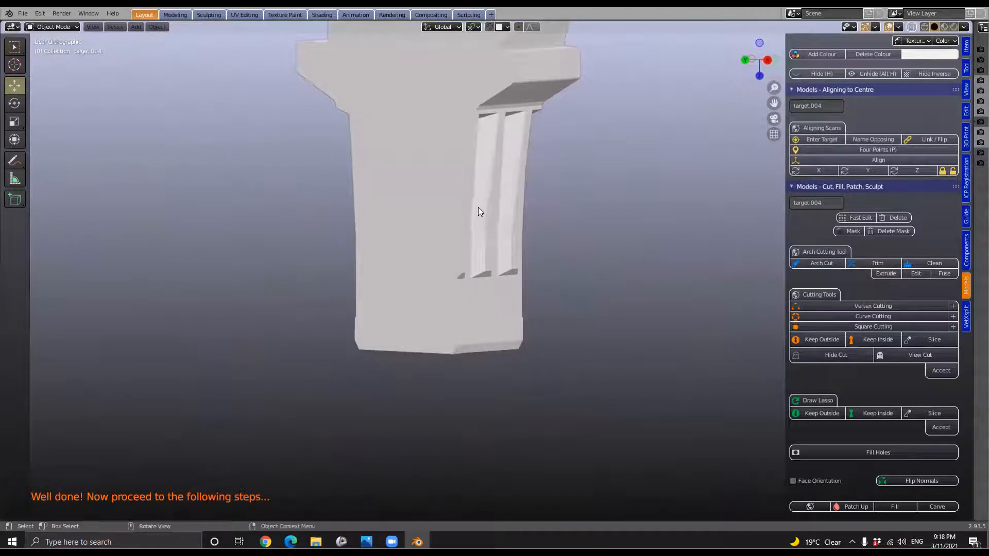
scroll(532, 282, "up", 1)
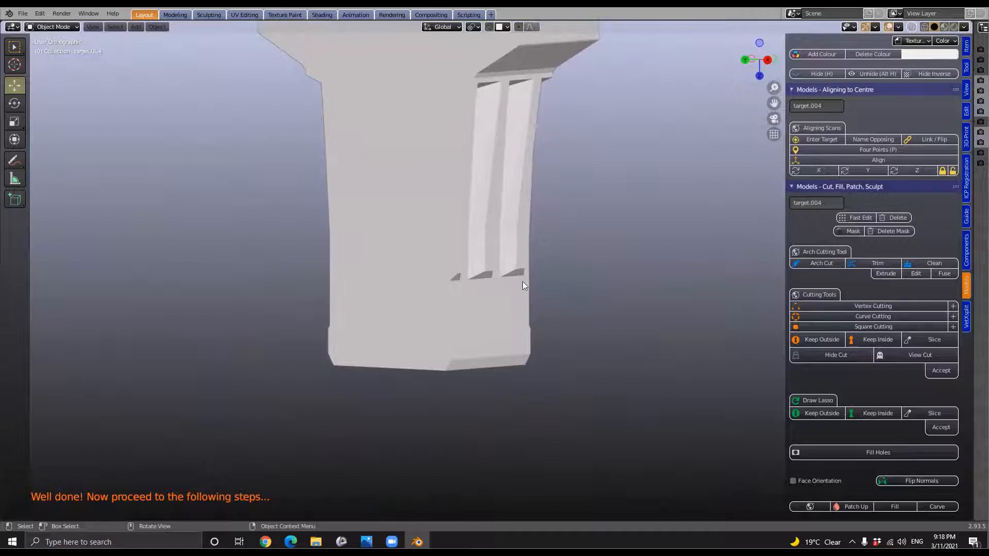
Annotate the bevelled lower corner of the die's base, outlining the small triangular offset and marking its width
left_click_drag(14, 160, 46, 162)
scroll(462, 311, "up", 3)
middle_click_drag(464, 305, 520, 204, "shift")
scroll(517, 289, "up", 2)
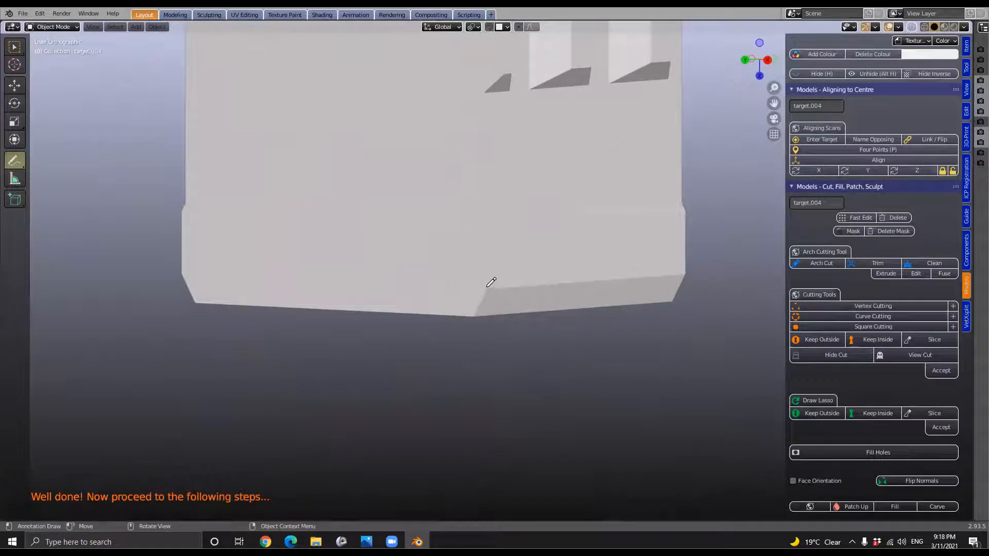
mouse_move(487, 286)
left_mouse_down()
mouse_move(475, 308)
mouse_move(444, 315)
left_mouse_up()
left_click_drag(487, 287, 483, 319)
scroll(482, 320, "up", 1)
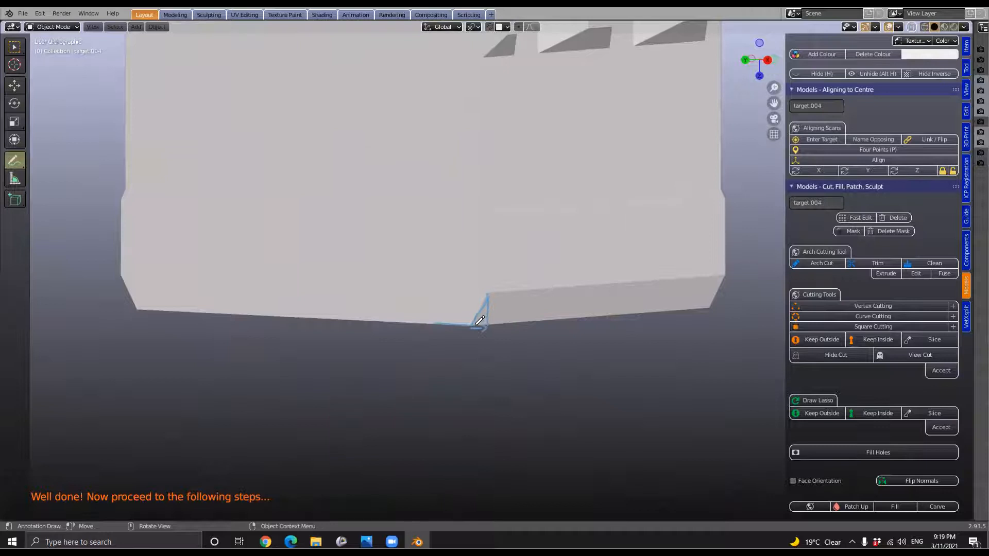
left_click_drag(475, 326, 476, 332)
Draw a series of curved annotation strokes along the lower edges on both sides of the die's base
mouse_move(724, 278)
left_mouse_down()
mouse_move(732, 296)
mouse_move(709, 307)
mouse_move(703, 285)
mouse_move(684, 310)
mouse_move(674, 290)
mouse_move(662, 312)
left_mouse_up()
mouse_move(644, 280)
left_mouse_down()
mouse_move(650, 303)
mouse_move(638, 313)
mouse_move(622, 296)
mouse_move(612, 313)
mouse_move(590, 287)
mouse_move(585, 314)
left_mouse_up()
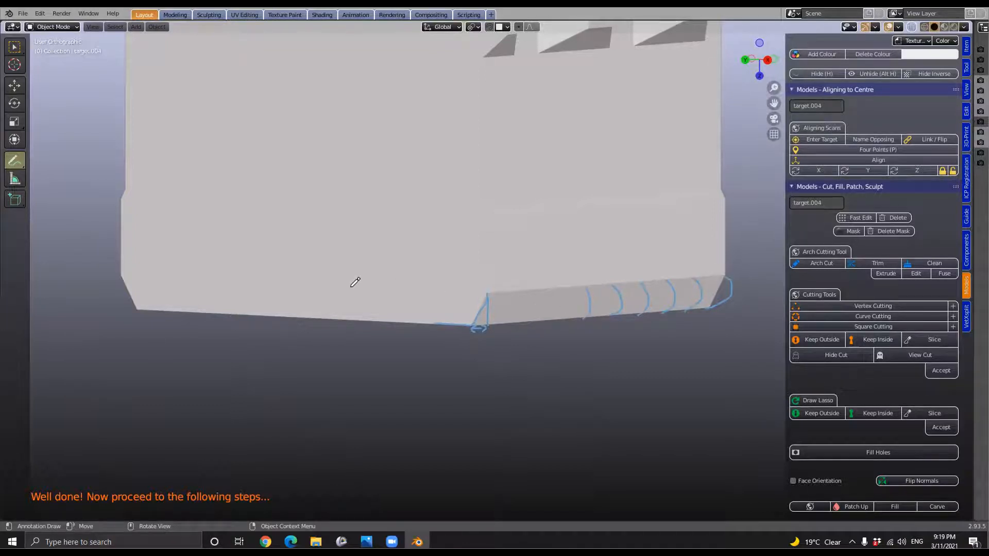
mouse_move(127, 273)
left_mouse_down()
mouse_move(122, 286)
mouse_move(136, 303)
mouse_move(161, 309)
mouse_move(176, 298)
left_mouse_up()
mouse_move(176, 298)
left_mouse_down()
mouse_move(185, 310)
mouse_move(216, 312)
left_mouse_up()
mouse_move(256, 284)
left_mouse_down()
mouse_move(249, 294)
mouse_move(264, 315)
mouse_move(280, 308)
mouse_move(300, 318)
left_mouse_up()
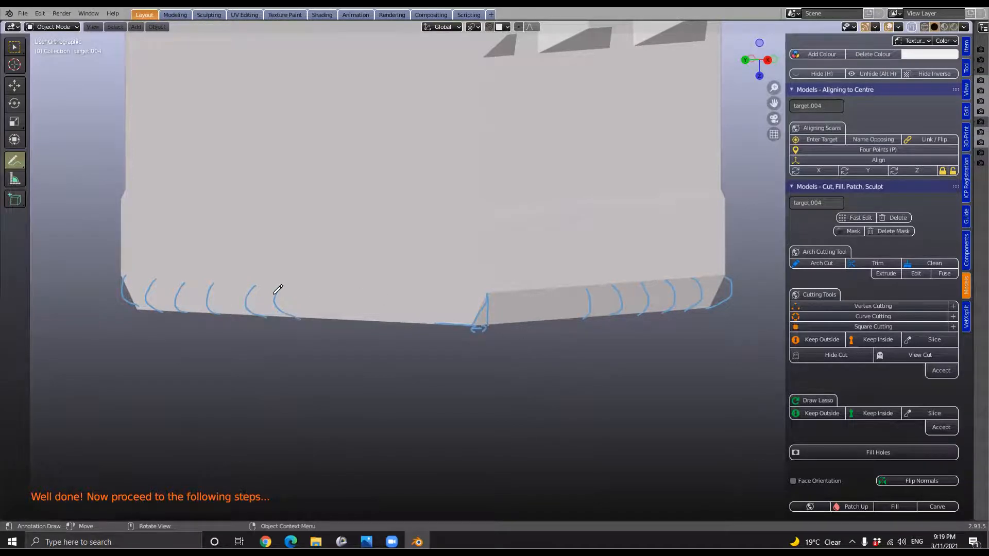
scroll(278, 291, "down", 2)
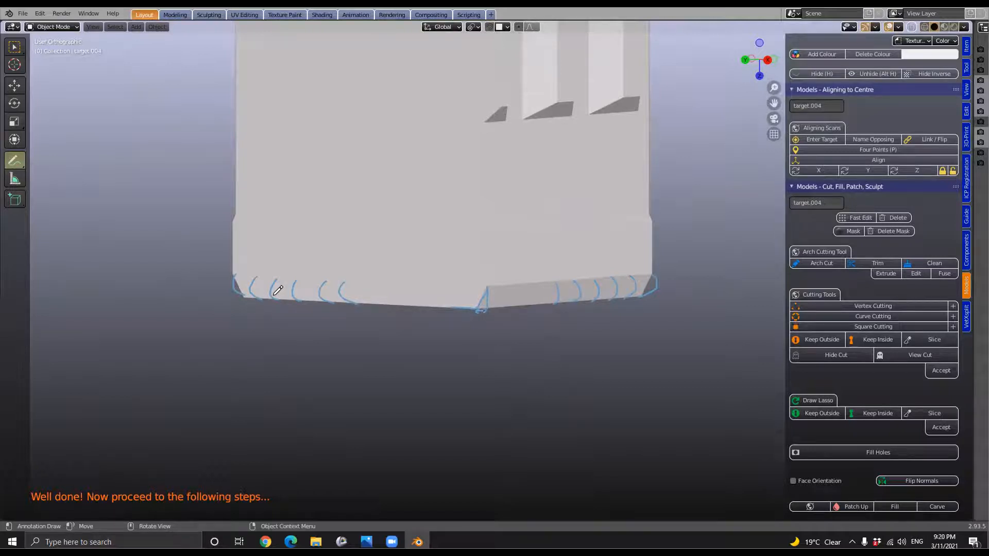
scroll(278, 291, "up", 3)
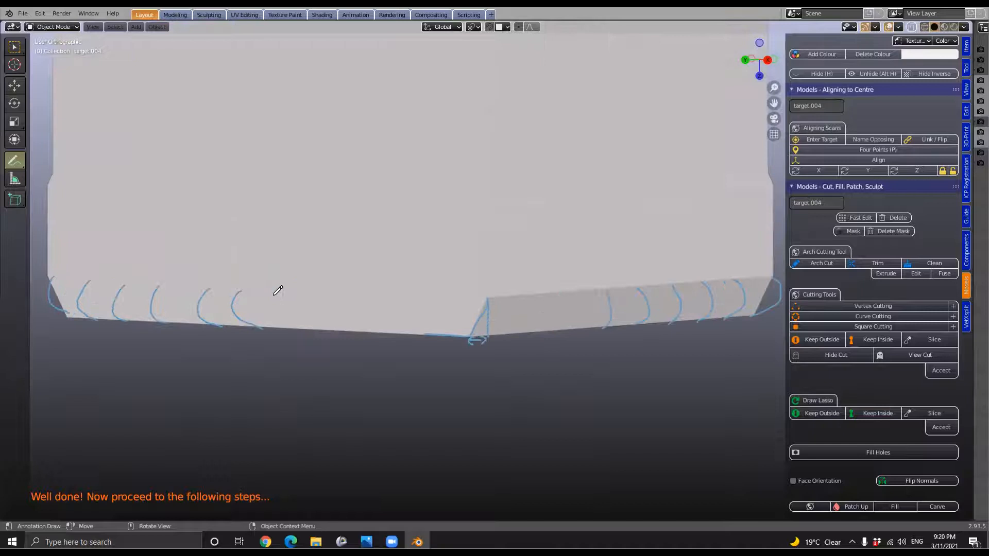
scroll(278, 291, "down", 2)
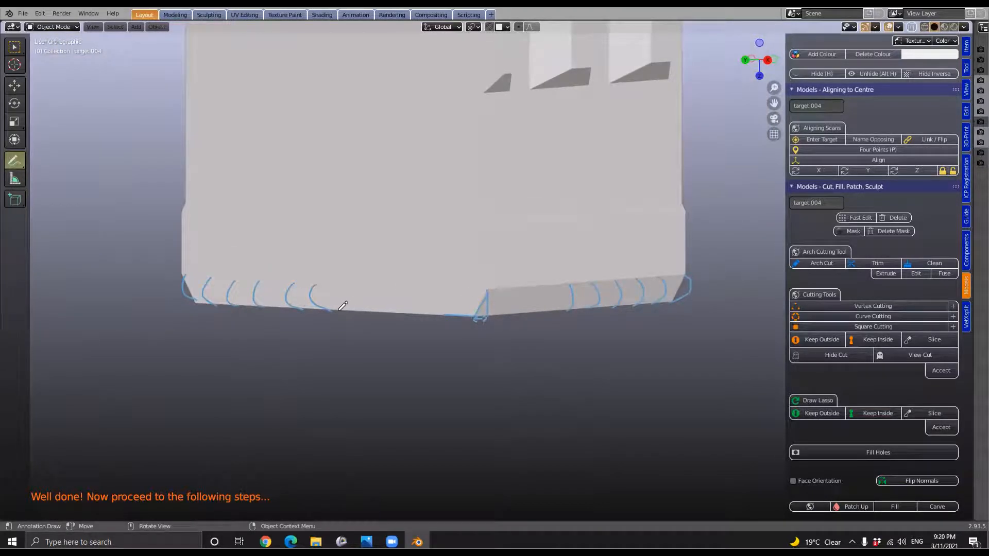
scroll(535, 305, "up", 1)
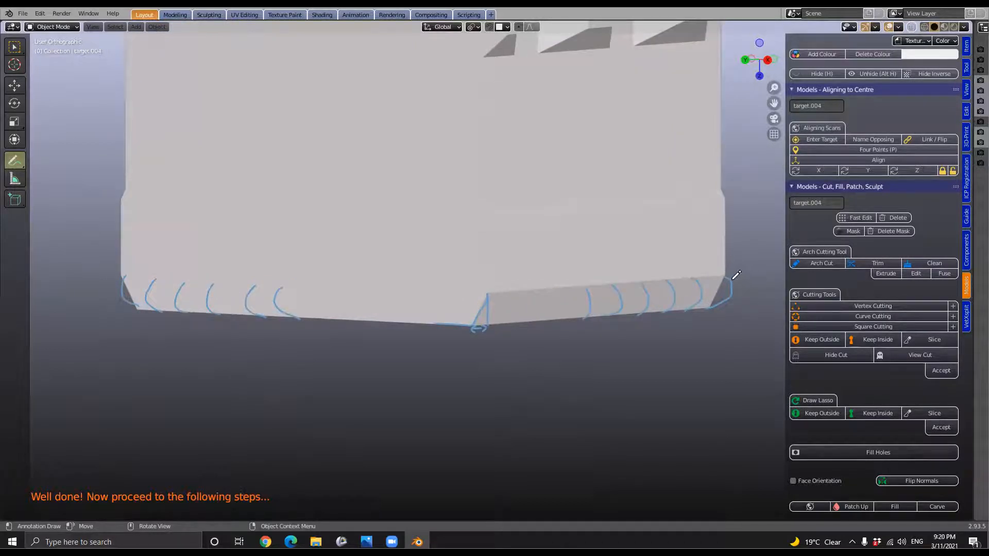
left_click_drag(721, 275, 734, 279)
scroll(601, 340, "down", 2)
scroll(600, 331, "up", 1)
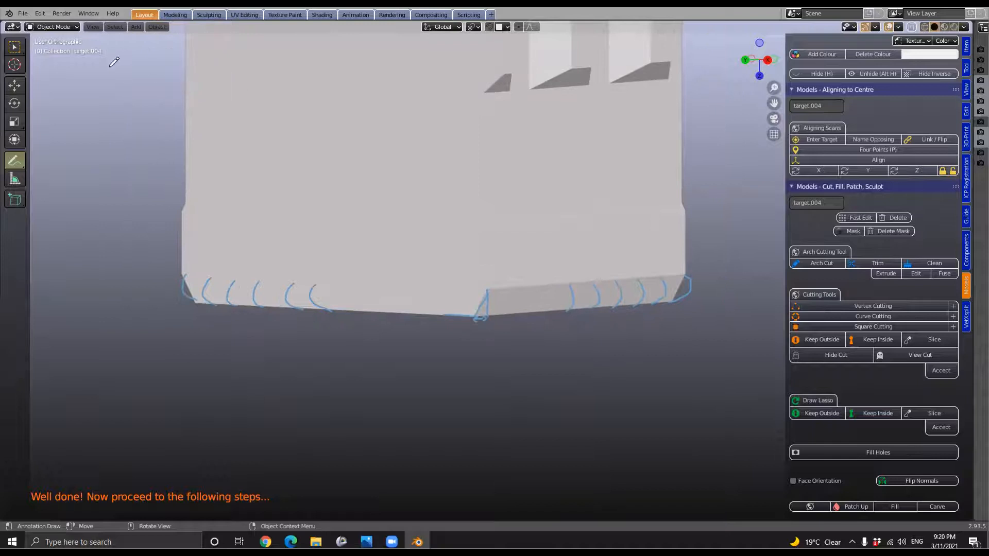
Return from annotating to object selection and unhide the remaining dies and the opposing model
left_click(16, 47)
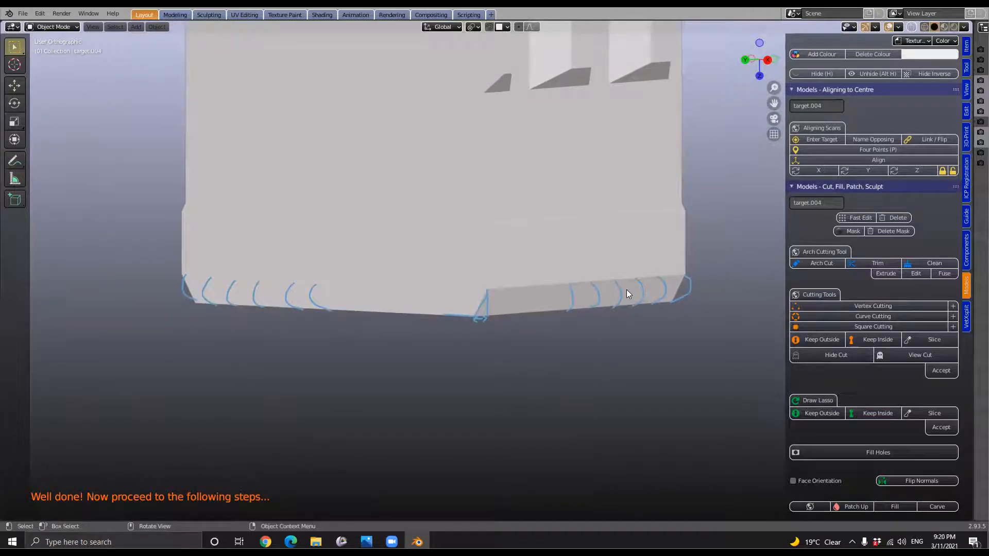
left_click(626, 289)
scroll(641, 330, "up", 4)
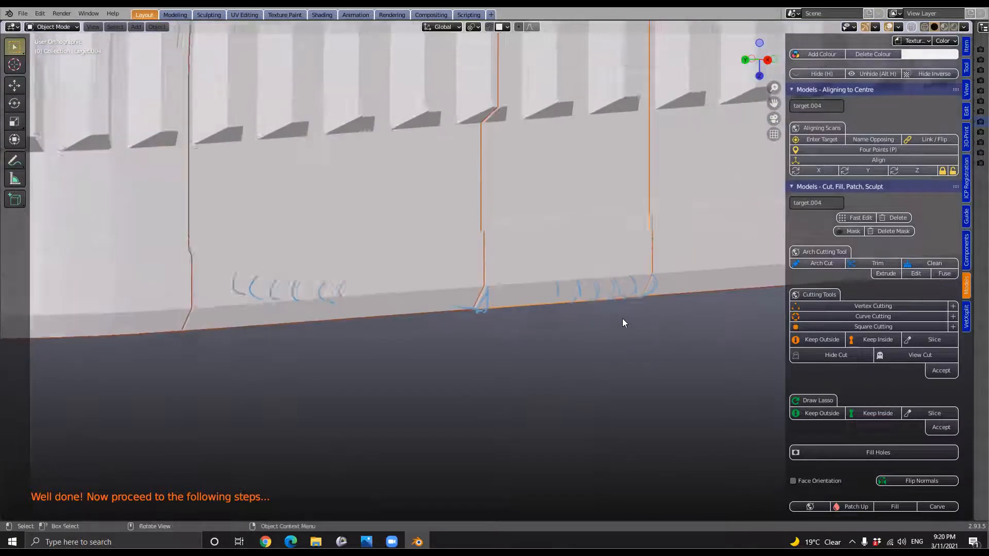
scroll(622, 320, "down", 5)
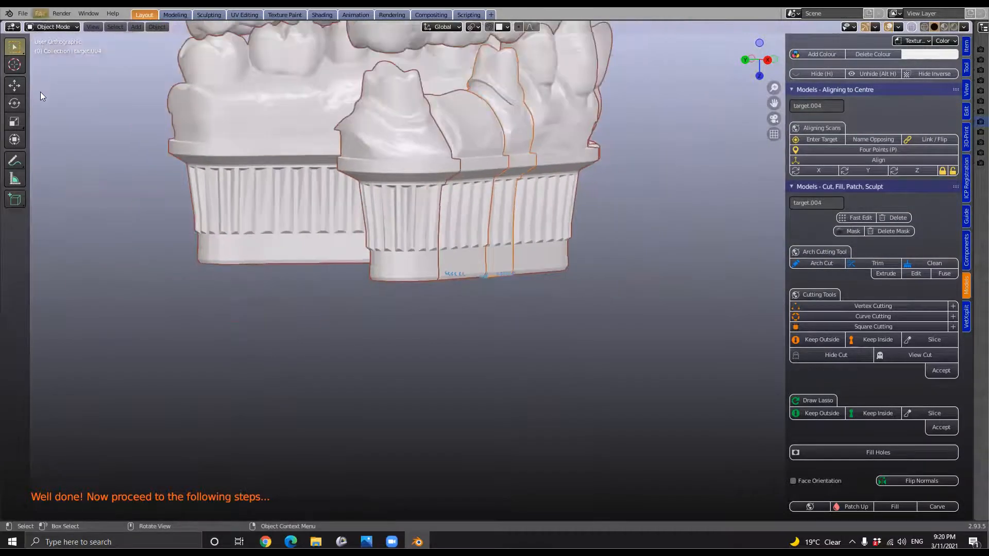
Import Final-prototype-model-base.stl from the Desktop folder and isolate it by hiding all other objects
left_click(23, 13)
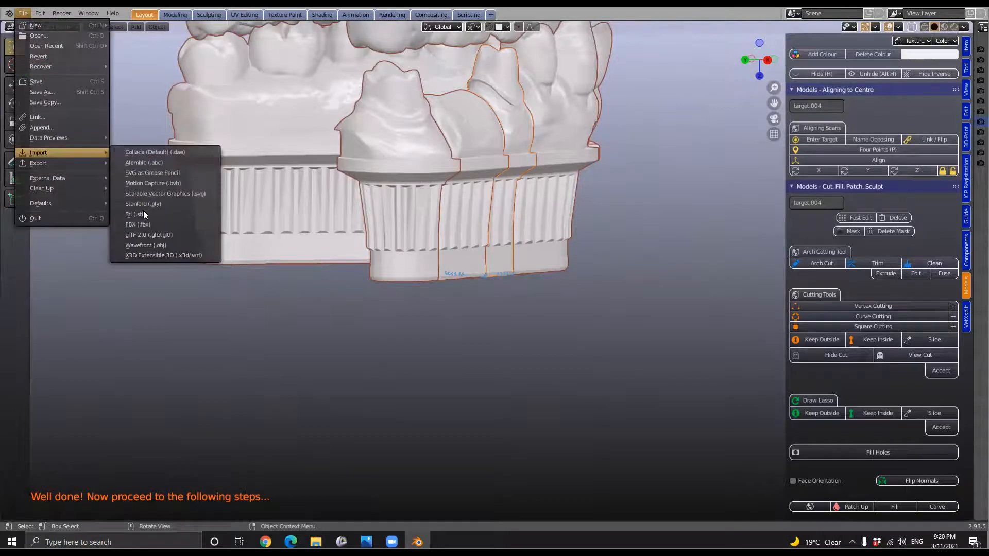
left_click(145, 212)
double_click(403, 206)
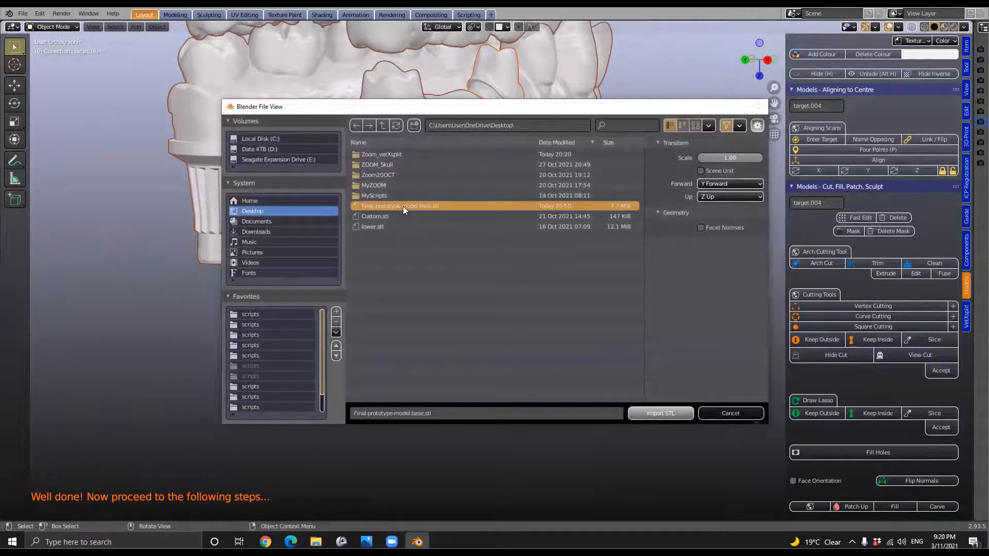
scroll(463, 171, "down", 1)
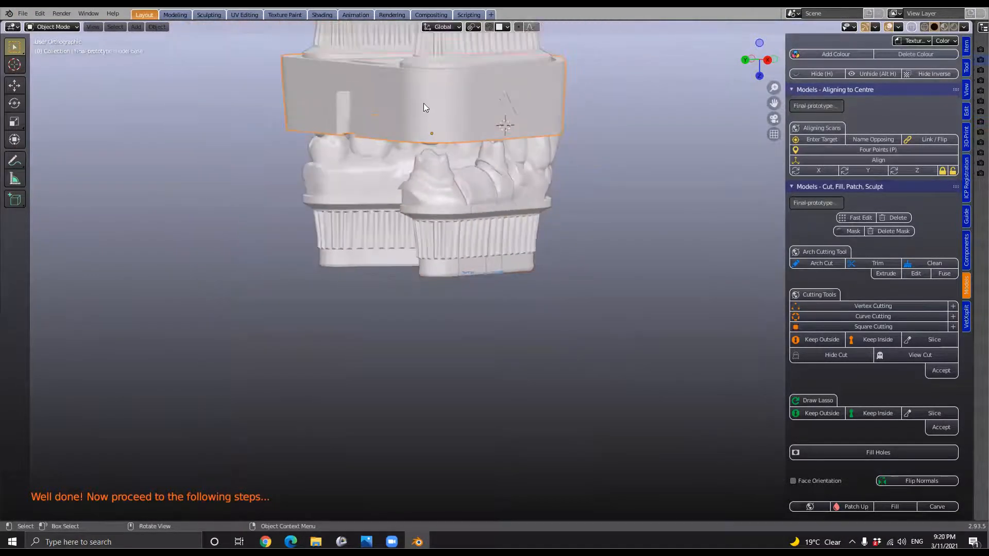
key("ctrl+i")
key("h")
Examine the imported base's ribbed arch channel and the rounded end of its inner wall
middle_click_drag(422, 101, 472, 313, "shift")
scroll(472, 314, "up", 4)
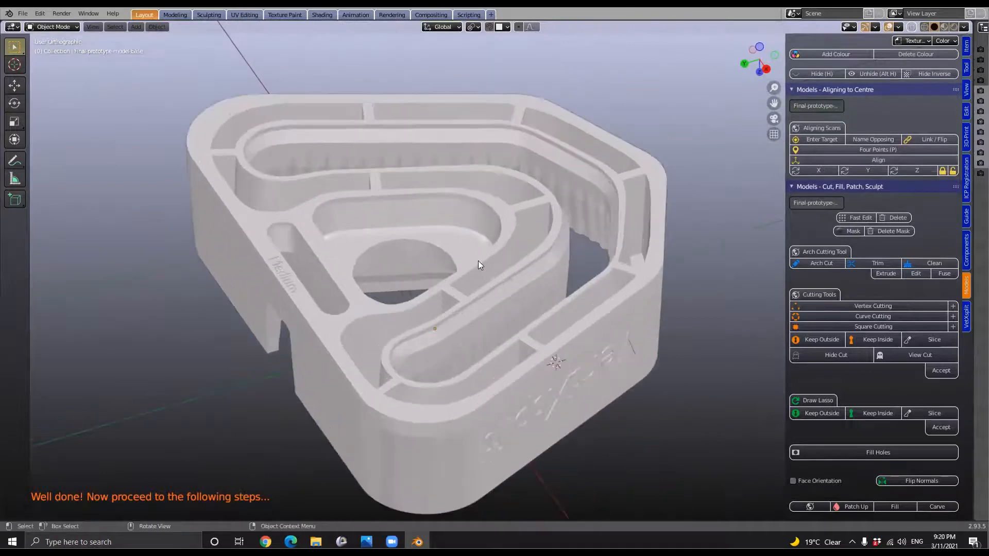
left_click(547, 242)
middle_click_drag(527, 353, 581, 353)
scroll(548, 278, "up", 5)
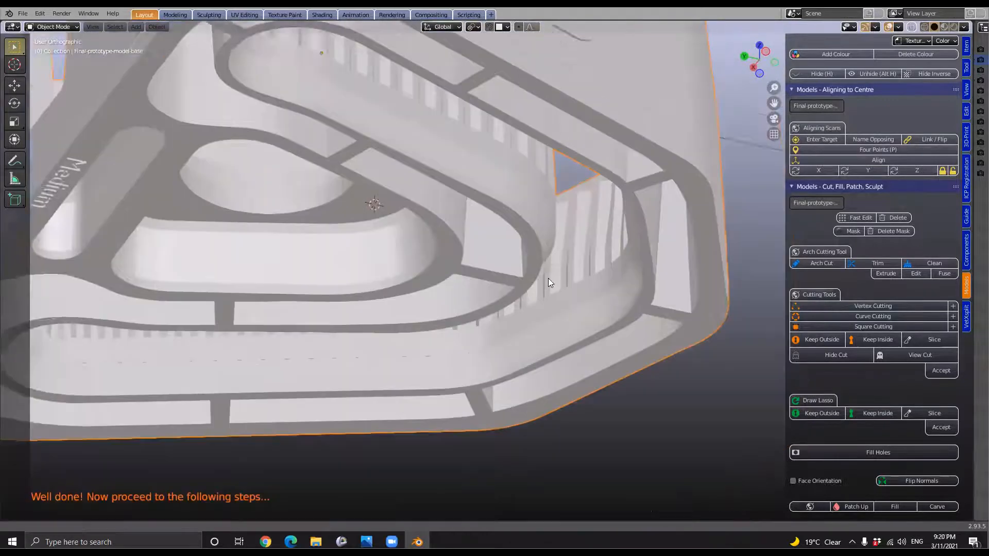
middle_click_drag(547, 284, 295, 340)
middle_click_drag(626, 265, 512, 244)
scroll(513, 232, "up", 3)
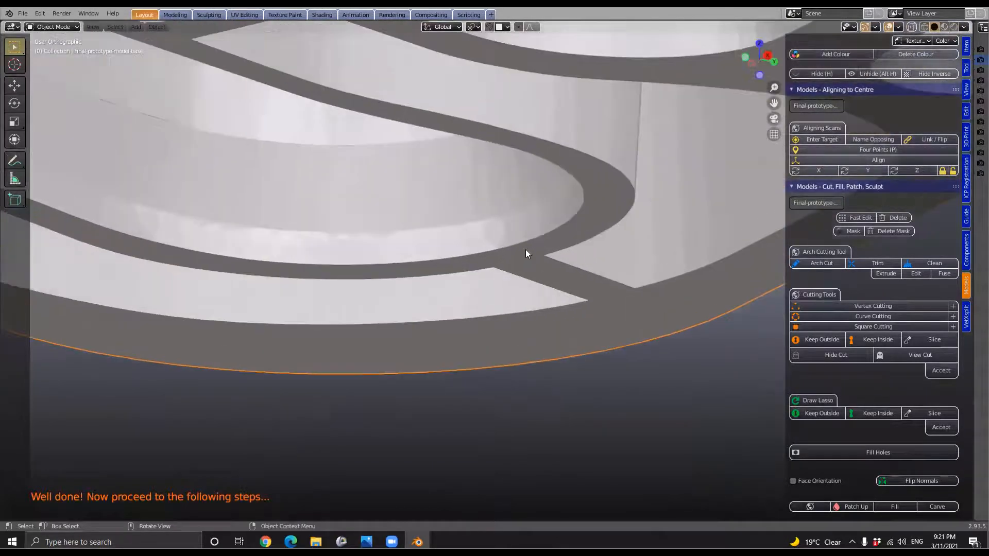
scroll(518, 236, "down", 2)
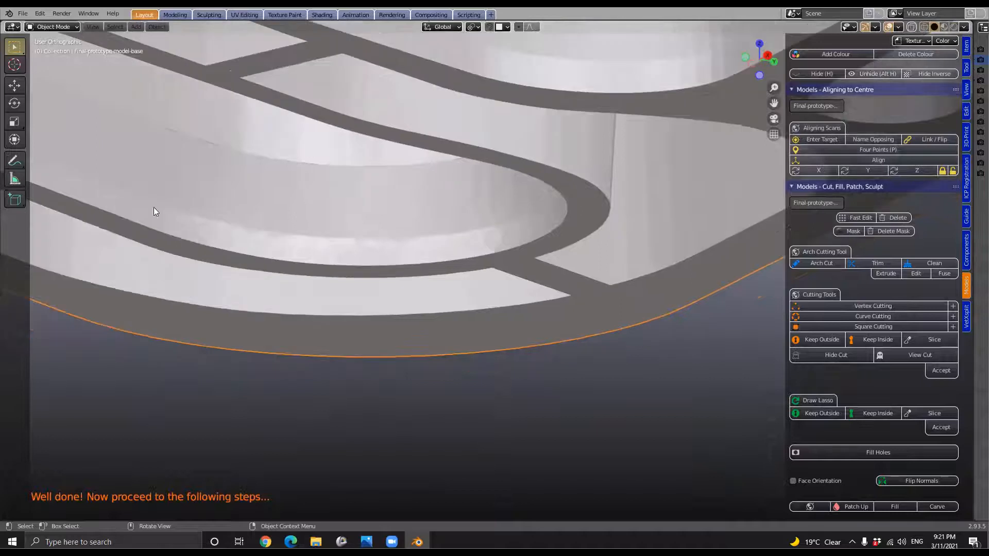
Annotate the inner wall at the rounded end of the base's arch channel with a short stroke, and erase it again
left_click(19, 161)
left_click(19, 160)
left_click(55, 164)
mouse_move(519, 221)
left_mouse_down()
mouse_move(525, 245)
mouse_move(516, 199)
left_mouse_up()
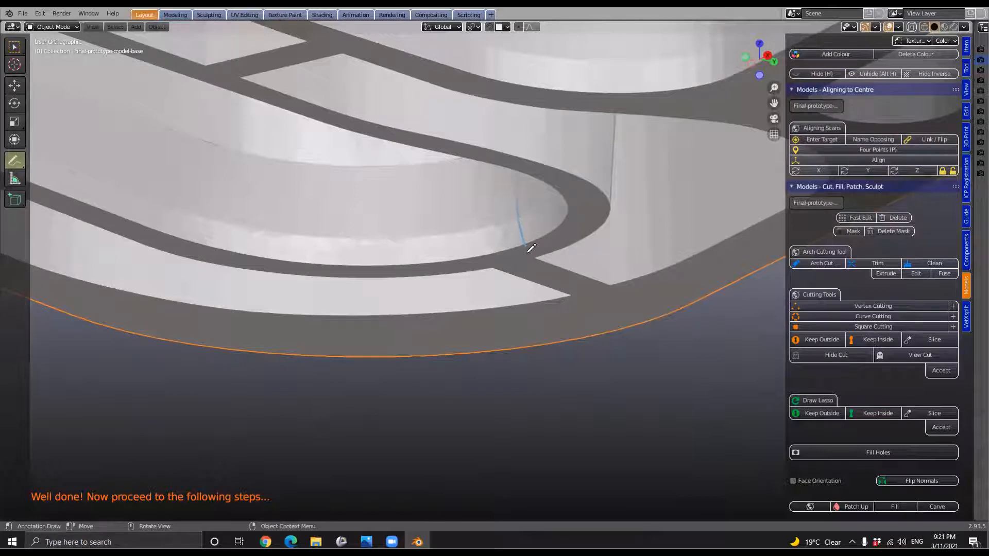
left_click(12, 164)
left_click(67, 226)
left_click_drag(516, 168, 531, 258)
mouse_move(526, 238)
middle_mouse_down()
mouse_move(95, 69)
mouse_move(15, 48)
middle_mouse_up()
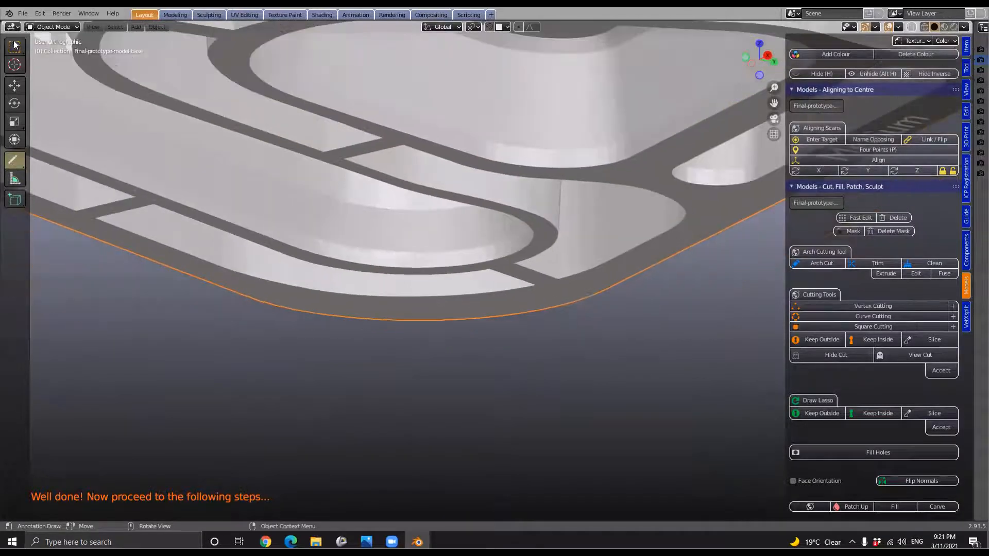
left_click(14, 46)
Delete the imported prototype base and unhide the upper and lower dental models
scroll(480, 182, "down", 4)
middle_click_drag(492, 190, 473, 141)
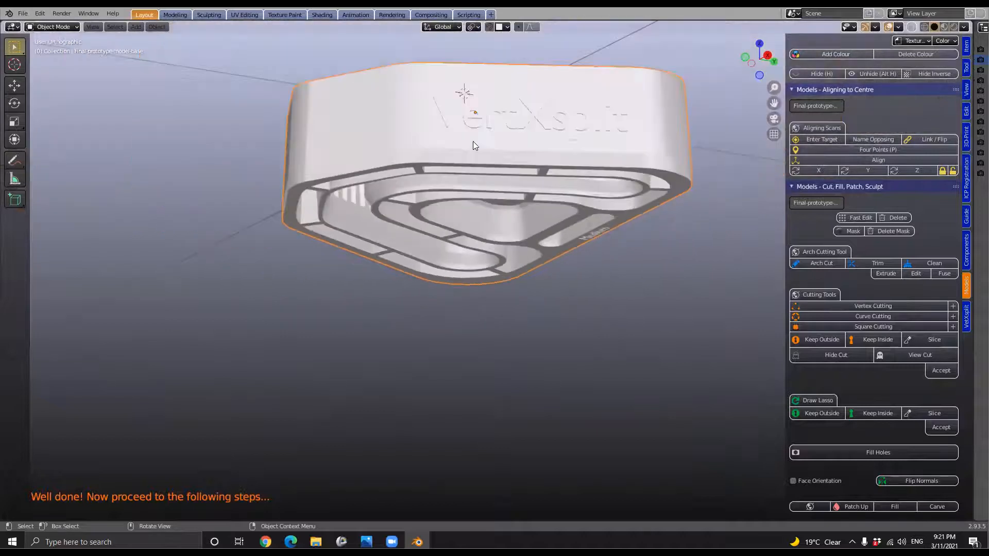
key("x")
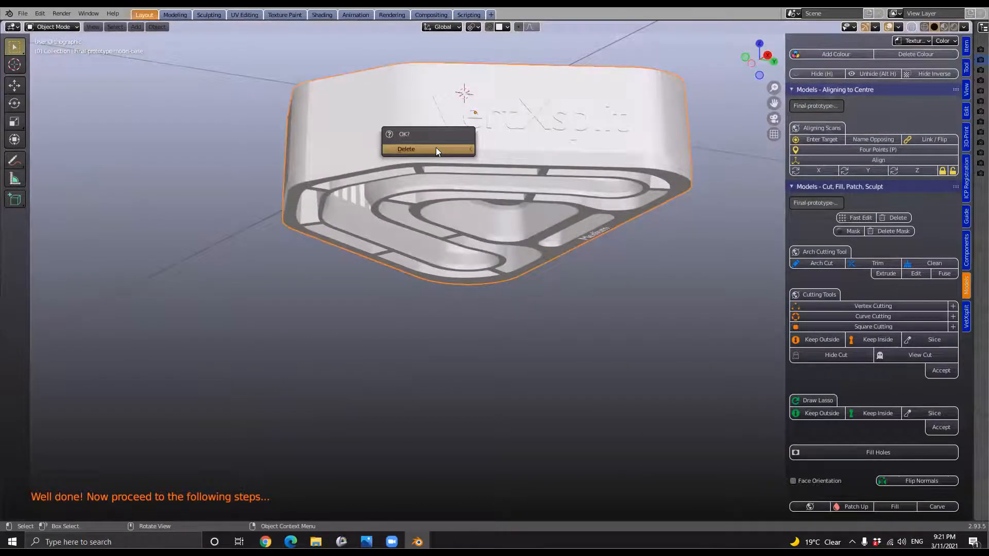
left_click(436, 149)
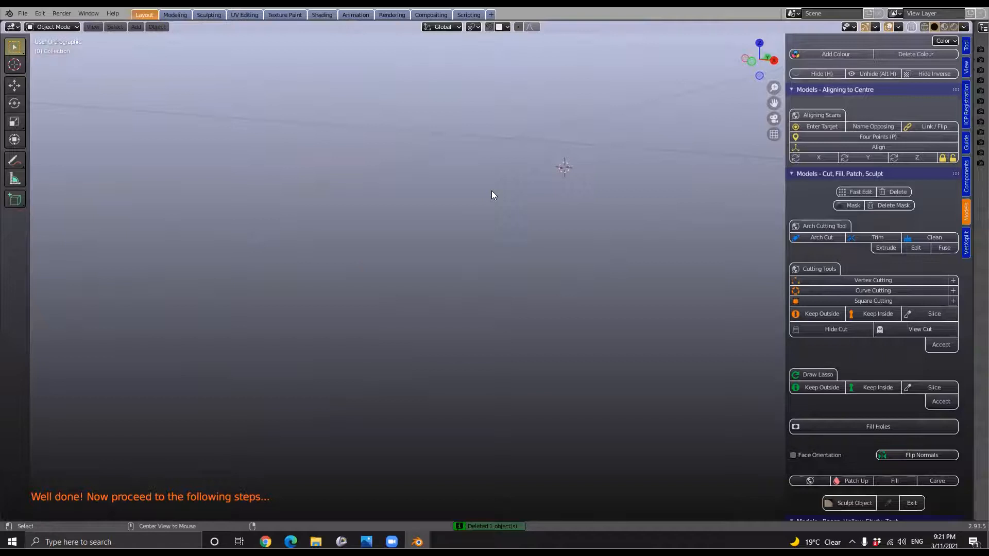
key("alt+h")
middle_click_drag(495, 195, 443, 288)
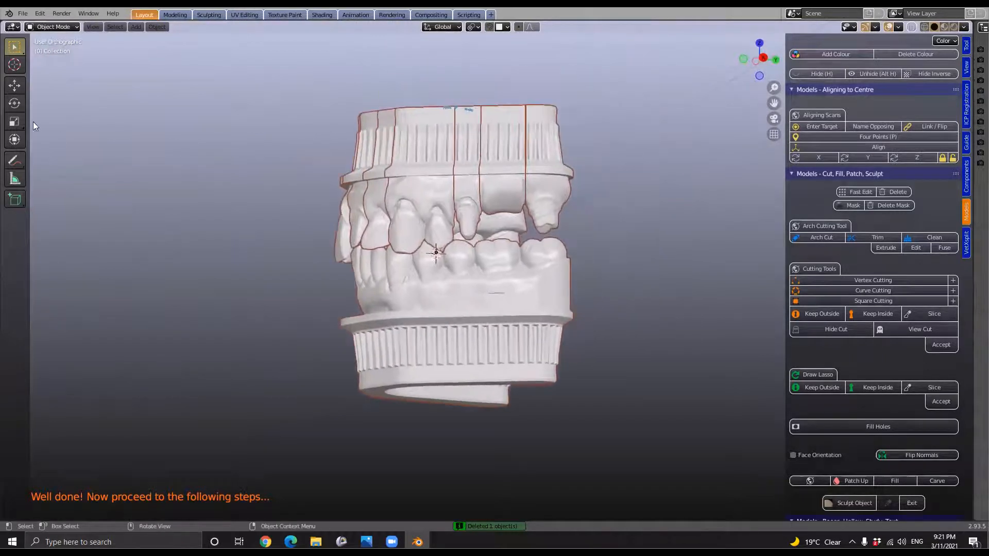
Erase the remaining annotation strokes from the edge of the upper die's base
left_click(16, 164)
left_click(62, 161)
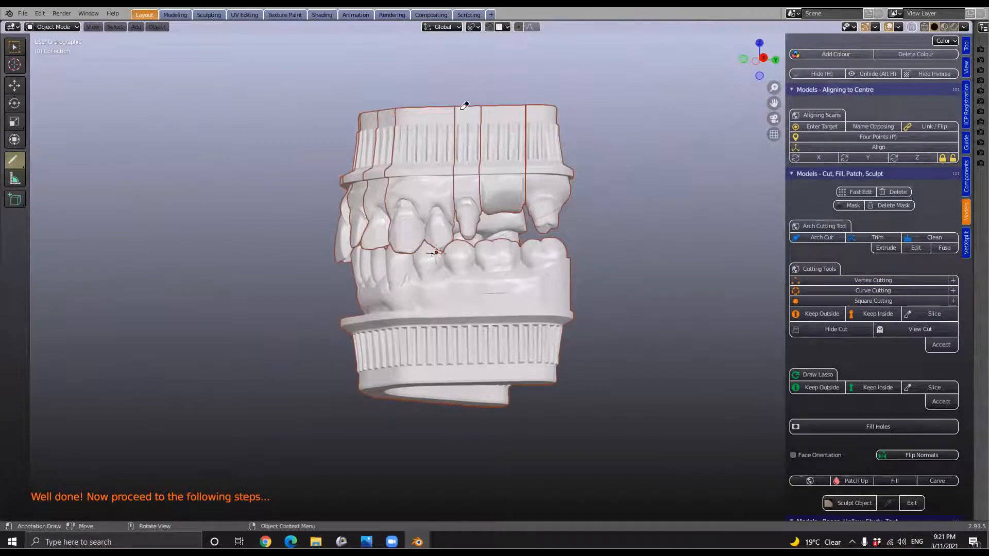
left_click(15, 48)
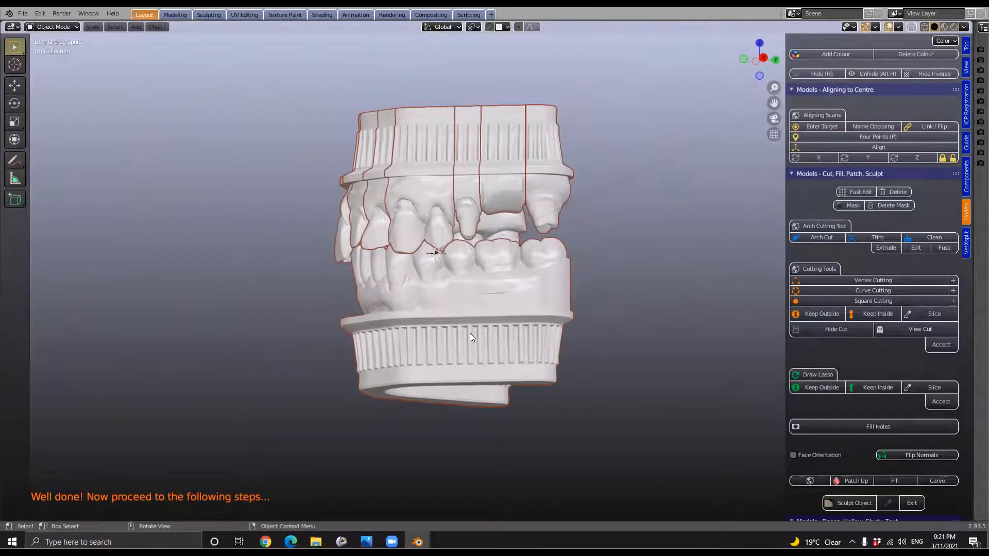
Hide the lower model and examine the cut lines between the upper dies from several angles
left_click(470, 335)
key("h")
middle_click_drag(468, 327, 465, 193)
scroll(519, 178, "up", 5)
middle_click_drag(519, 178, 476, 197)
scroll(517, 270, "up", 6)
mouse_move(517, 270)
middle_mouse_down()
mouse_move(527, 197)
mouse_move(516, 232)
mouse_move(550, 239)
mouse_move(572, 214)
mouse_move(516, 232)
mouse_move(564, 213)
mouse_move(558, 180)
mouse_move(481, 215)
mouse_move(499, 240)
mouse_move(499, 207)
mouse_move(667, 255)
mouse_move(618, 285)
mouse_move(510, 257)
middle_mouse_up()
middle_click_drag(665, 263, 666, 210)
middle_click_drag(595, 247, 572, 337)
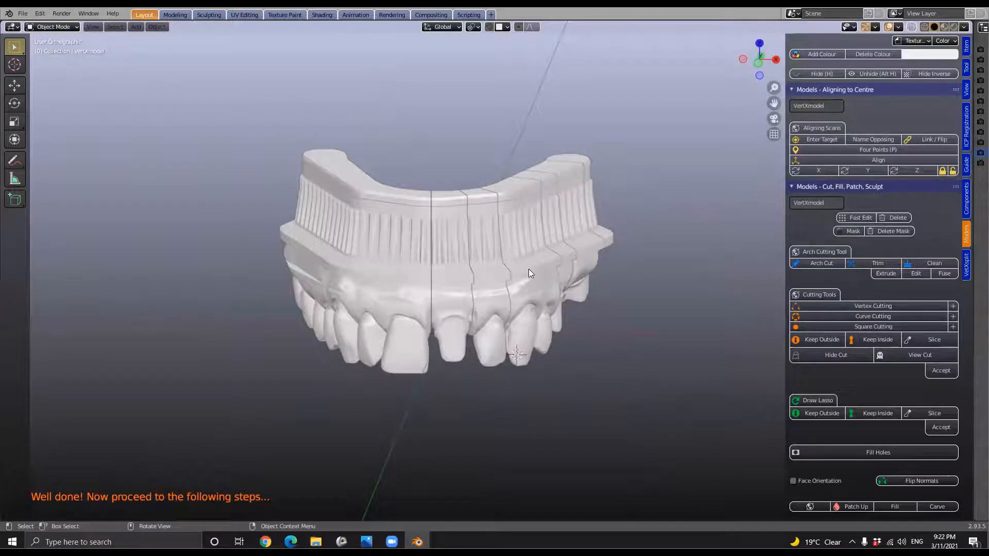
scroll(531, 270, "up", 1)
mouse_move(477, 260)
middle_mouse_down()
mouse_move(531, 275)
mouse_move(496, 246)
mouse_move(460, 246)
mouse_move(620, 239)
mouse_move(397, 249)
mouse_move(432, 247)
mouse_move(420, 212)
mouse_move(430, 230)
mouse_move(416, 243)
mouse_move(441, 233)
mouse_move(495, 243)
mouse_move(475, 242)
middle_mouse_up()
scroll(454, 235, "up", 3)
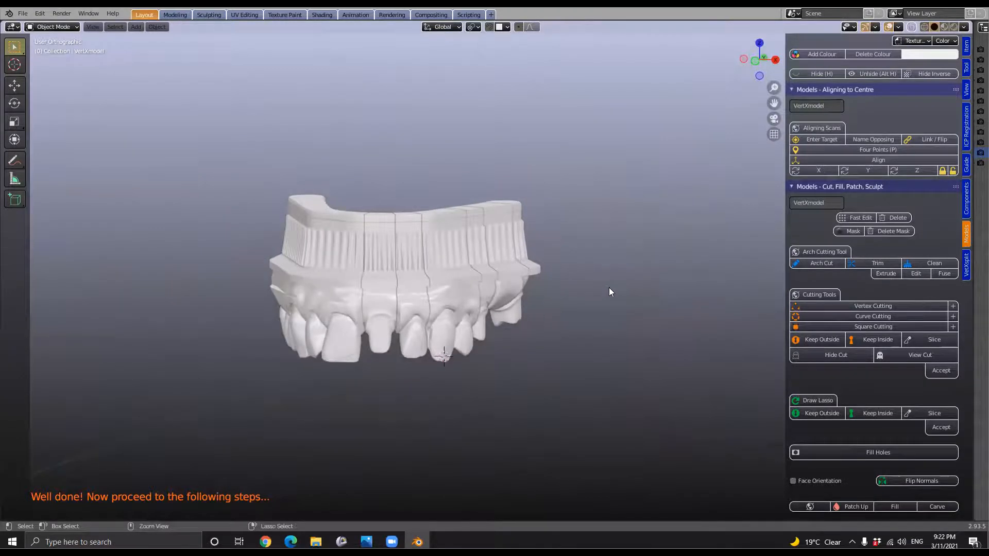
Undo the recent hiding, import, deletion and annotation changes back to the view of the complete upper and lower models
key("ctrl+z")
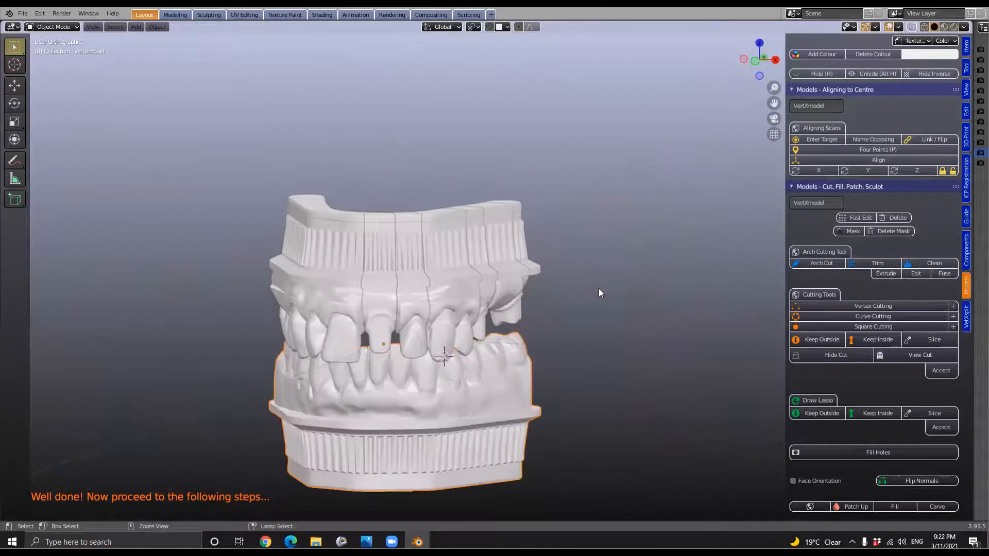
key("ctrl+z")
key("ctrl+z")
key("ctrl+z")
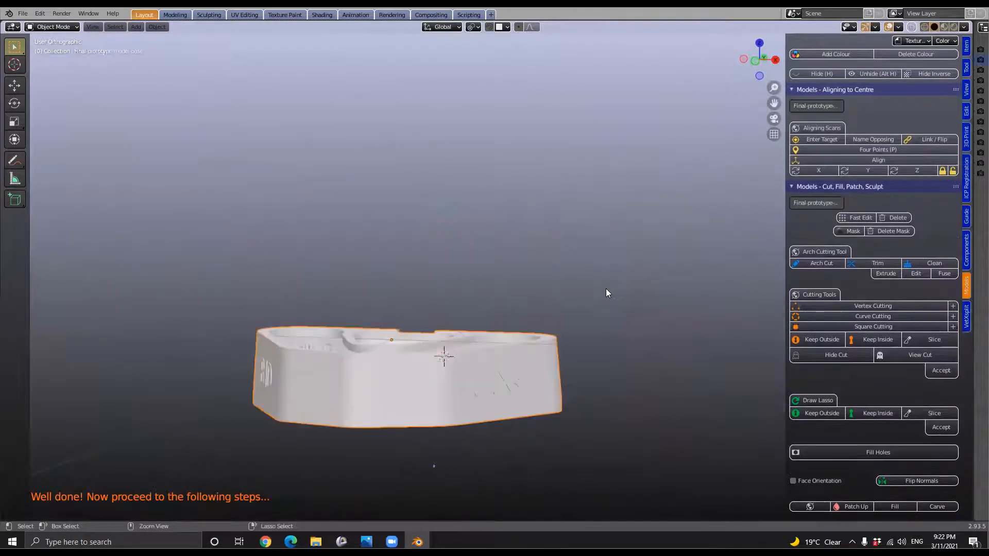
key("ctrl+z")
key("ctrl+z")
key("ctrl+z")
key("ctrl+z")
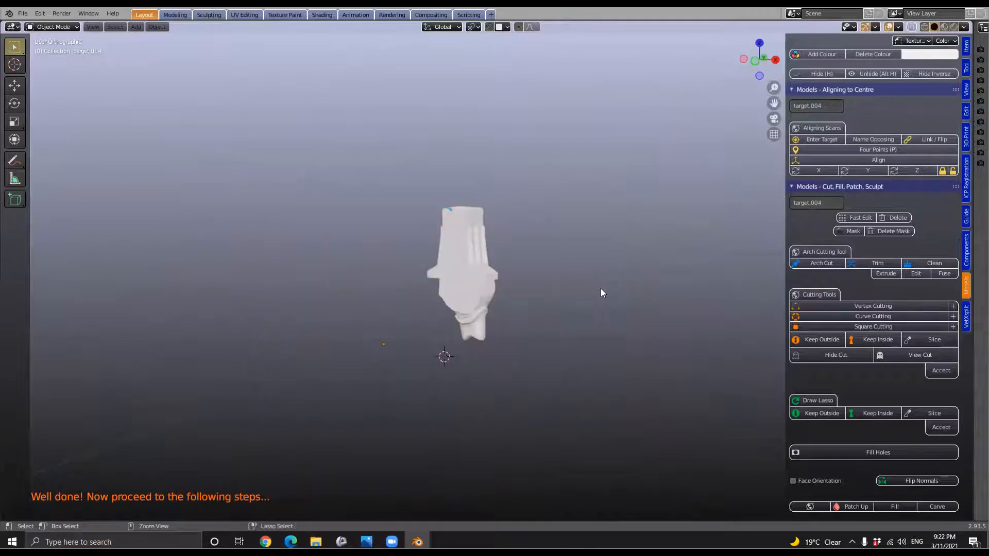
left_click(467, 282)
left_click(551, 262)
key("ctrl+z")
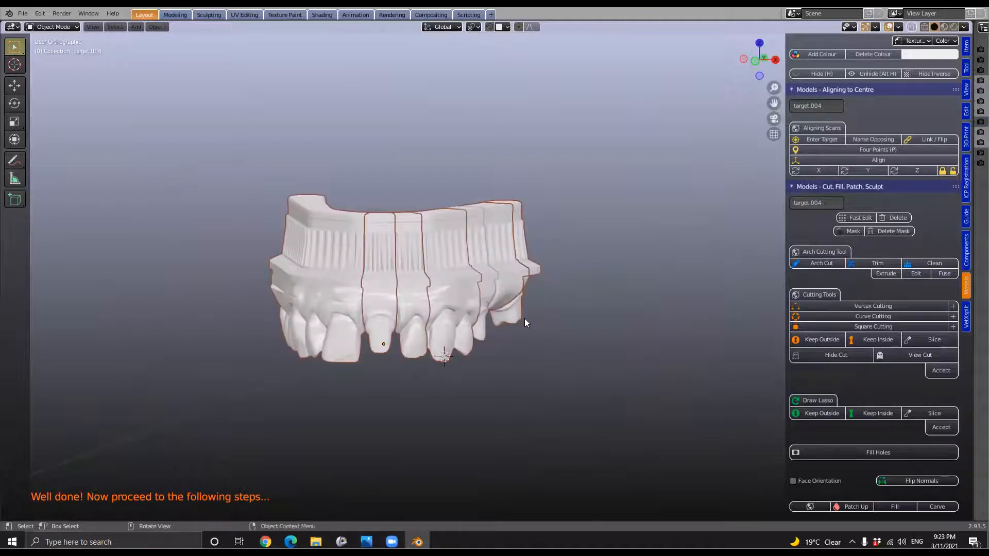
key("ctrl+z")
key("ctrl+z")
key("ctrl+z")
Hollow the lower model with the plain Hollow option, moving the cutter box entirely below the base before applying
left_click(481, 341)
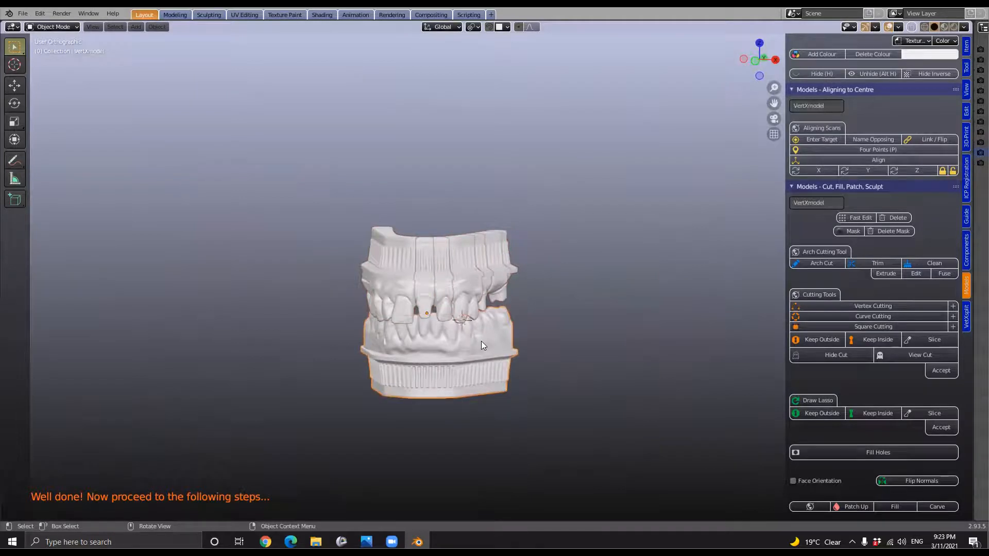
middle_click_drag(487, 334, 509, 265, "shift")
scroll(509, 267, "up", 1)
scroll(509, 267, "up", 2)
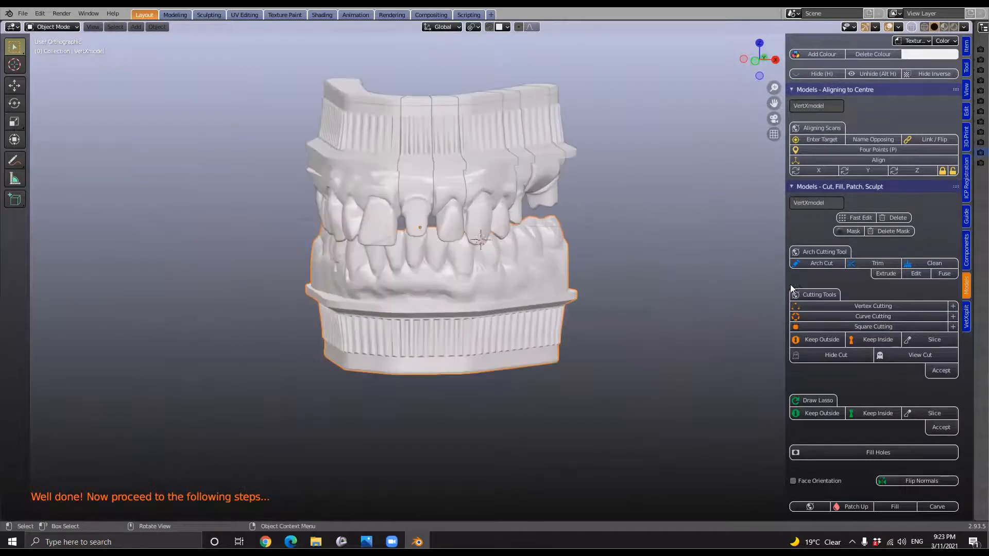
scroll(896, 289, "down", 2)
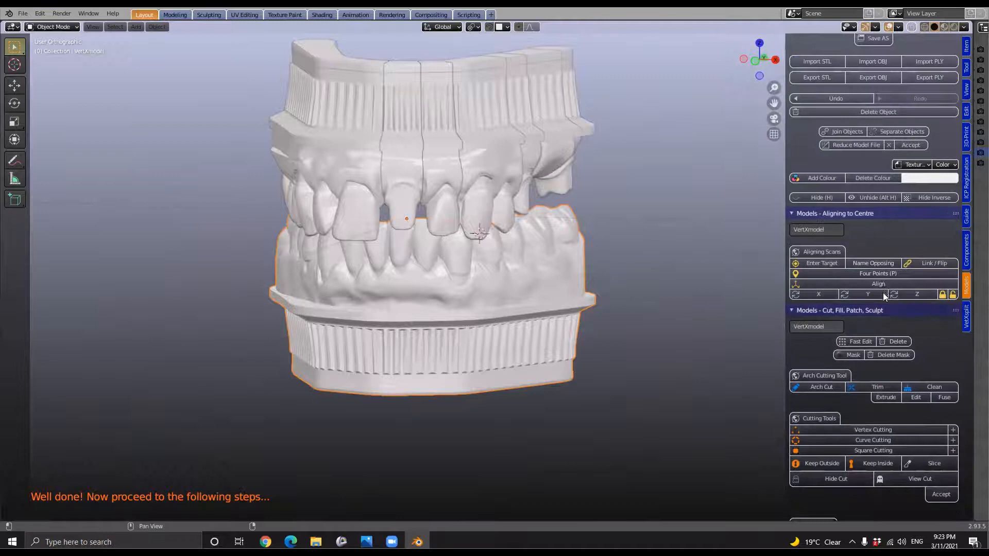
scroll(883, 298, "down", 15)
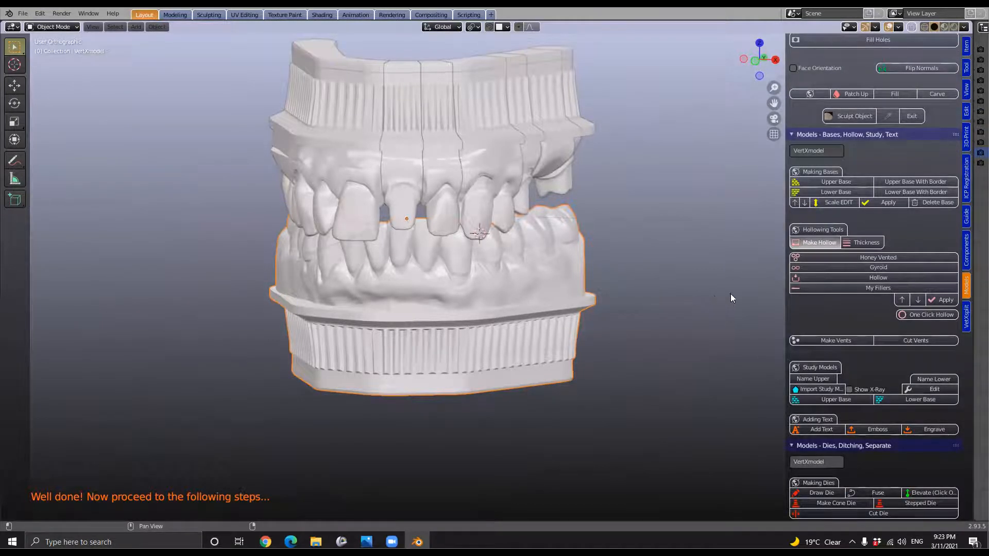
left_click(887, 278)
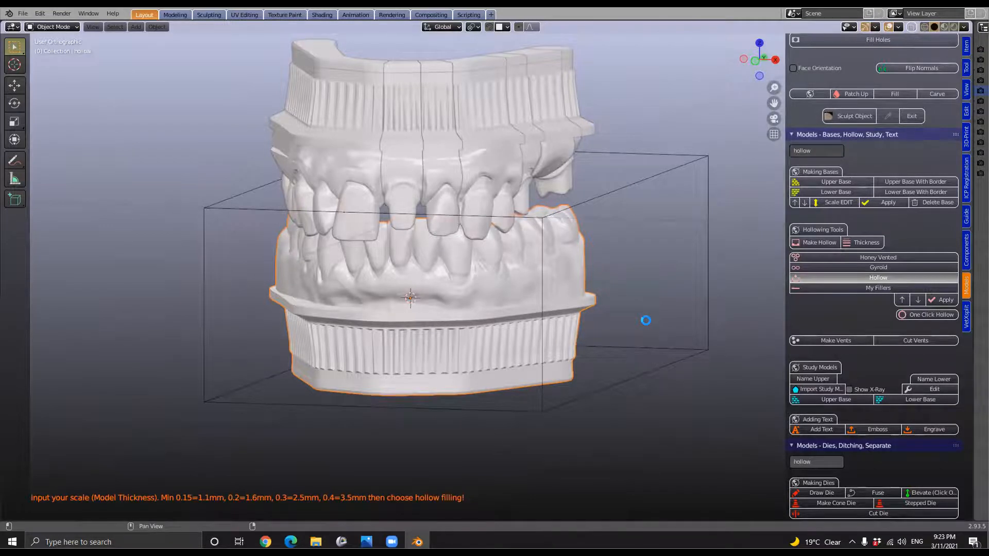
left_click_drag(433, 250, 435, 402)
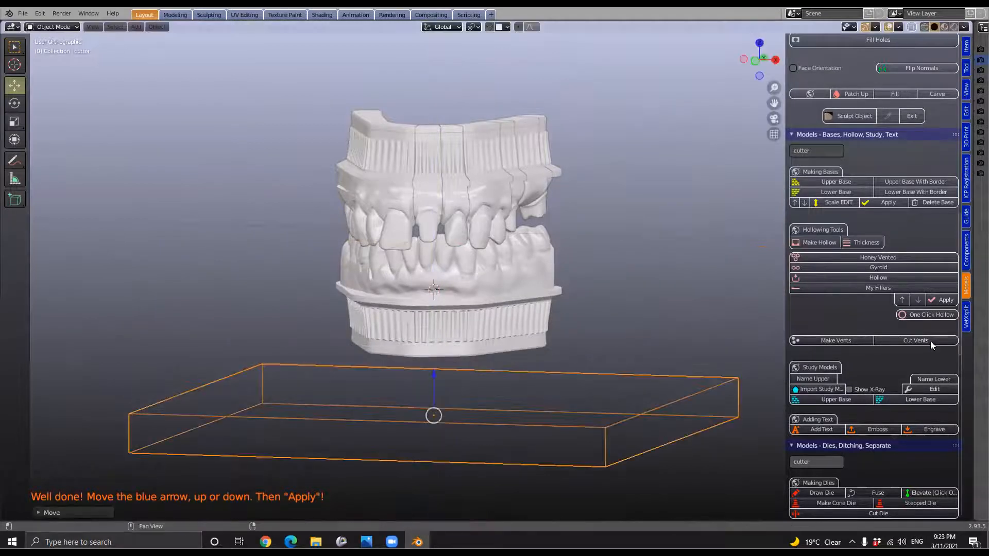
left_click(946, 301)
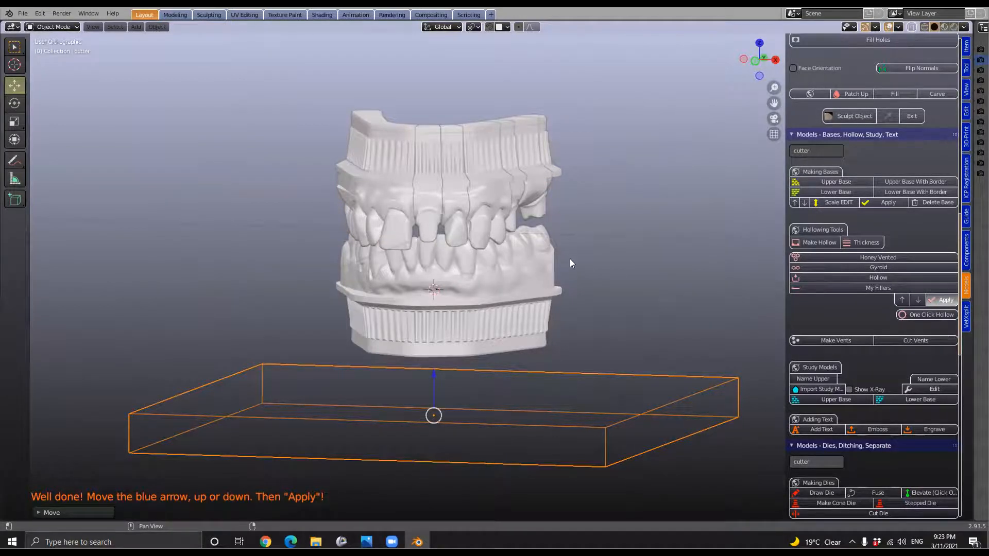
Clip the view to a region of the hollowed lower model to inspect its interior, and clear the clipping
middle_click_drag(551, 254, 481, 250)
key("b")
left_click_drag(500, 369, 488, 400)
middle_click_drag(524, 317, 543, 321)
scroll(566, 325, "up", 3)
scroll(567, 325, "down", 3)
key("alt+b")
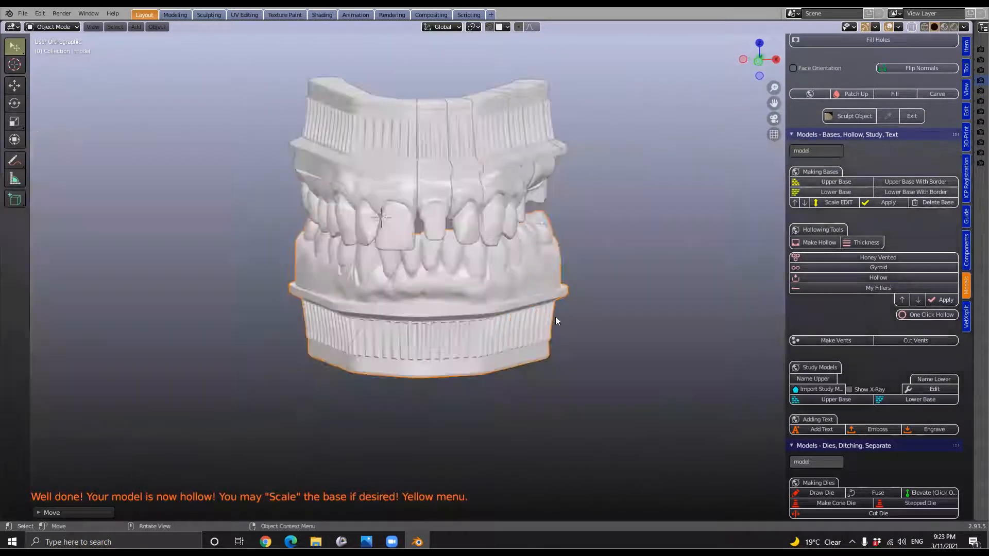
Select all the upper dies together and hide them, leaving only the lower model
left_click(370, 142)
left_click(439, 117, "shift")
left_click(463, 109, "shift")
left_click(510, 102, "shift")
left_click(514, 102, "shift")
left_click(531, 96, "shift")
left_click(549, 86, "shift")
key("h")
Start a vertex cutting line on the hollowed lower model and place it across the arch between the last premolar and first molar
left_click(508, 229)
middle_click_drag(508, 229, 427, 247)
scroll(527, 329, "up", 6)
right_click(423, 250, "shift")
scroll(857, 232, "up", 4)
scroll(856, 231, "up", 8)
left_click(824, 224)
key("g")
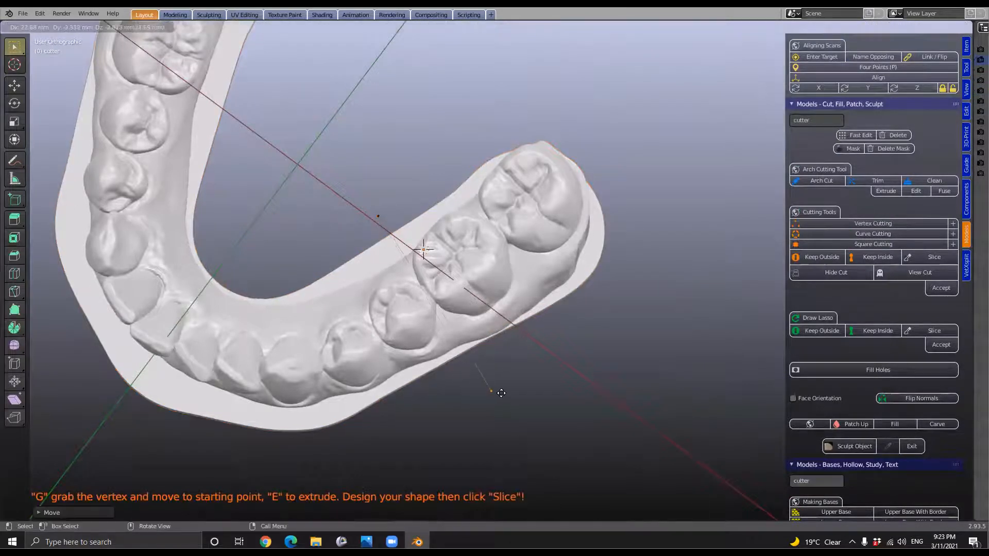
left_click(503, 391)
Duplicate the cutting line to the gap between the two molars and slice the lower model along both lines at 0.1 mm thickness
key("shift+d")
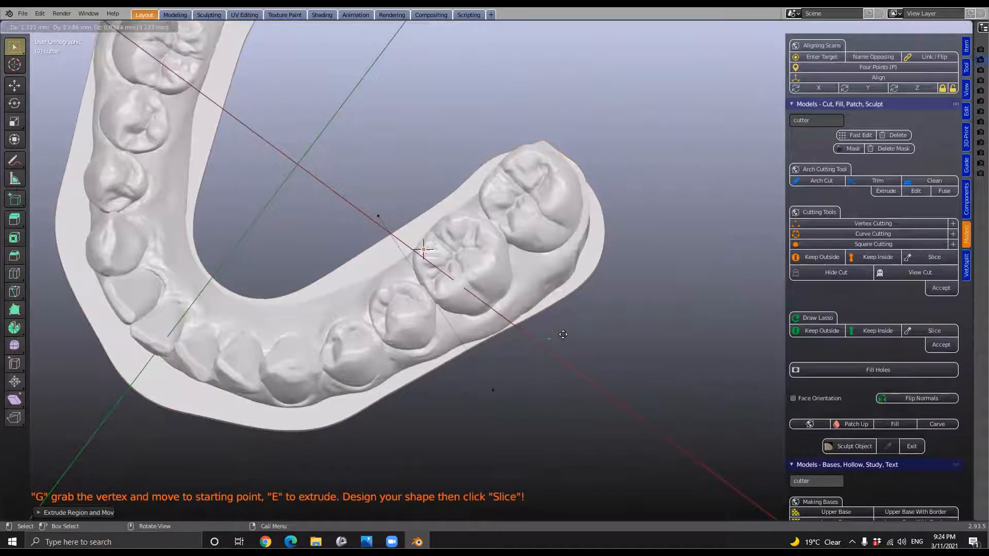
left_click(575, 323)
key("g")
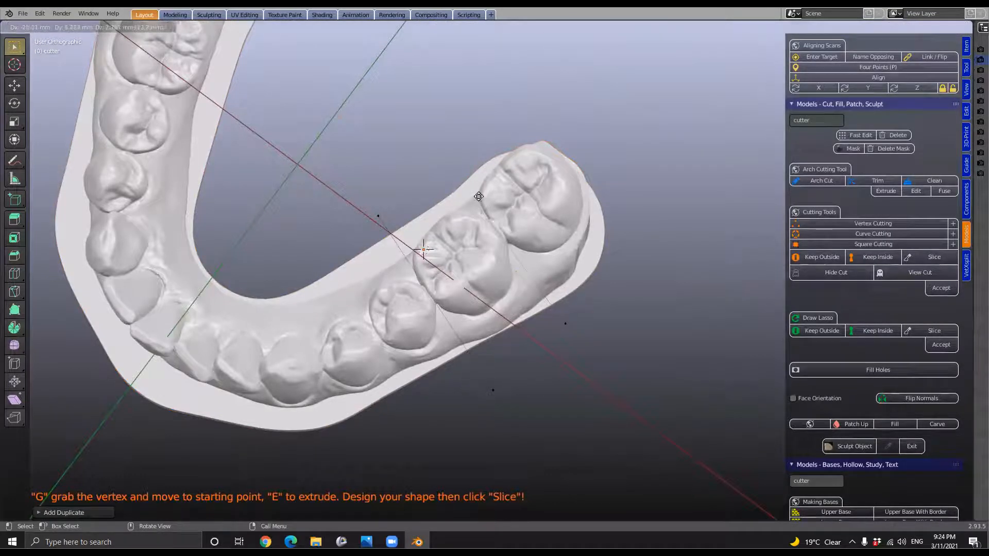
left_click(451, 150)
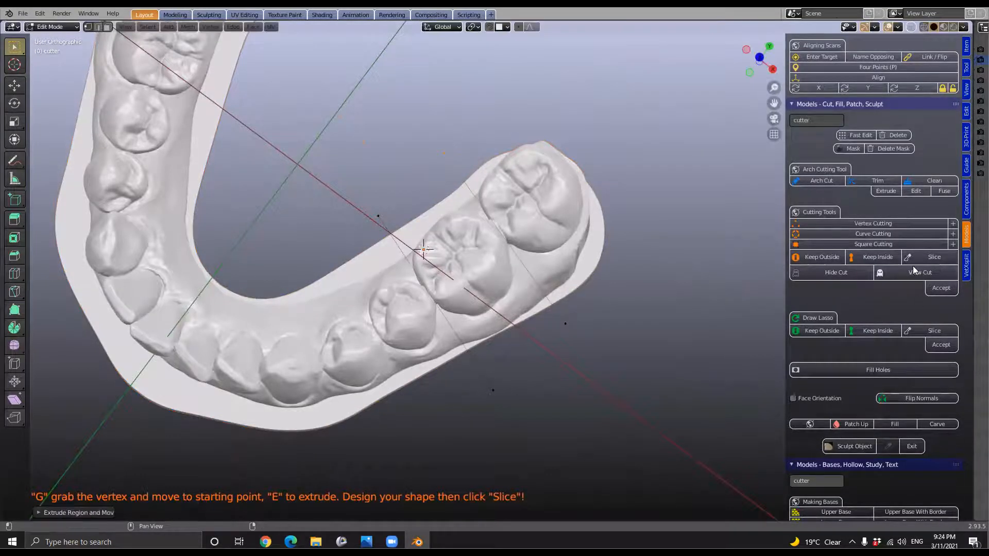
left_click(932, 258)
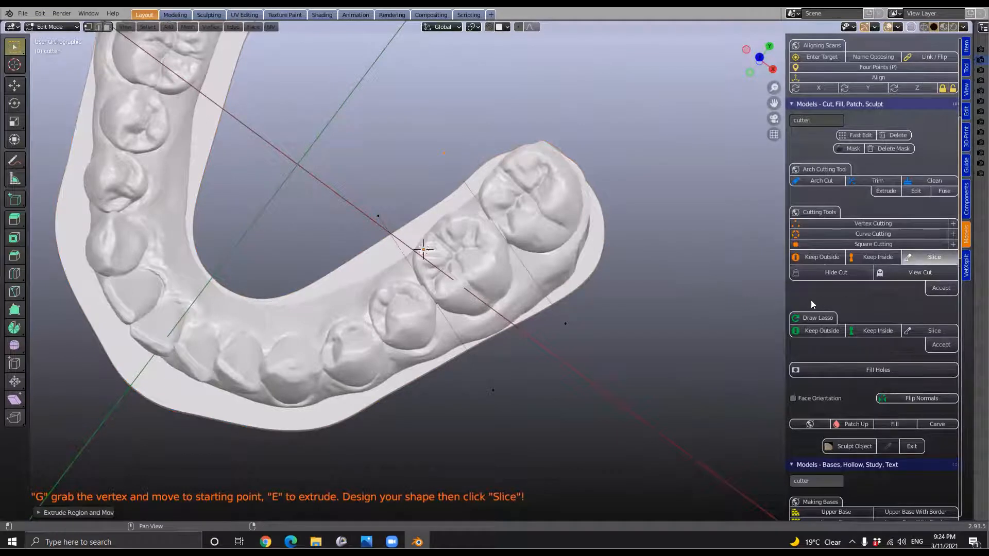
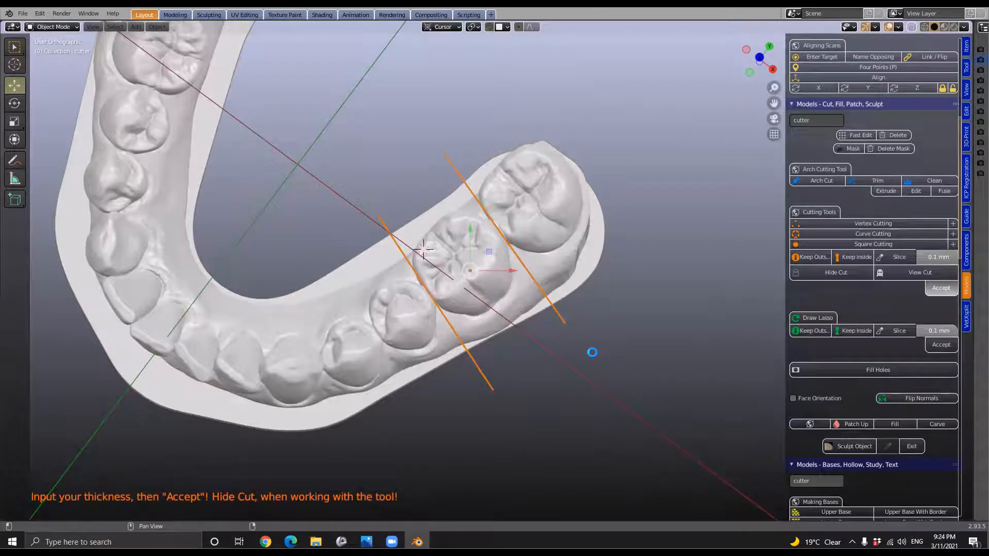
Isolate the lower first molar die and examine its hollow interior and walls from several angles
left_click(490, 326)
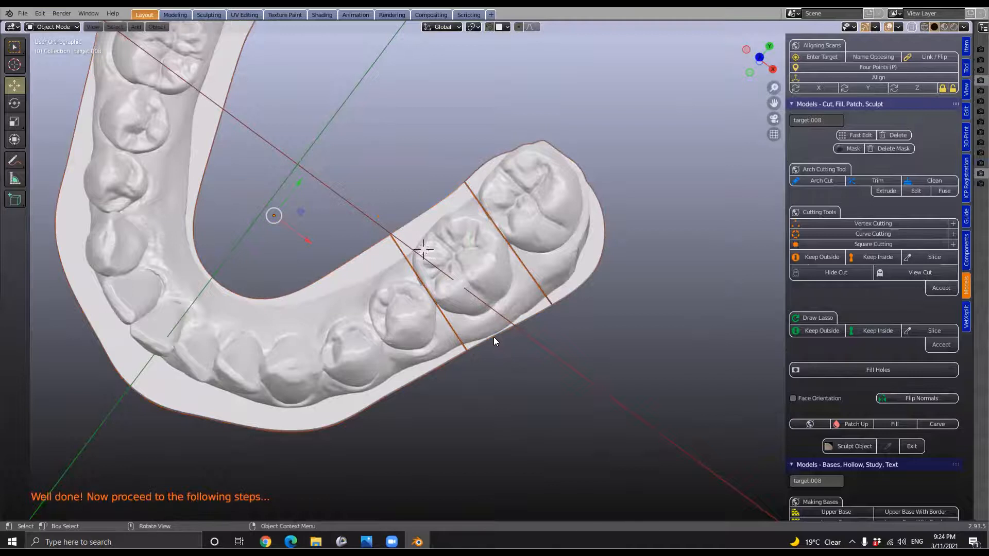
key("shift+h")
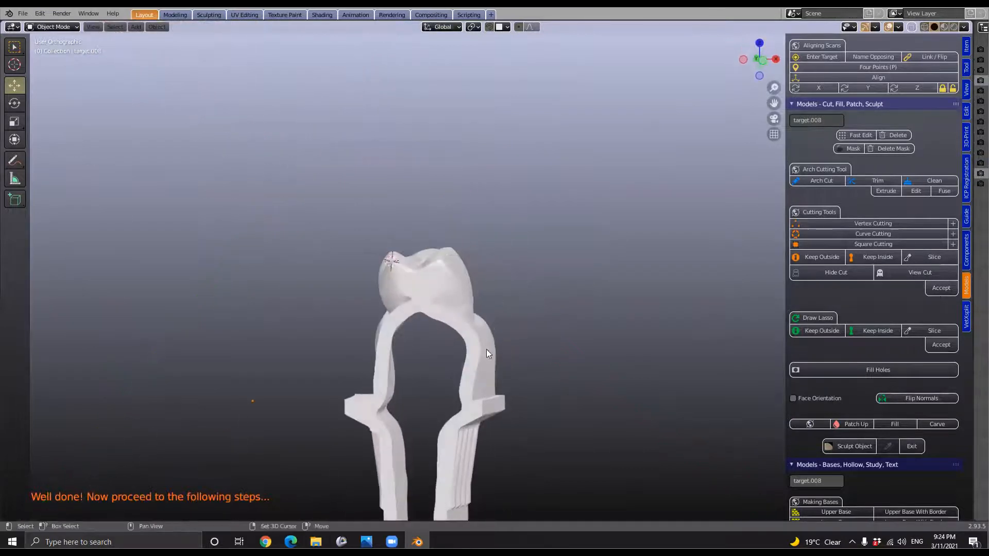
mouse_move(550, 158)
middle_mouse_down()
mouse_move(575, 136)
mouse_move(629, 141)
mouse_move(738, 214)
mouse_move(774, 208)
mouse_move(761, 185)
mouse_move(543, 174)
mouse_move(542, 131)
mouse_move(532, 225)
mouse_move(580, 219)
mouse_move(511, 223)
mouse_move(626, 230)
mouse_move(510, 275)
mouse_move(617, 247)
mouse_move(614, 198)
mouse_move(585, 261)
mouse_move(496, 279)
mouse_move(591, 278)
mouse_move(547, 269)
middle_mouse_up()
scroll(626, 231, "down", 2)
scroll(516, 275, "down", 1)
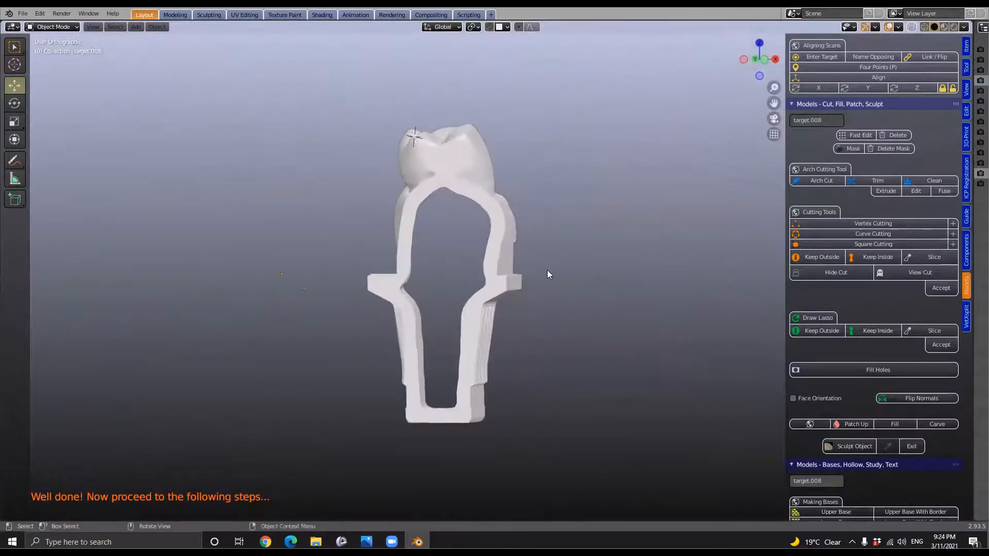
middle_click_drag(465, 311, 434, 336)
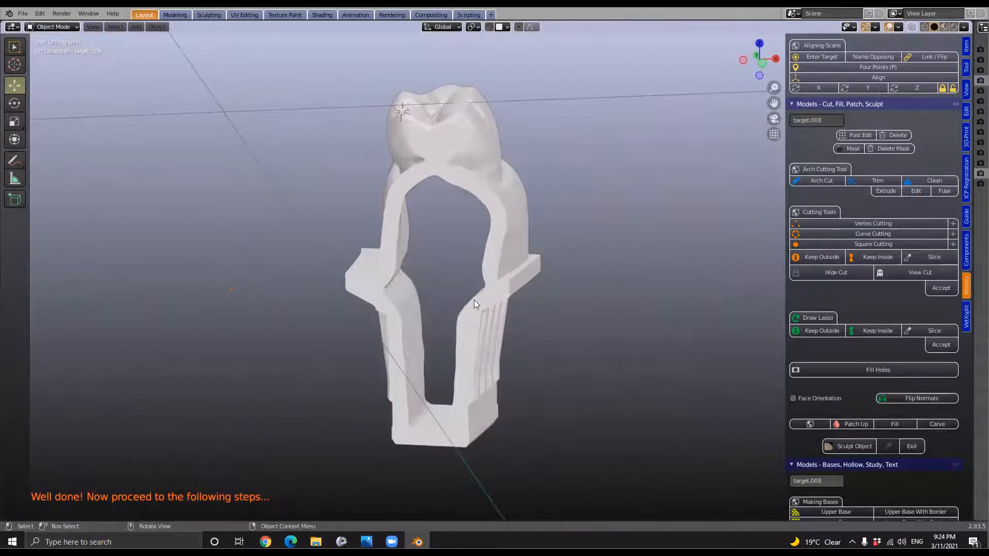
middle_click_drag(479, 300, 510, 311)
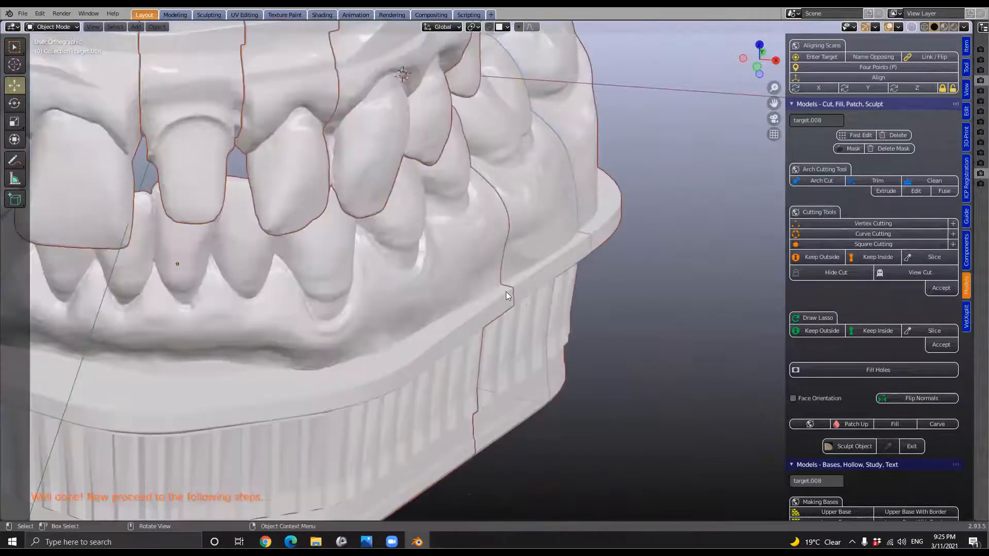
Examine the hollow cut end of the remaining lower model on its own, and show all the upper and lower parts again
middle_click_drag(506, 291, 414, 279)
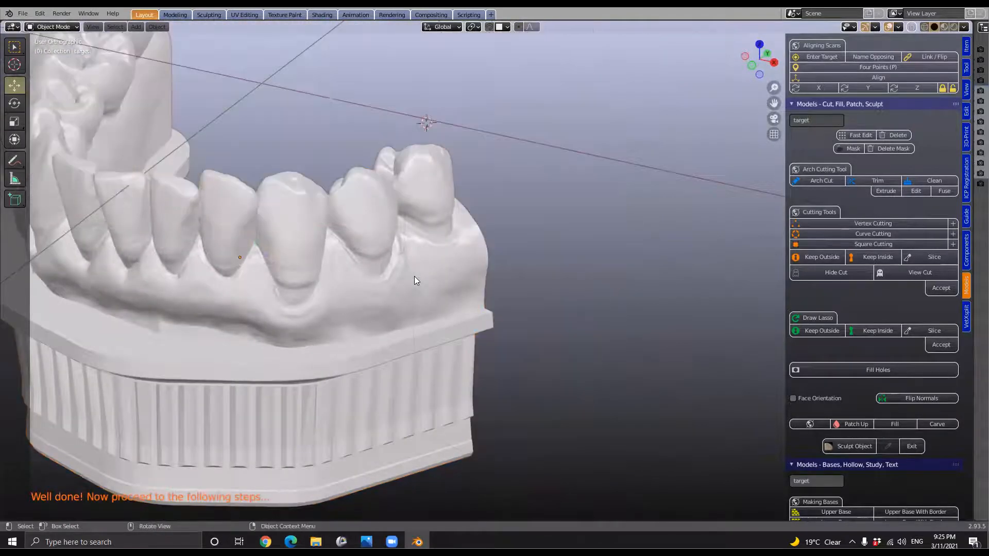
middle_click_drag(414, 276, 271, 264)
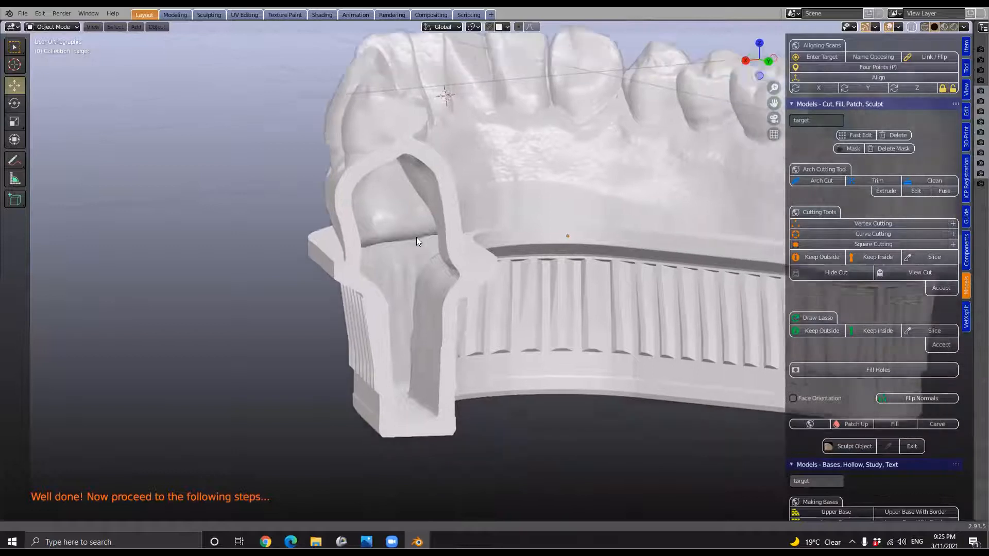
middle_click_drag(416, 236, 433, 248)
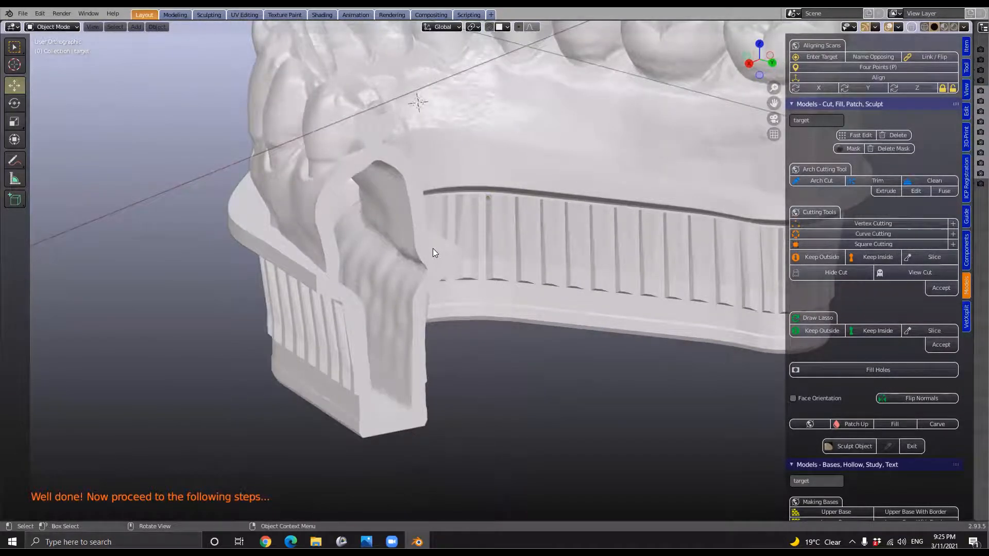
key("alt+h")
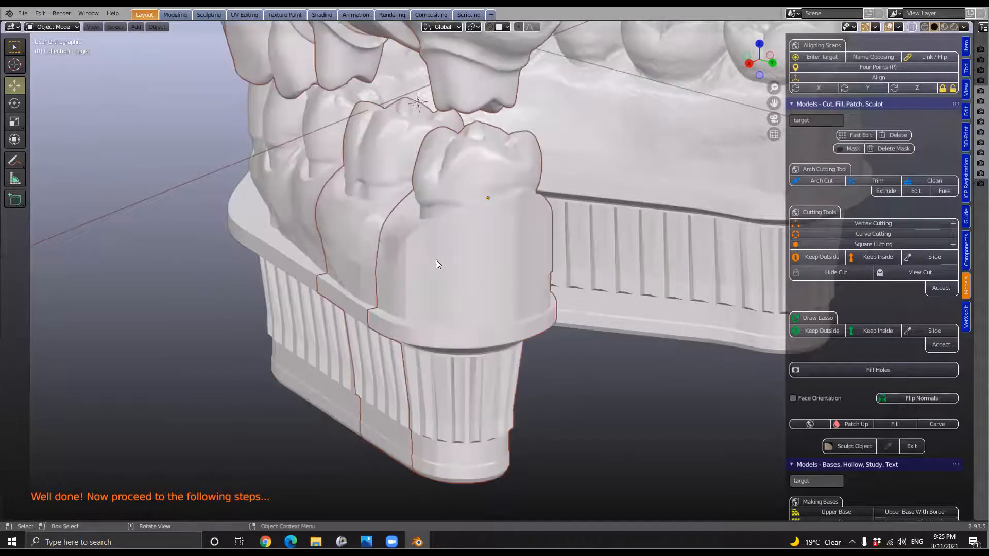
scroll(437, 262, "down", 5)
middle_click_drag(553, 255, 538, 267)
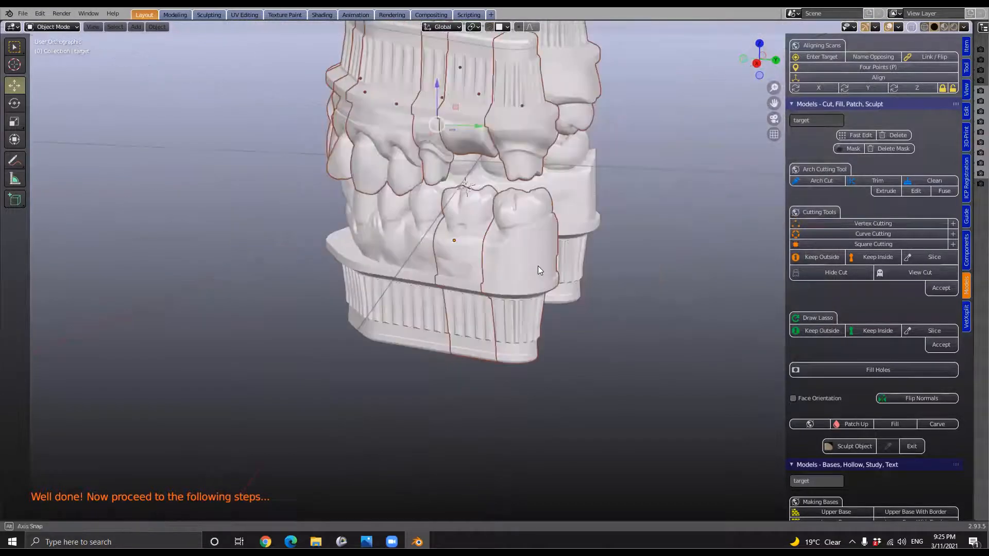
middle_click_drag(541, 300, 430, 251)
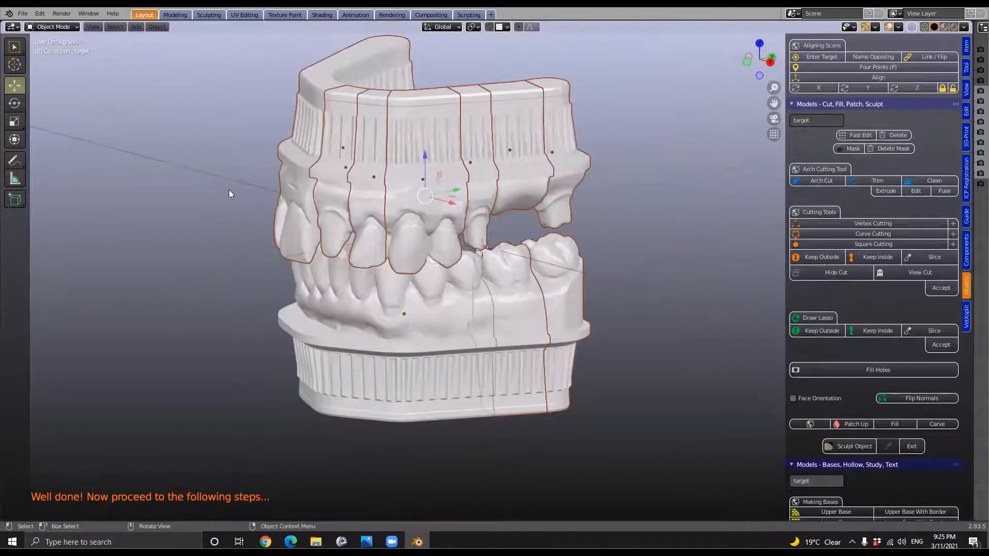
Open Inlays.blend without saving the changes to BRIDGE.blend
left_click(22, 14)
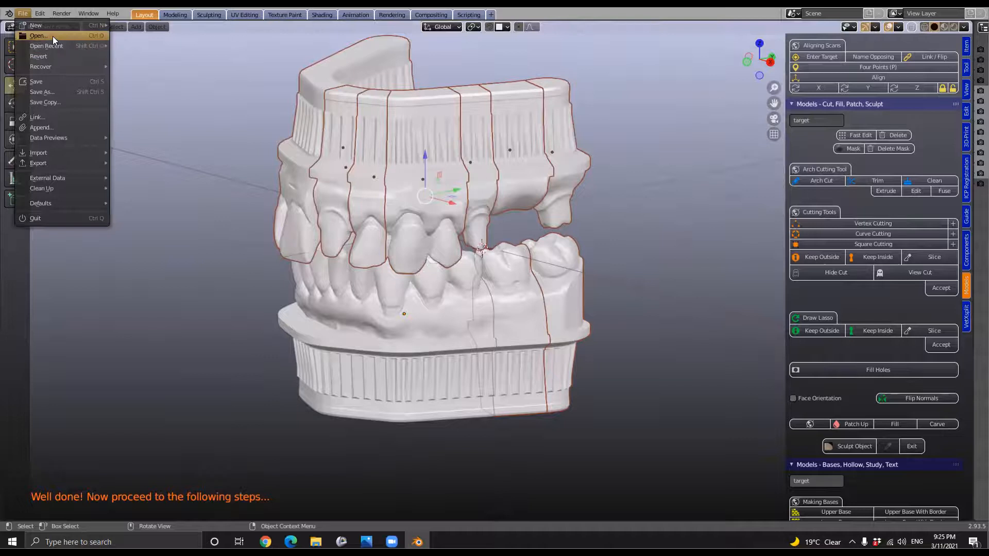
left_click(52, 35)
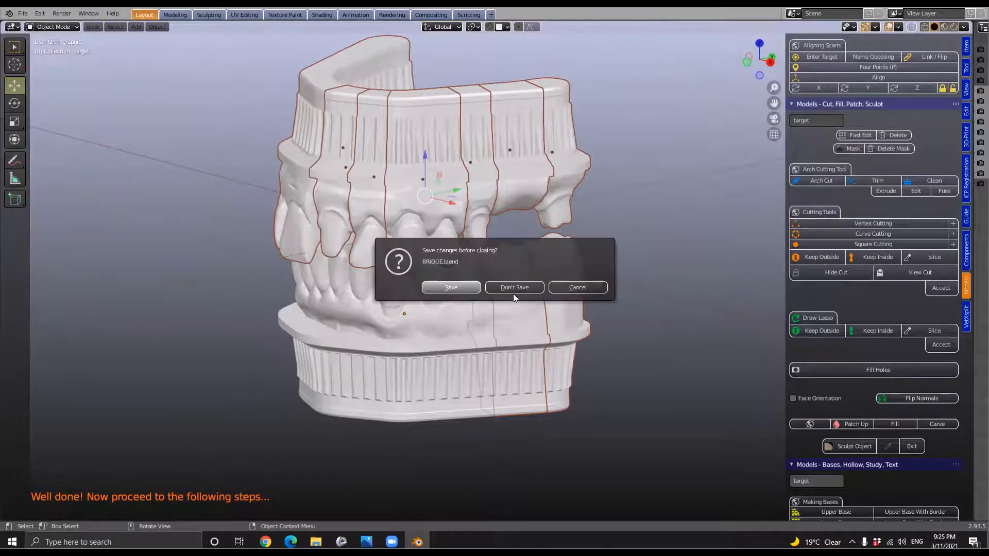
left_click(515, 286)
left_click(387, 165)
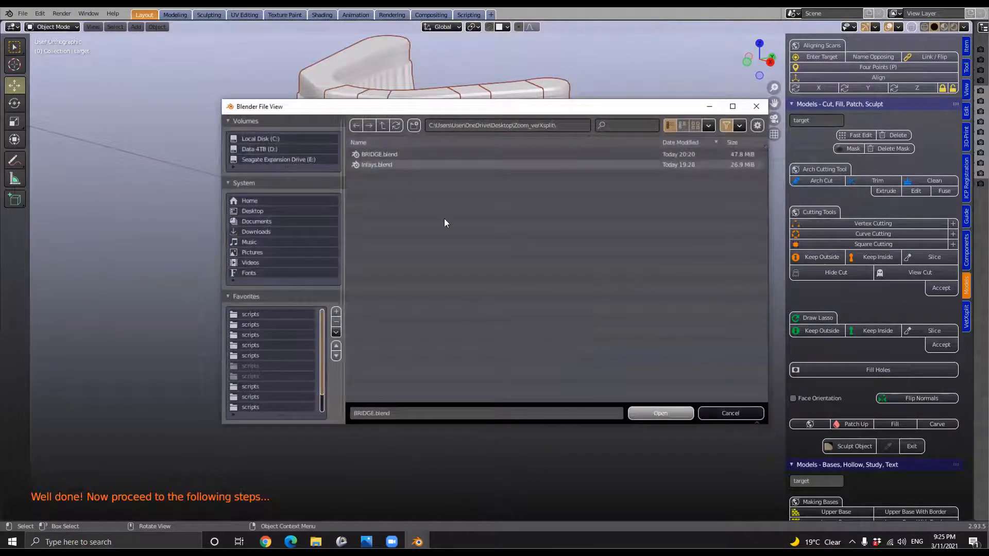
key("Return")
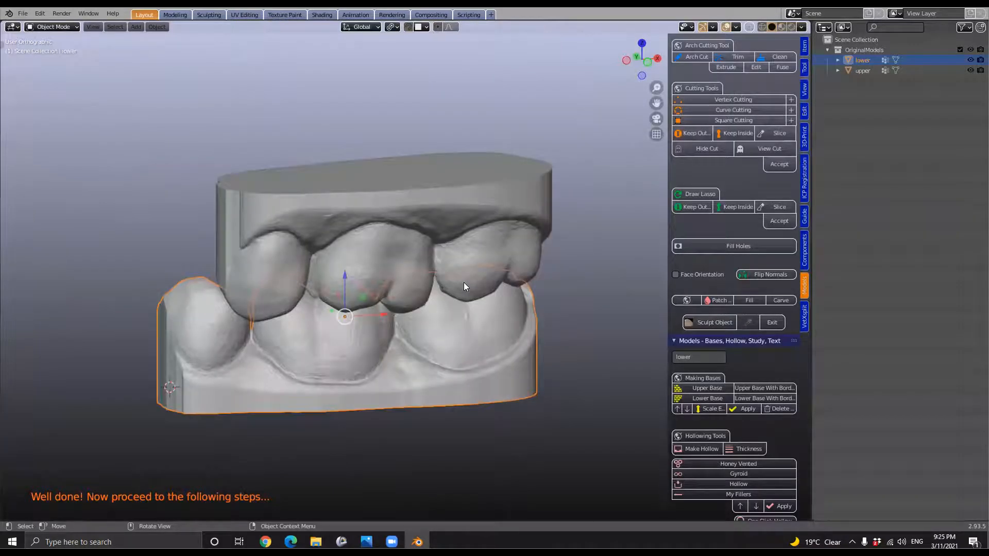
Hide the upper partial model to inspect the lower one, and show it again with a wider viewport
left_click(433, 229)
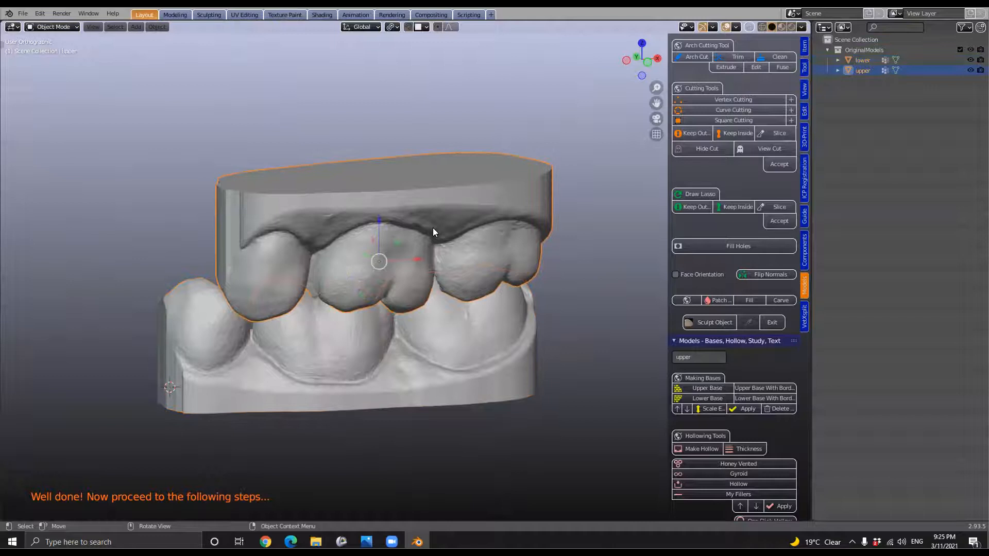
key("h")
middle_click_drag(430, 256, 418, 273)
key("alt+h")
left_click_drag(809, 156, 876, 143)
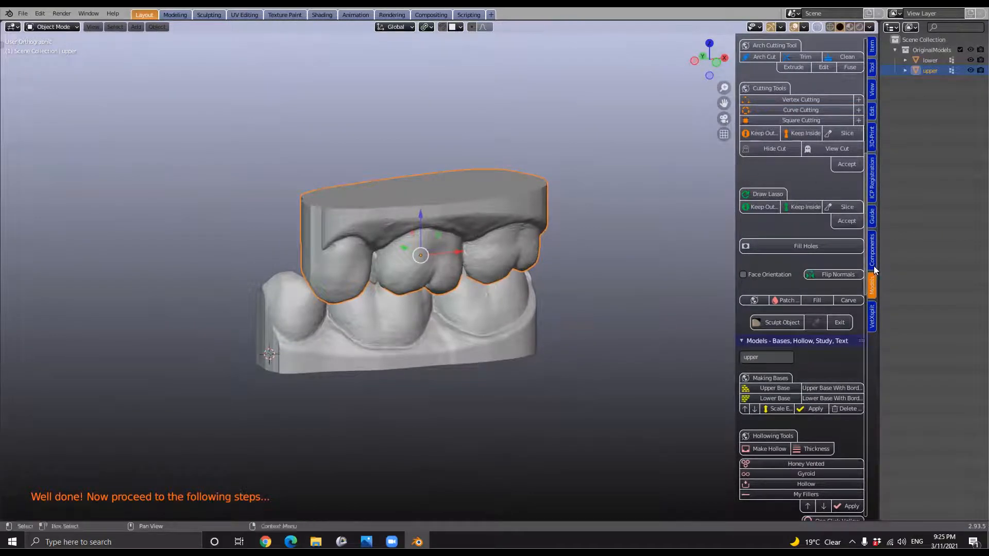
Select the lower and upper partial models together and move them into the VertXsplit model collection
left_click(472, 328)
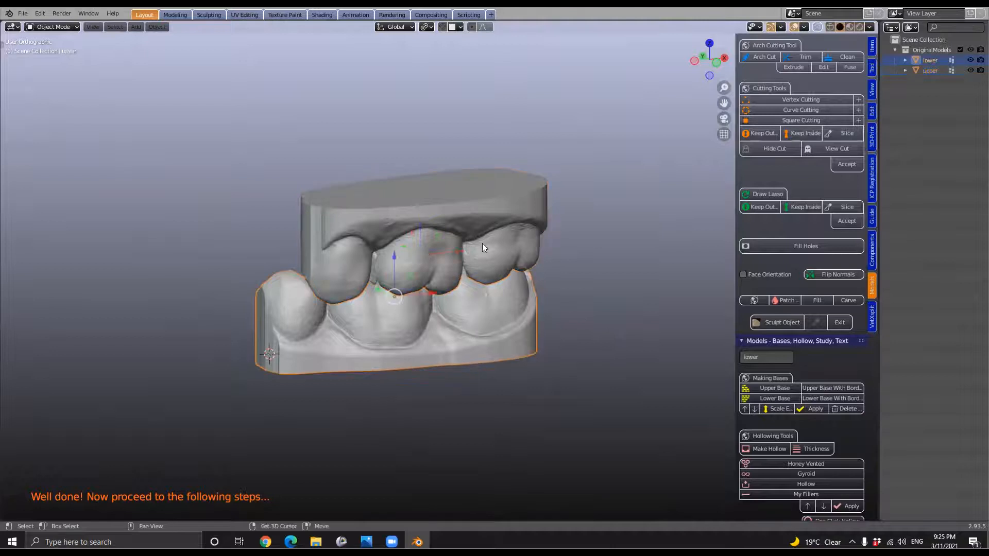
left_click(507, 250, "shift")
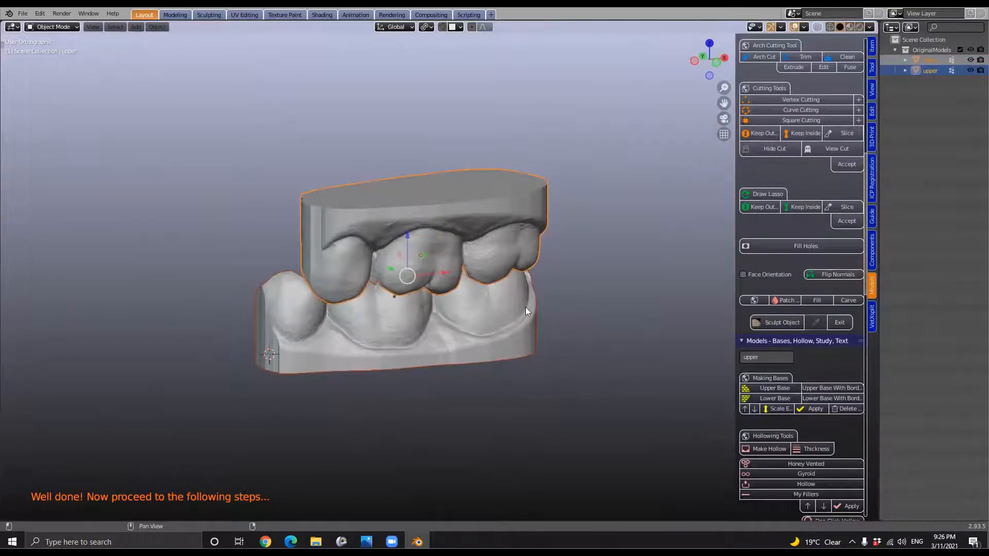
scroll(567, 303, "down", 2)
left_click(872, 316)
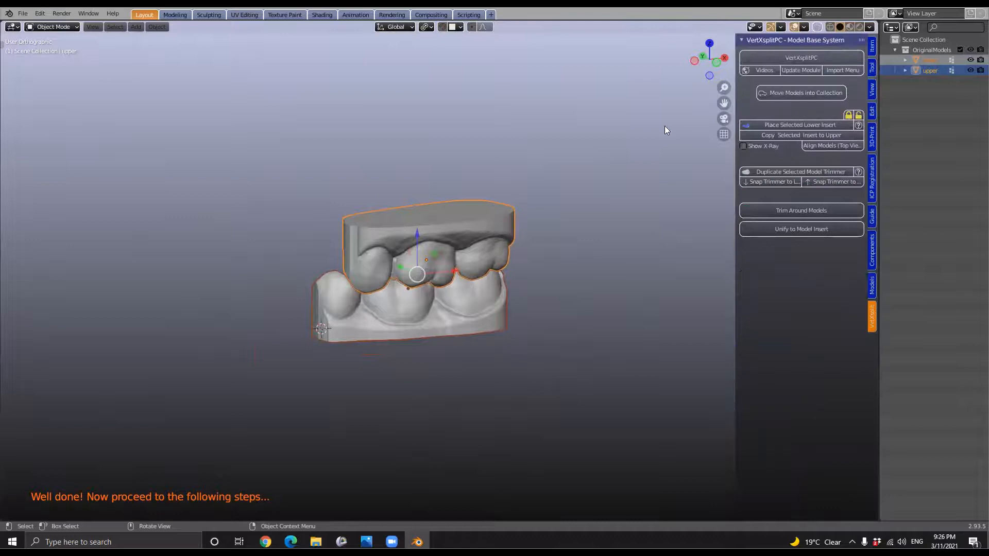
left_click(789, 93)
Append the "A insert" component from the VertXsplit components library to the scene
middle_click_drag(489, 263, 520, 253)
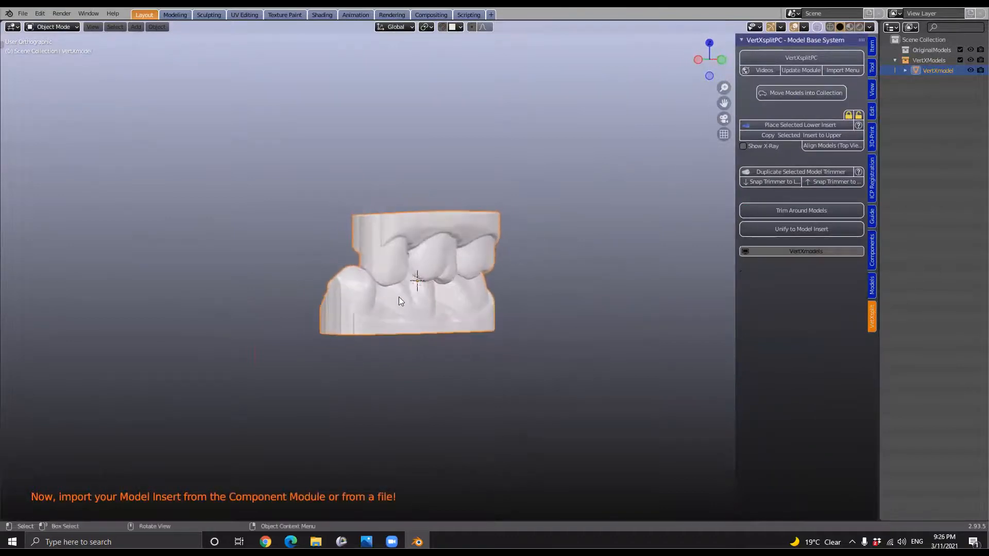
scroll(402, 296, "up", 4)
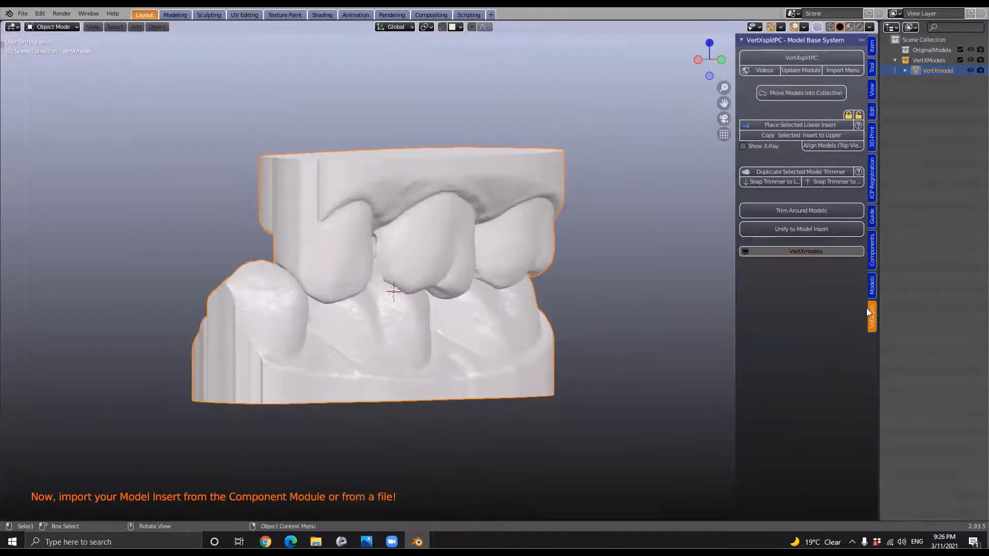
left_click(871, 249)
left_click(817, 159)
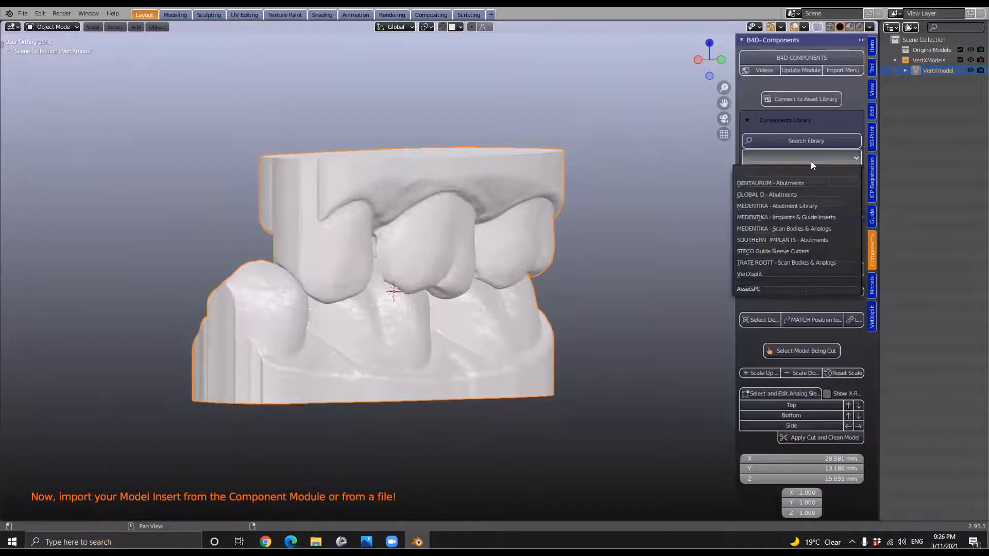
left_click(762, 272)
left_click(795, 219)
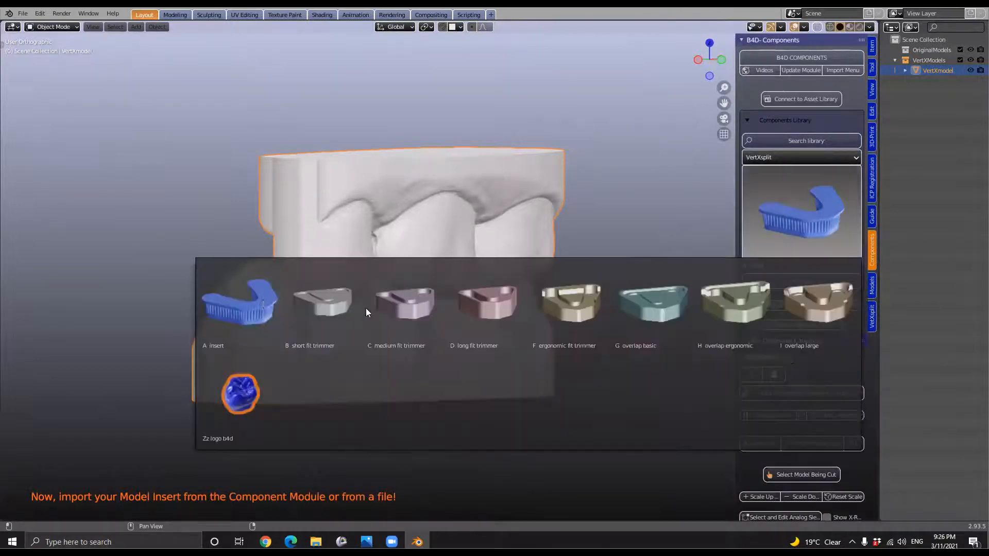
left_click(245, 299)
left_click(793, 282)
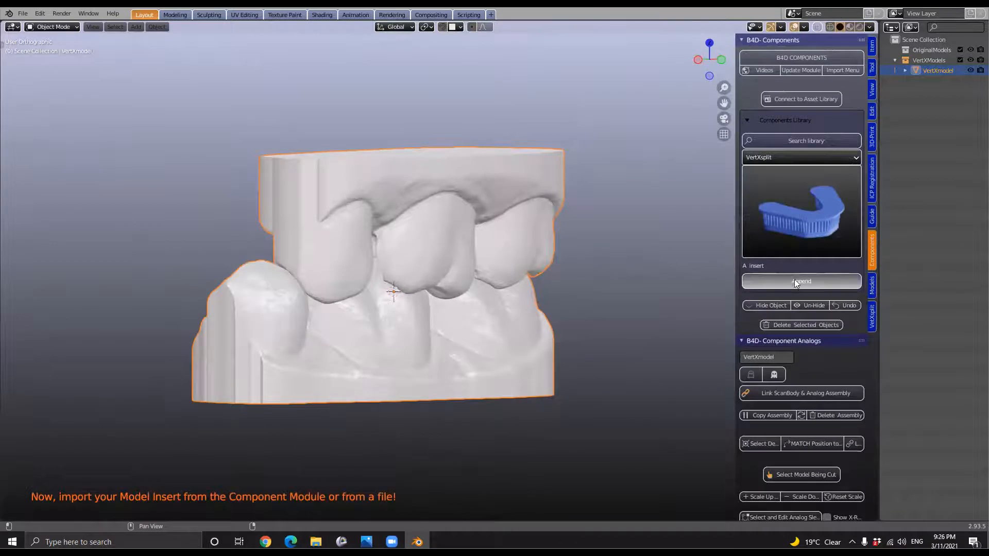
scroll(515, 294, "down", 3)
Place the appended insert as the lower insert beneath the partial models
left_click(581, 323)
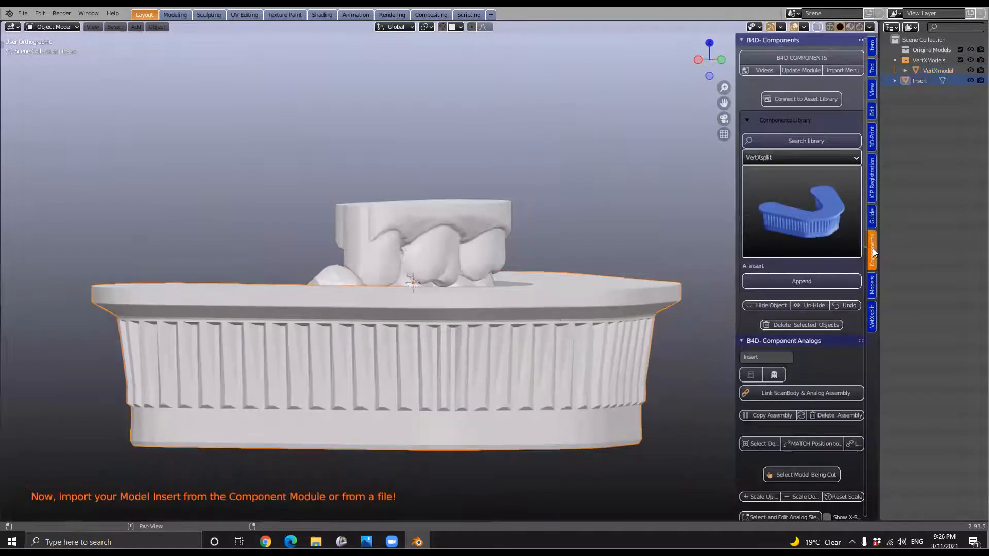
left_click(871, 306)
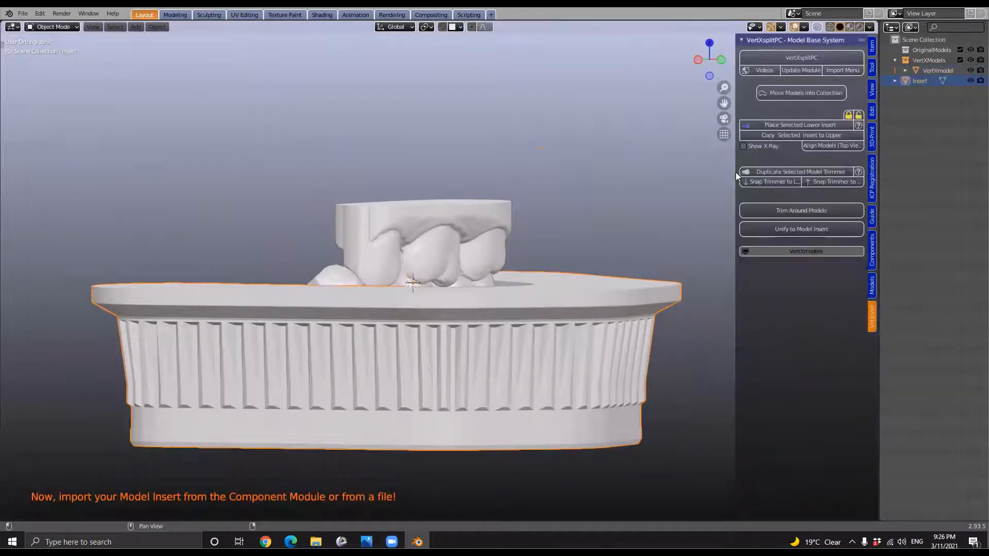
left_click(778, 125)
scroll(650, 240, "down", 2)
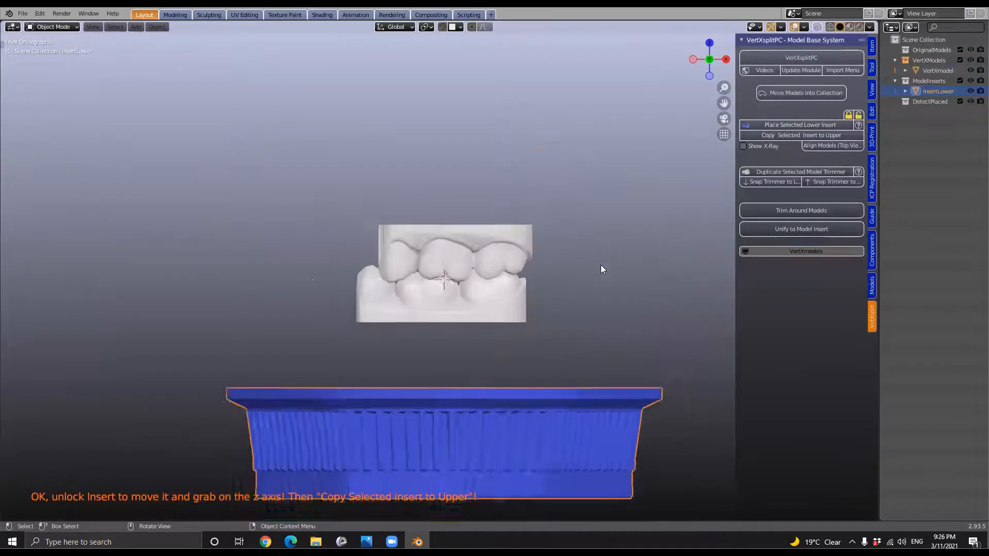
middle_click_drag(558, 301, 527, 222, "shift")
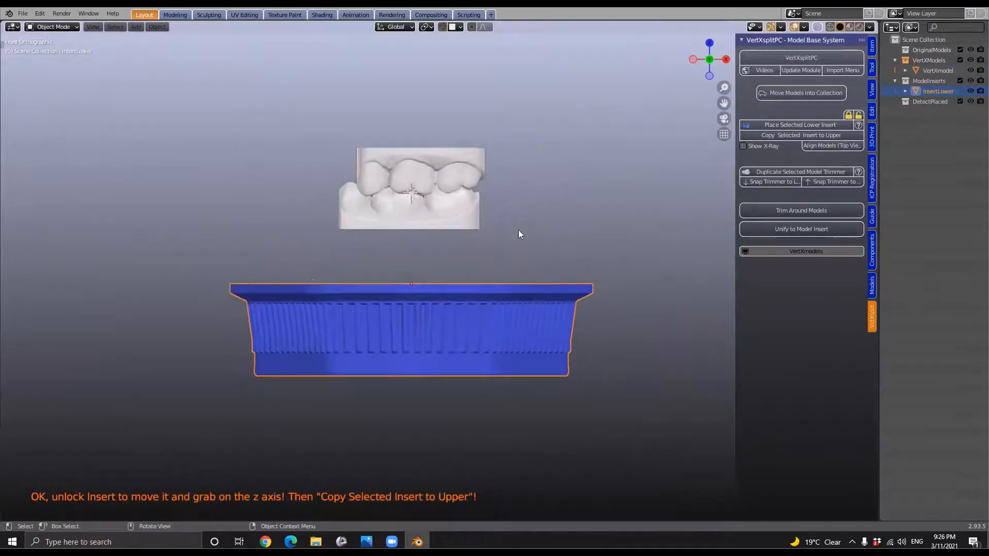
Unlock the lower insert and raise it along the Z axis to meet the base of the lower partial model
scroll(516, 233, "up", 2)
left_click(858, 115)
left_click_drag(400, 254, 700, 158)
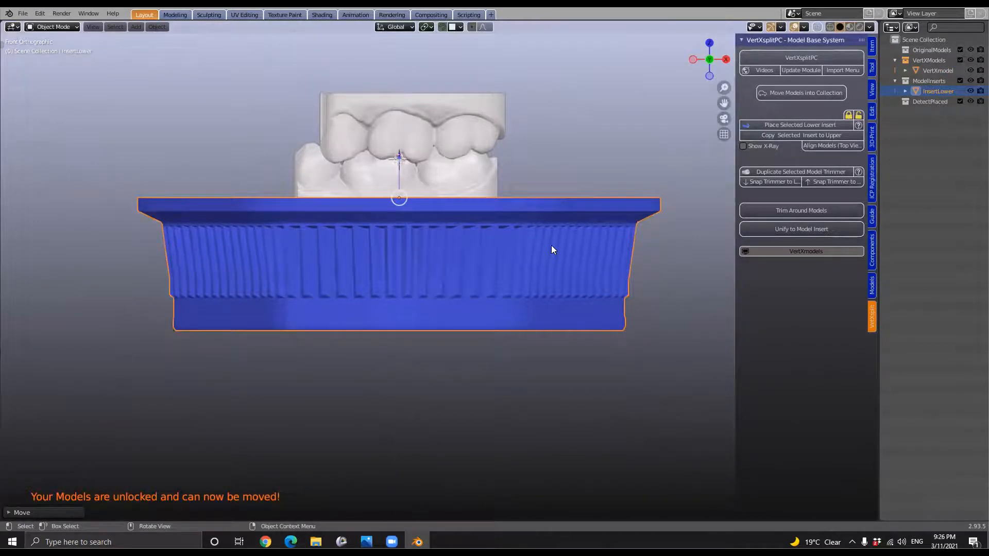
middle_click_drag(552, 243, 569, 318, "shift")
Copy the lower insert to the upper side, unlock it and raise it about 3.5 mm along Z to the upper model's base
left_click(777, 136)
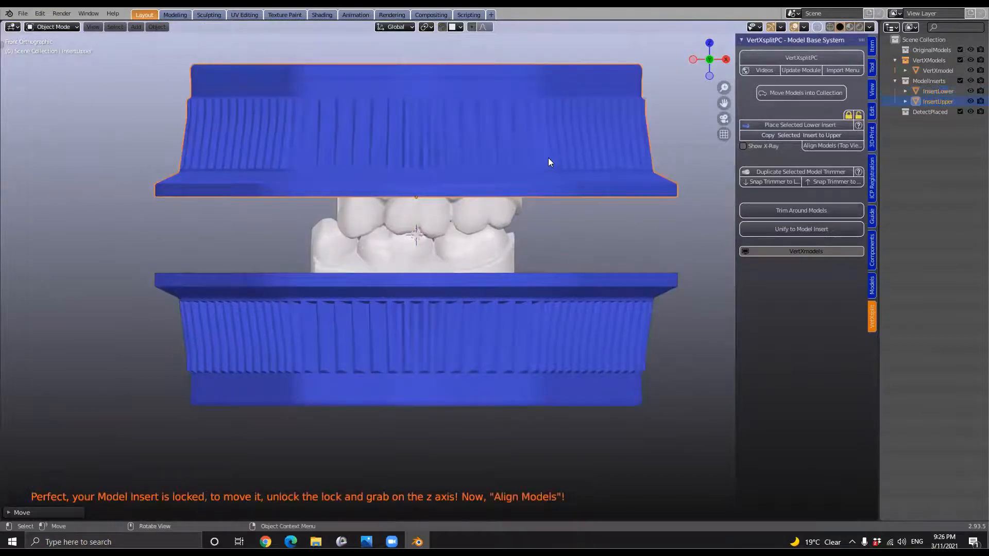
left_click(858, 116)
key("g")
key("z")
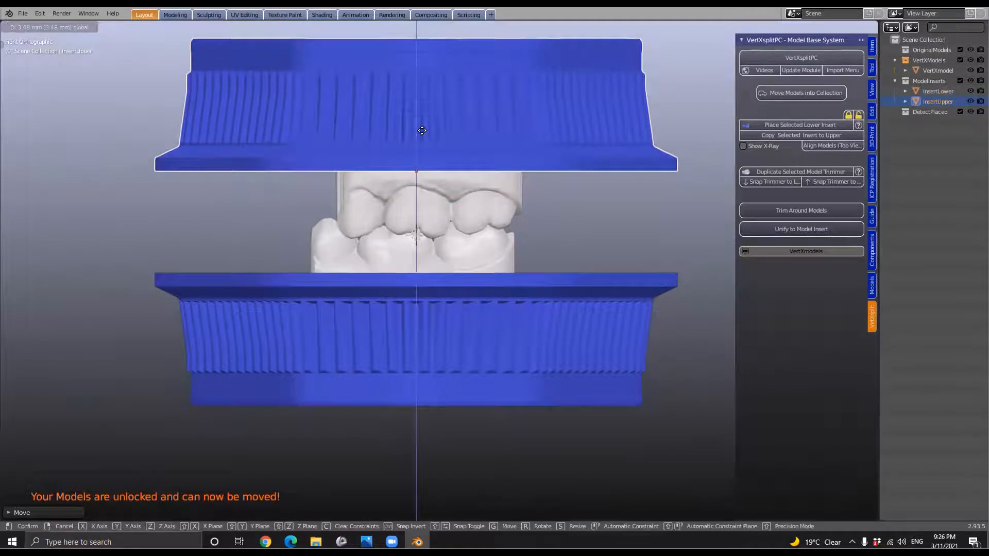
left_click(422, 131)
left_click(478, 278)
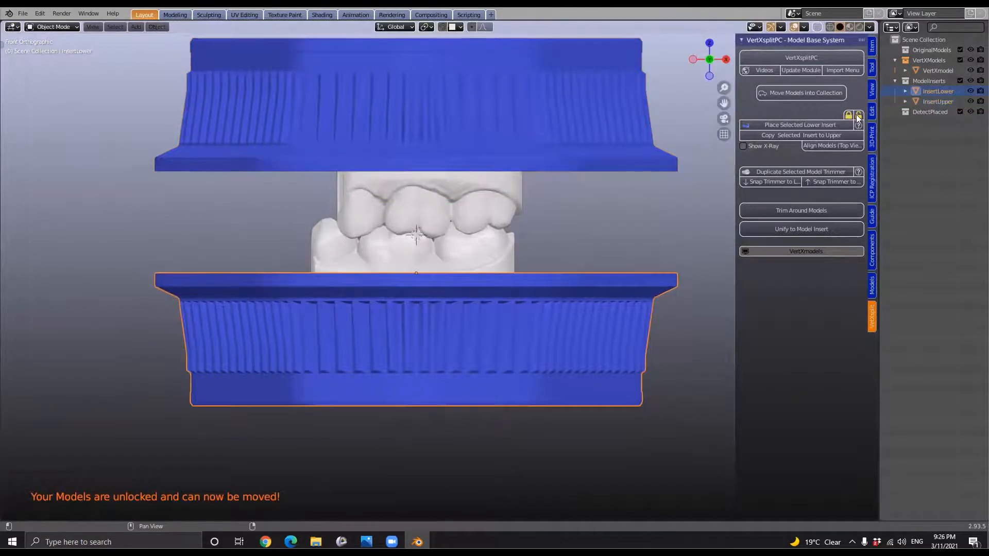
left_click_drag(416, 238, 417, 241)
Start aligning the models in top view, then move and rotate the partial models over one arm of the inserts
left_click(816, 145)
left_click_drag(447, 326, 624, 324)
key("r")
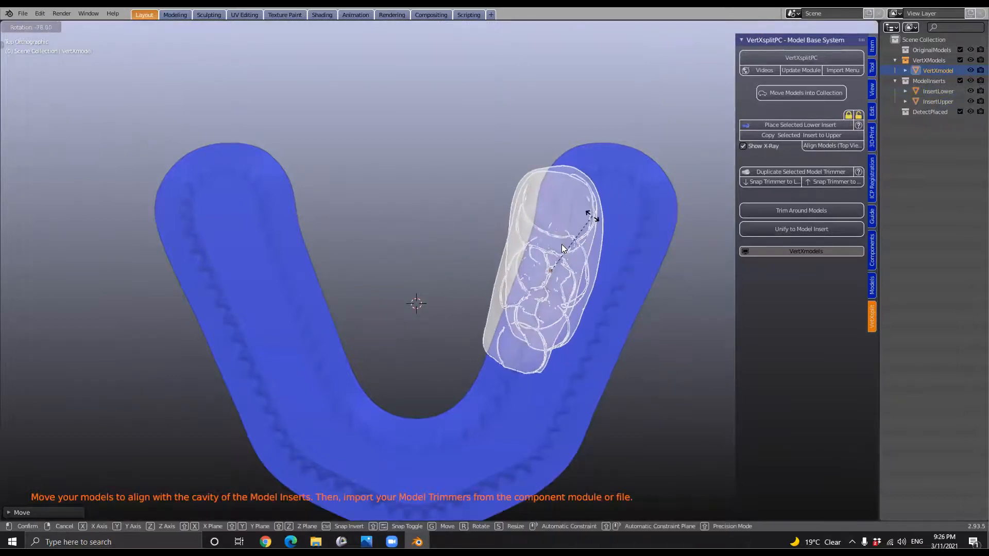
left_click(562, 245)
key("g")
left_click(602, 254)
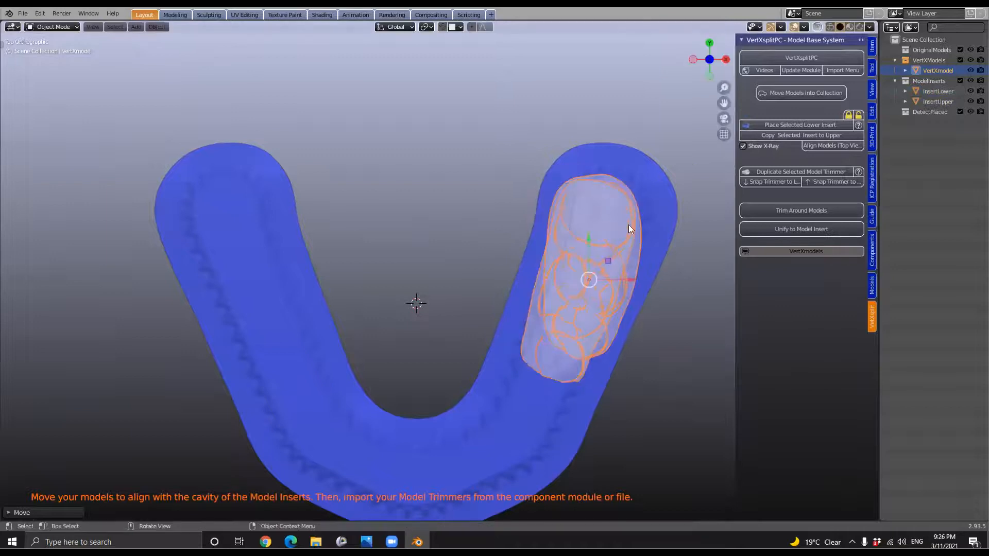
Fine-tune the partial models' rotation and position within the insert arm, then turn off X-ray and check the alignment from the side
key("r")
left_click(657, 234)
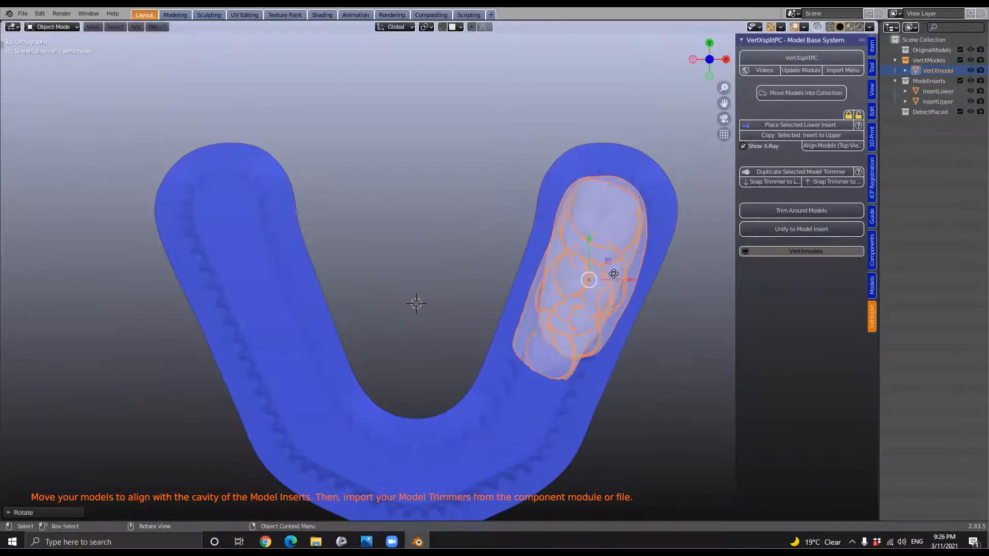
key("g")
left_click(609, 287)
scroll(701, 197, "down", 2)
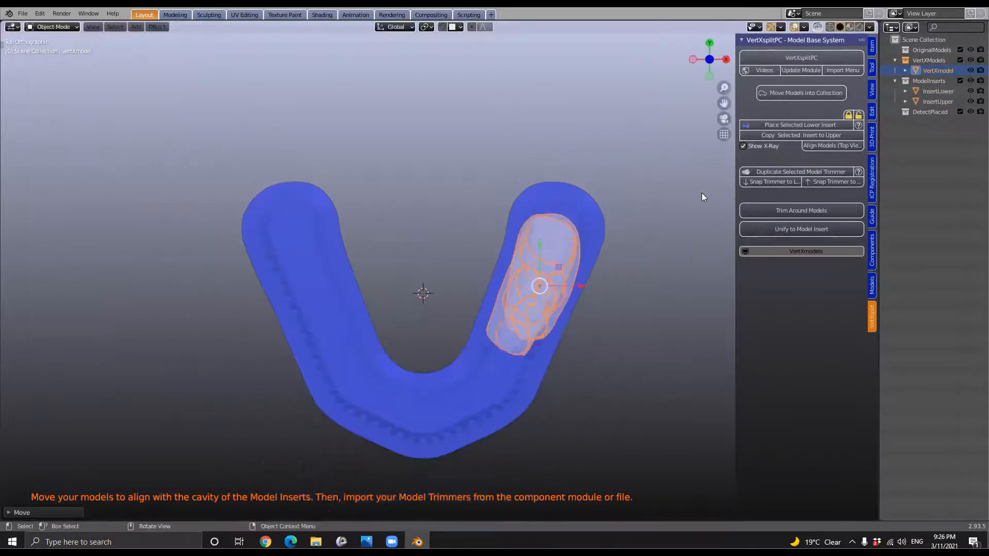
left_click(742, 146)
middle_click_drag(634, 292, 571, 291)
scroll(572, 289, "up", 2)
middle_click_drag(502, 282, 456, 293, "shift")
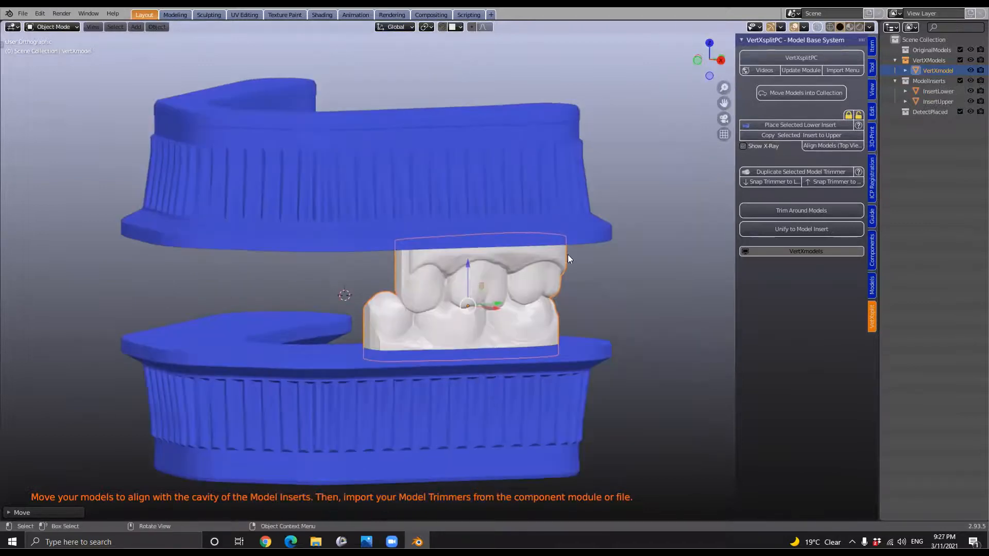
Append the "B short fit trimmer" component from the VertXsplit components library
left_click(872, 245)
left_click(799, 199)
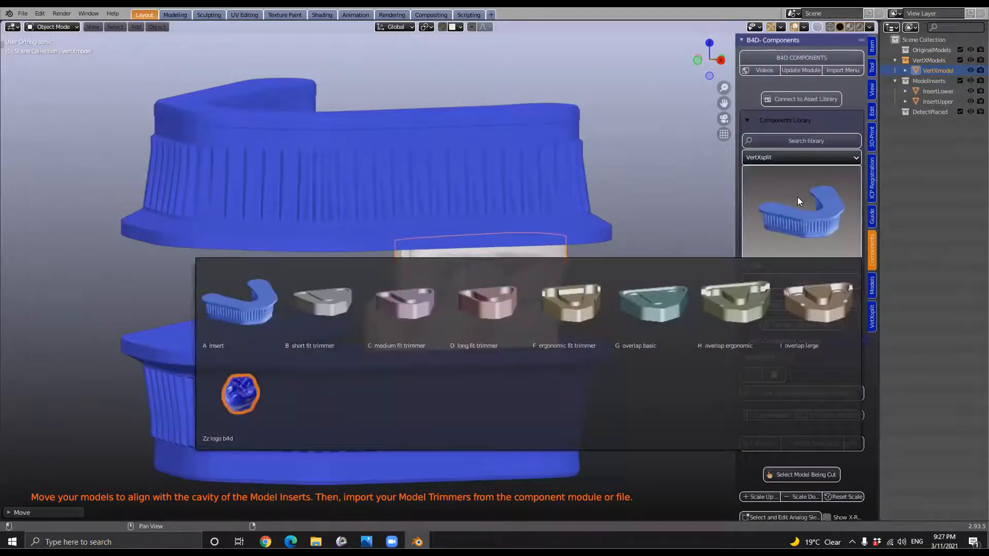
left_click(335, 300)
left_click(789, 282)
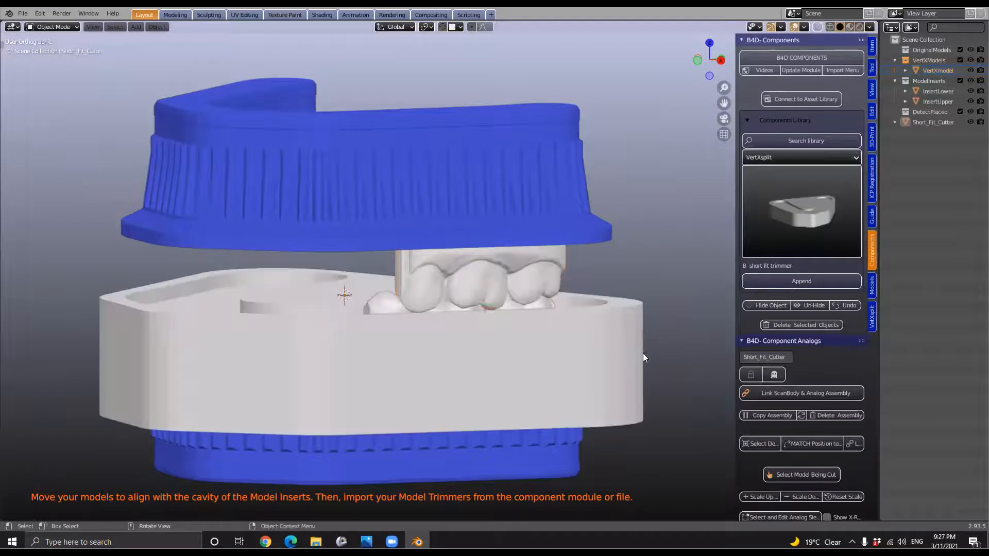
Duplicate the short fit trimmer and snap one copy to the upper insert and the other to the lower insert
left_click(605, 361)
scroll(604, 361, "down", 1)
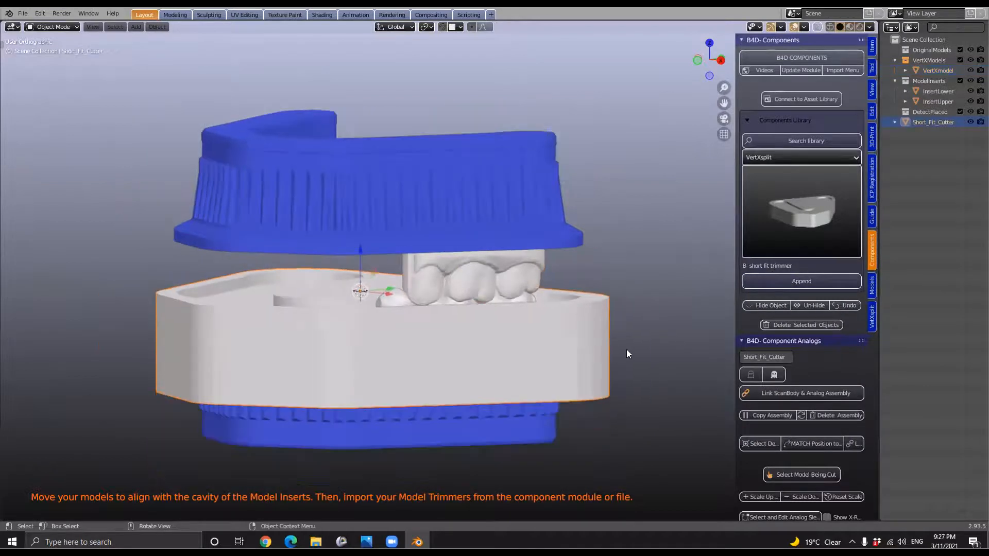
left_click(873, 310)
left_click(759, 172)
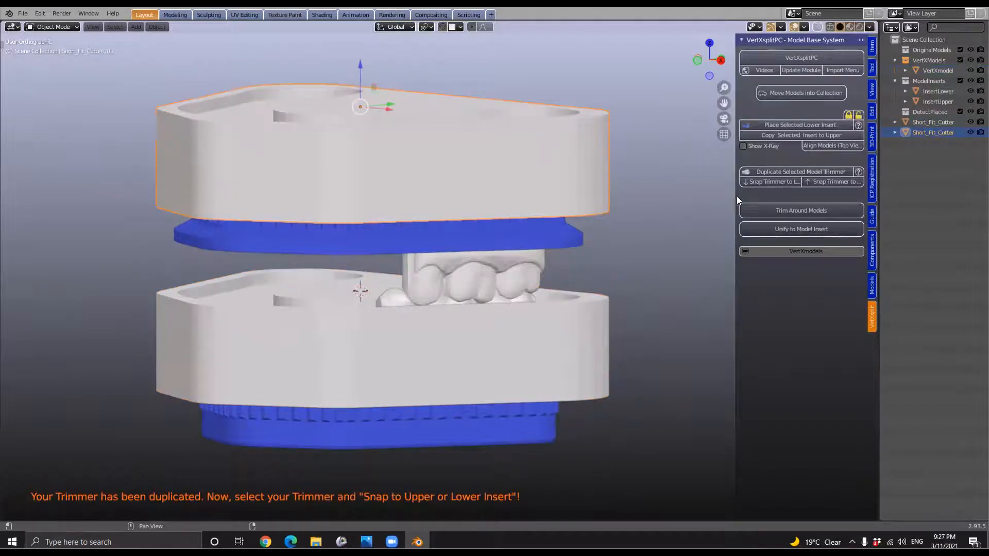
left_click_drag(735, 197, 650, 196)
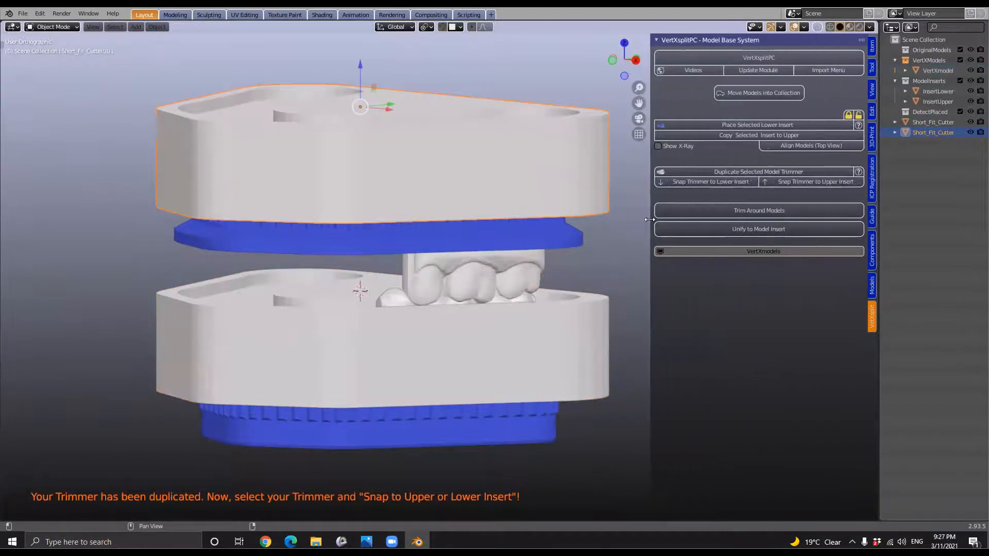
left_click(801, 183)
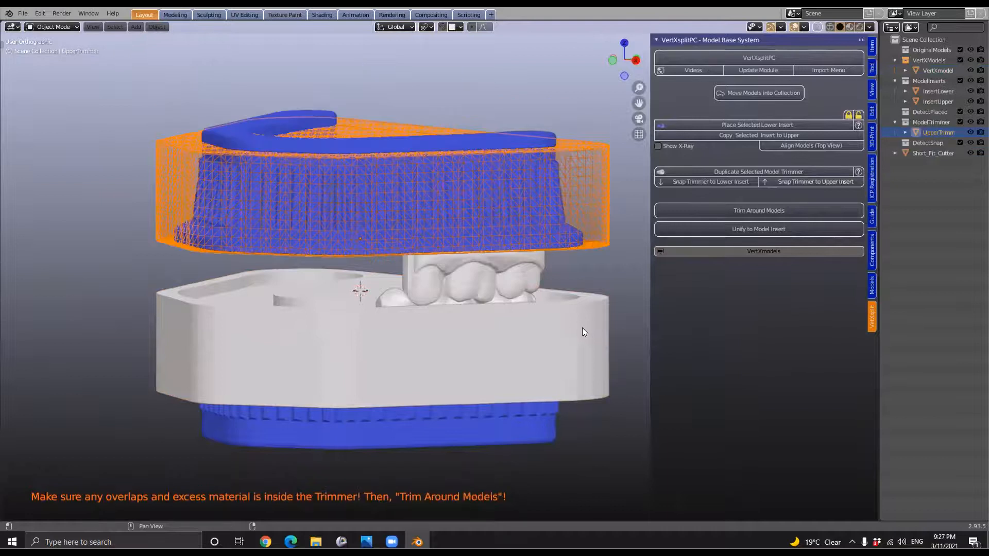
left_click(712, 182)
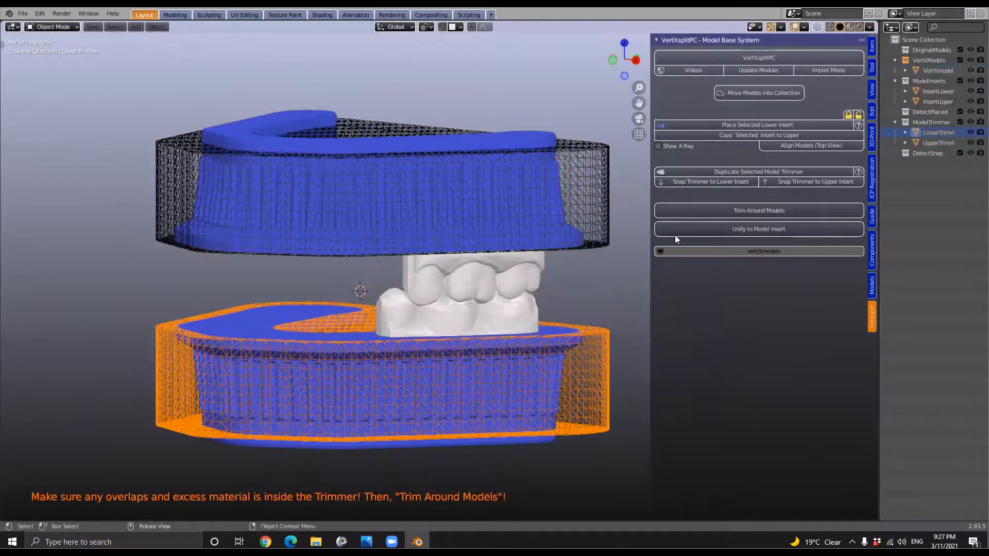
Trim around the partial models and unify them to the model inserts
left_click(733, 211)
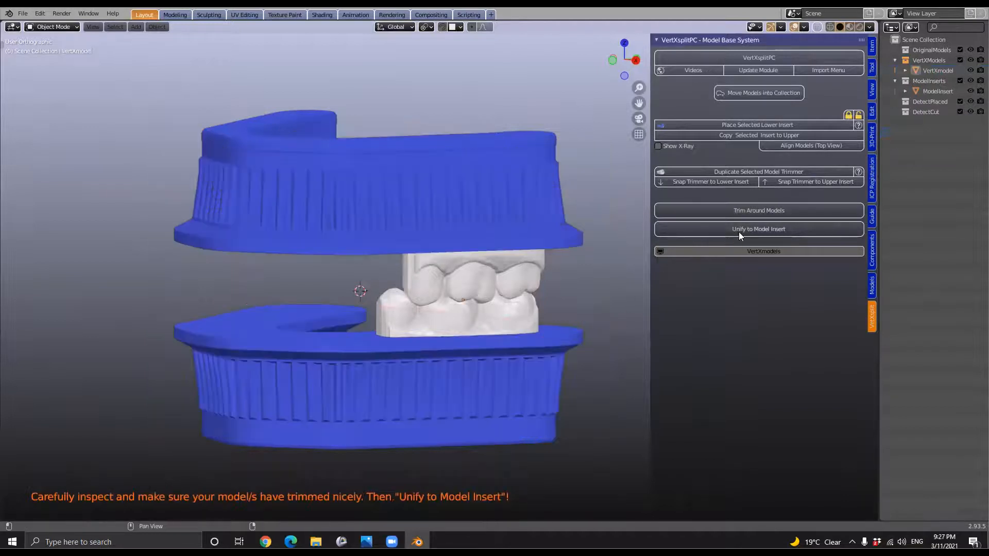
left_click(739, 230)
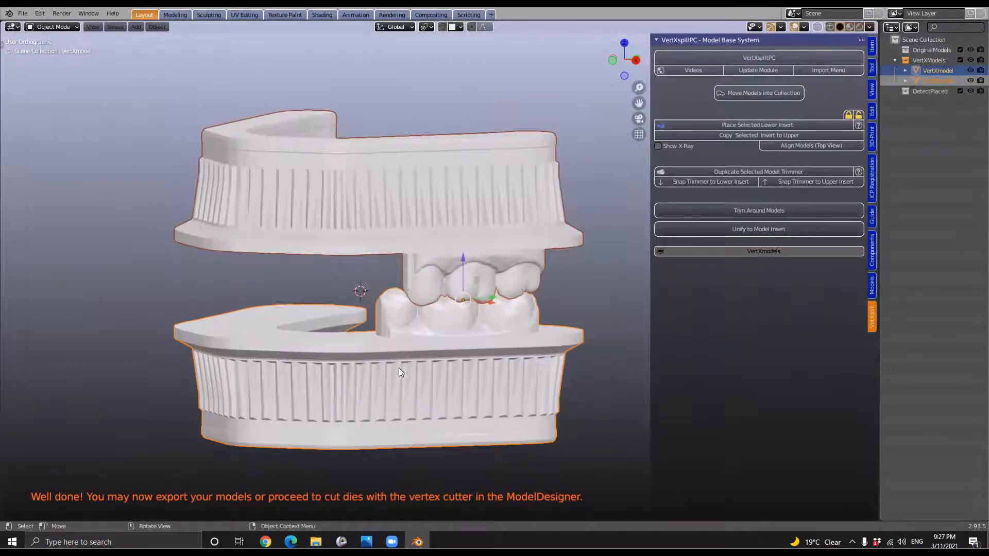
Isolate the unified upper model and orient the view to face its teeth from below
left_click(406, 209)
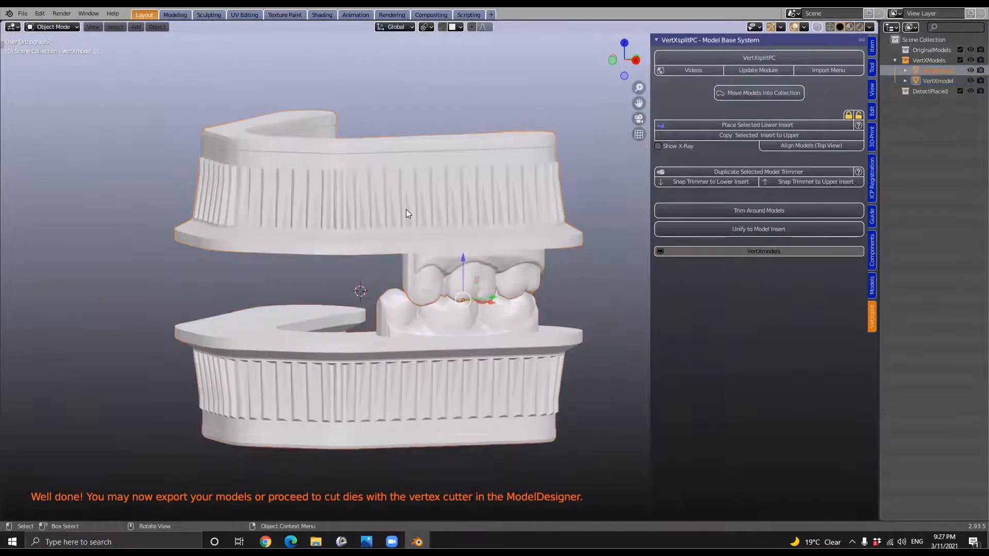
key("shift+h")
middle_click_drag(507, 165, 459, 156)
middle_click_drag(449, 256, 402, 206, "shift")
key("grave")
key("grave")
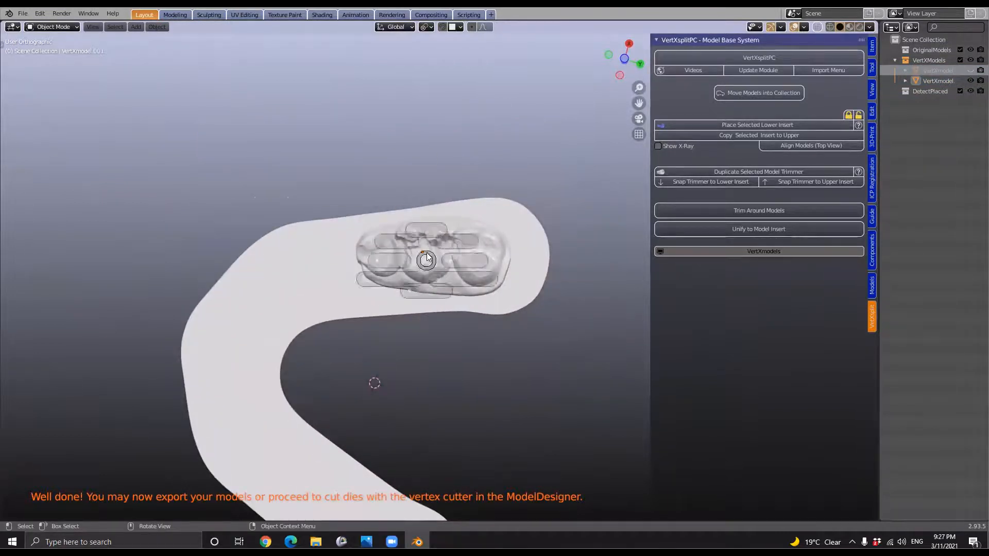
left_click(423, 252)
key("grave")
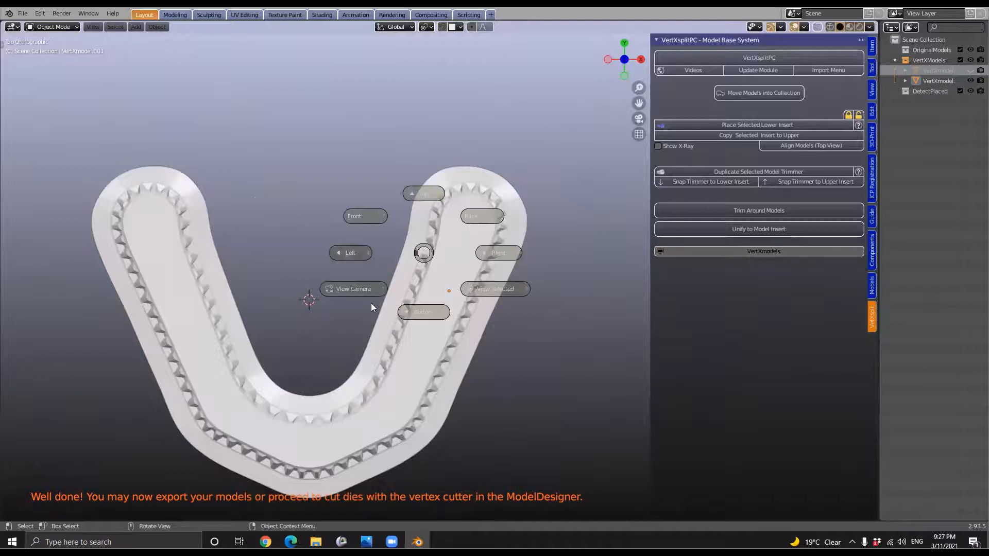
left_click(424, 312)
middle_click_drag(401, 320, 372, 364, "shift")
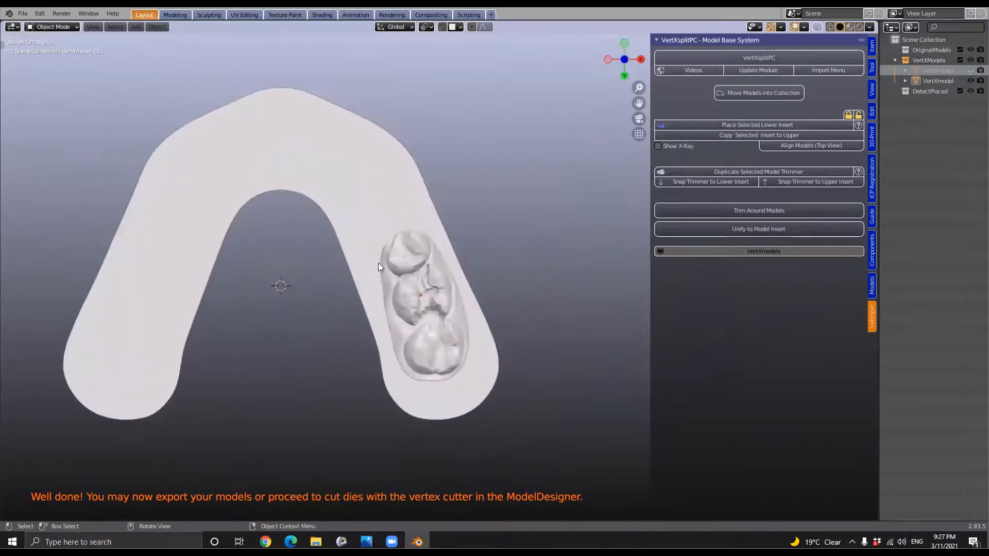
scroll(359, 252, "up", 3)
Start vertex cutting on the upper model and lay a straight cut line across the arm in front of the foremost tooth
left_click(359, 252)
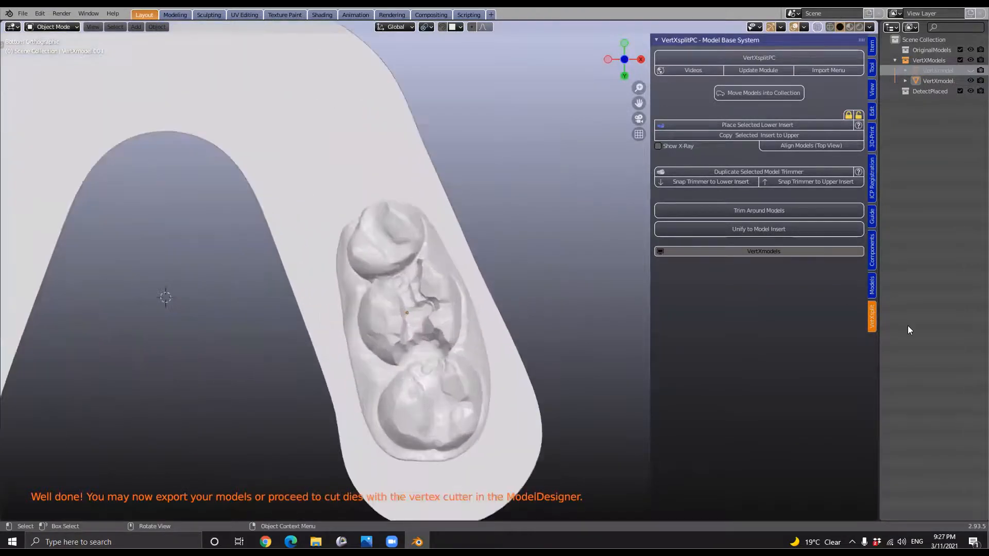
left_click(874, 287)
scroll(738, 309, "down", 8)
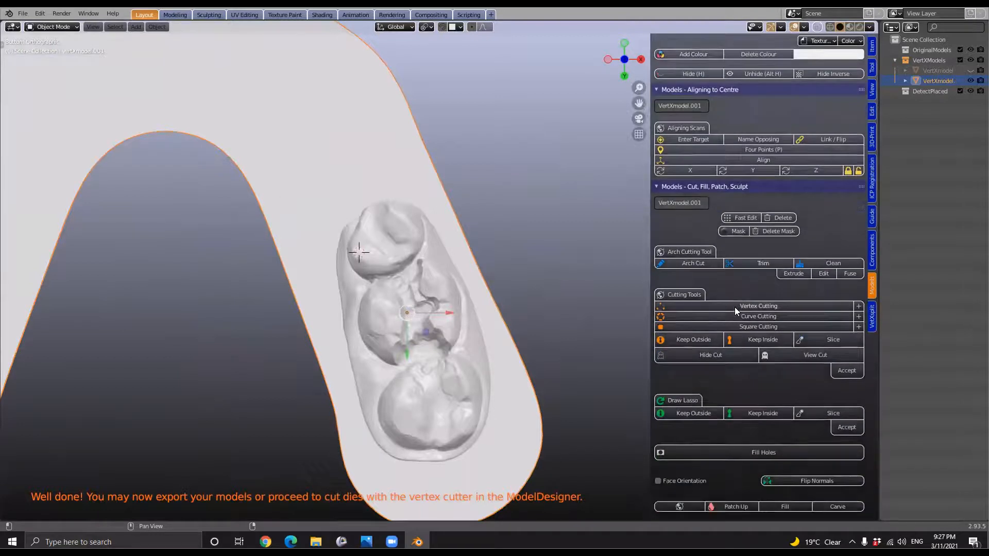
left_click(698, 307)
key("g")
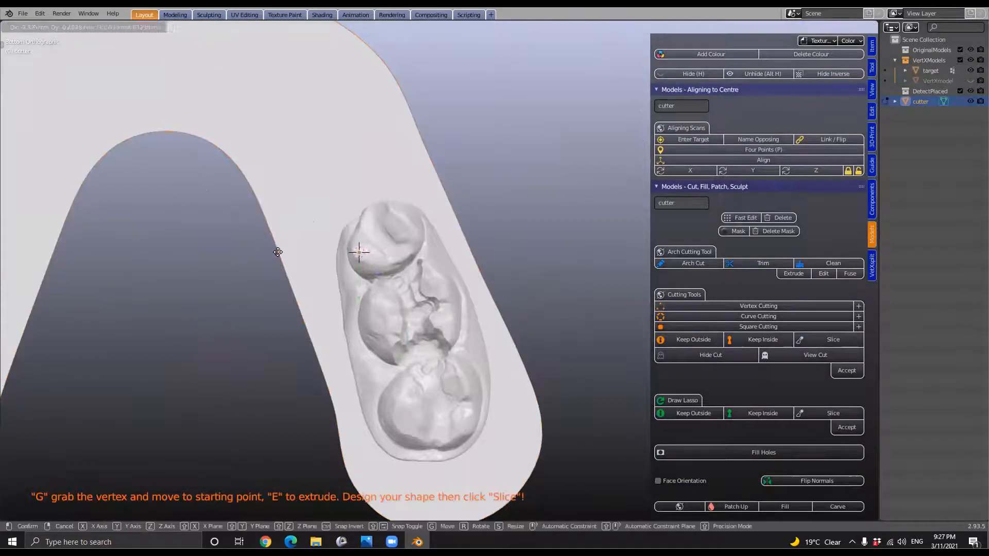
left_click(258, 244)
key("e")
left_click(477, 165)
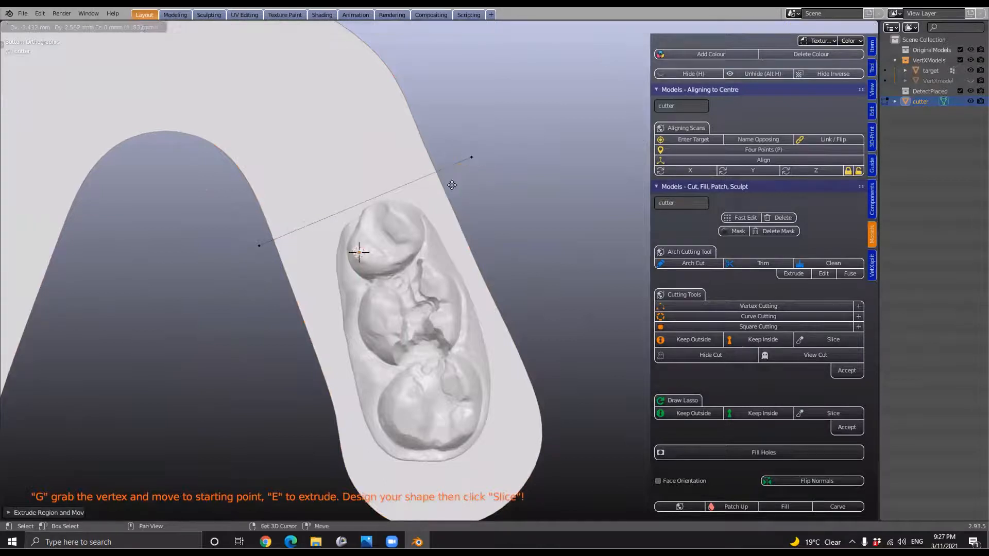
Duplicate a cutter vertex and extrude a second cut line across the arm, following the contact between the front and middle teeth
left_click(292, 328)
key("e")
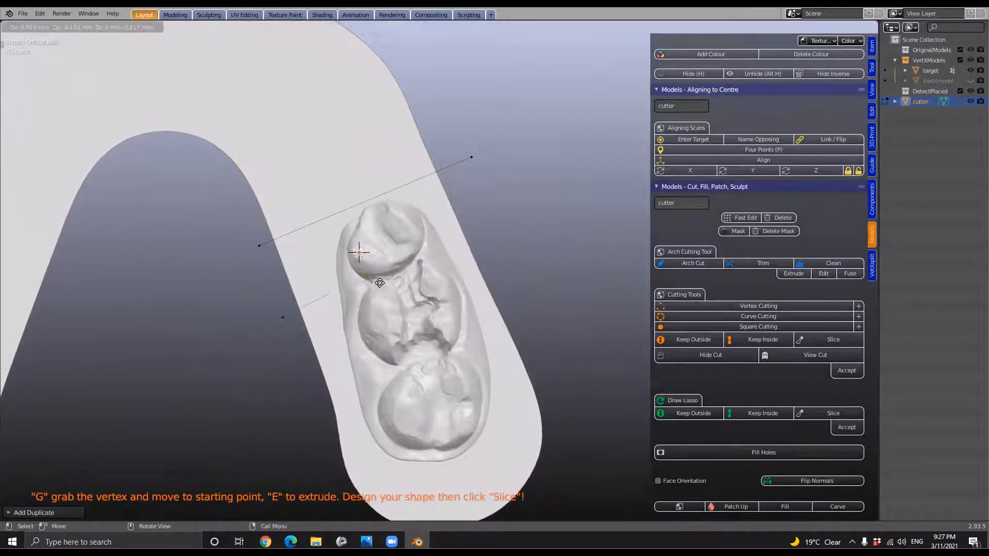
left_click(383, 287)
key("e")
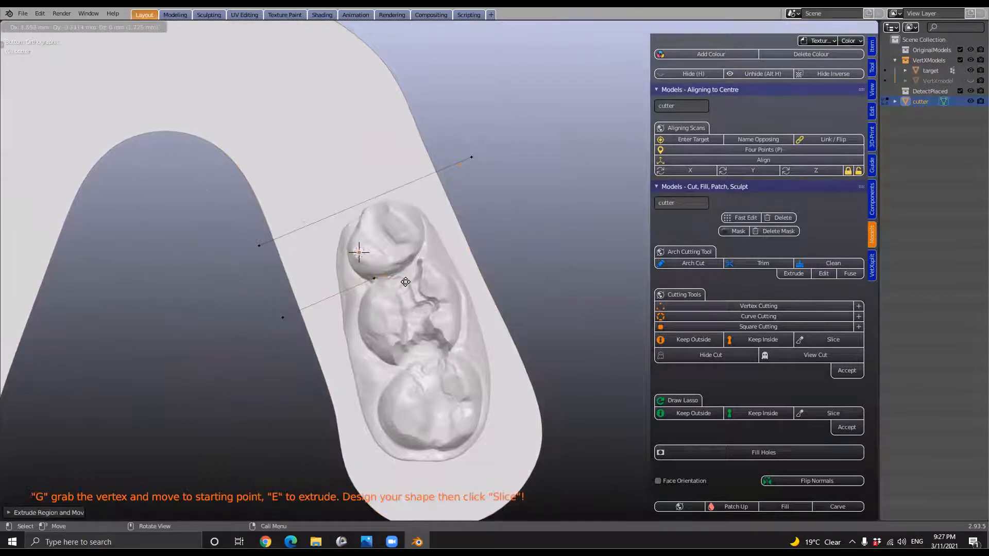
left_click(430, 267)
key("e")
left_click(443, 251)
key("e")
left_click(512, 206)
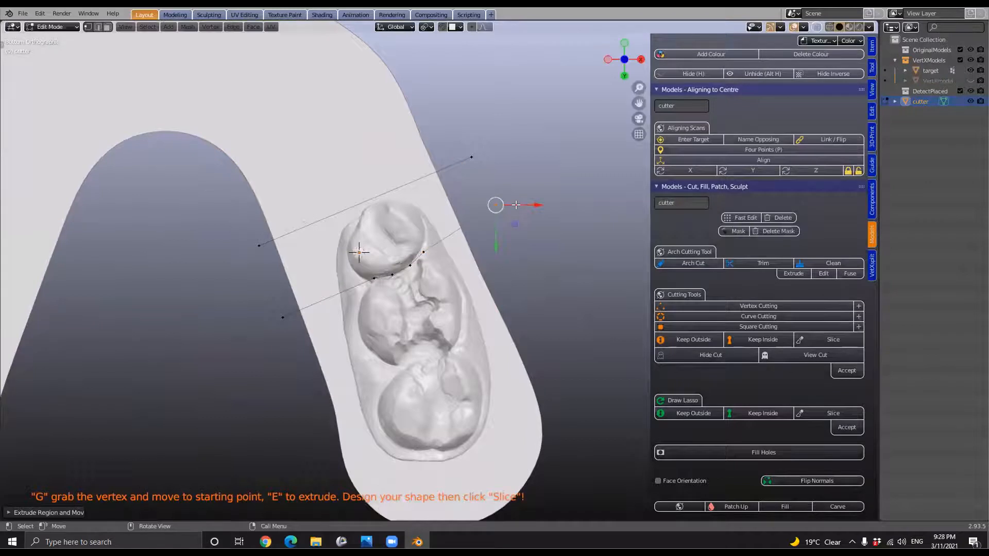
Duplicate a cutter vertex and extrude a third cut line across the arm, following the contact between the middle and rear teeth
key("e")
left_click(328, 406)
middle_click_drag(328, 405, 325, 324, "shift")
scroll(299, 335, "up", 2)
key("e")
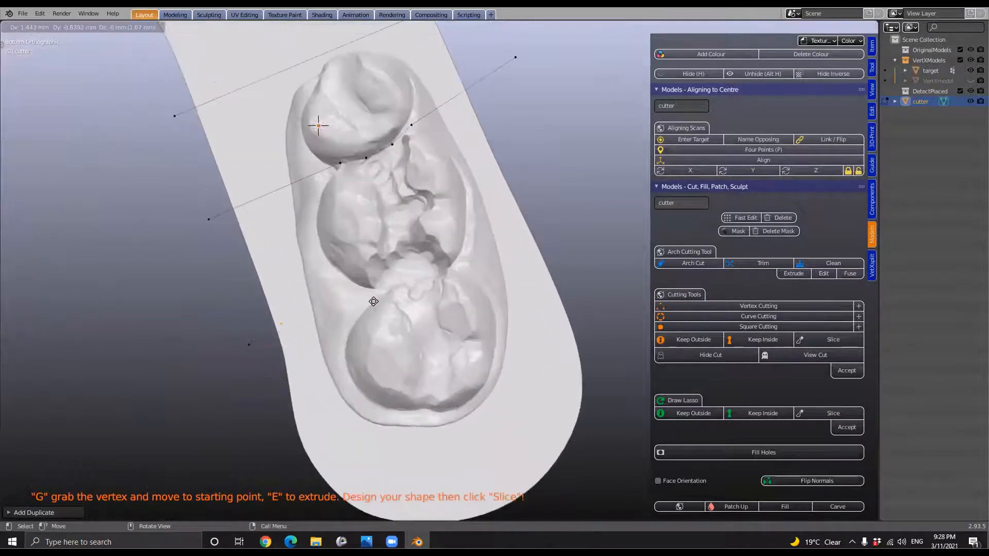
left_click(400, 293)
key("e")
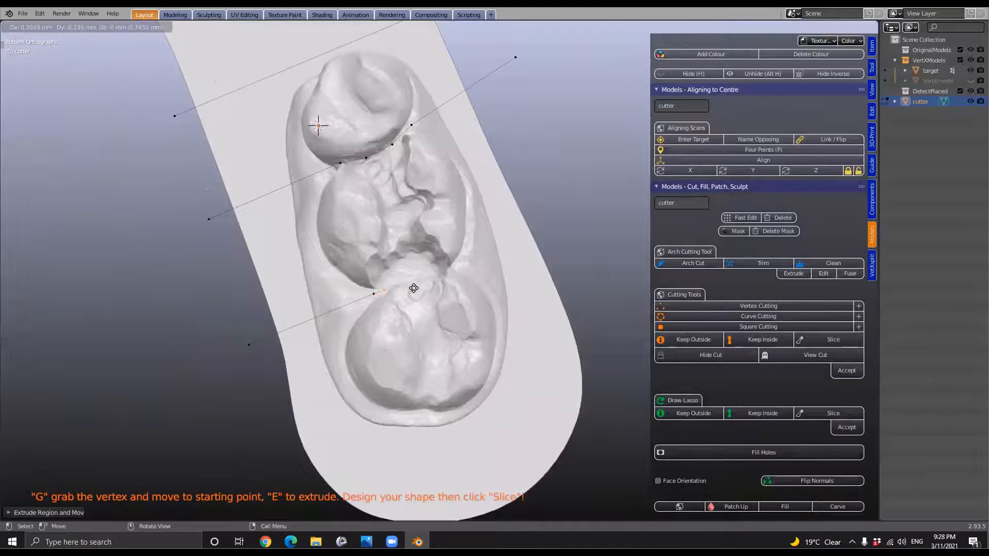
left_click(431, 274)
key("e")
left_click(454, 265)
key("e")
left_click(478, 259)
key("e")
left_click(502, 250)
key("e")
left_click(630, 197)
Slice the upper model along the three cut lines with a 0.15 mm thickness and accept the cut
scroll(591, 227, "down", 2)
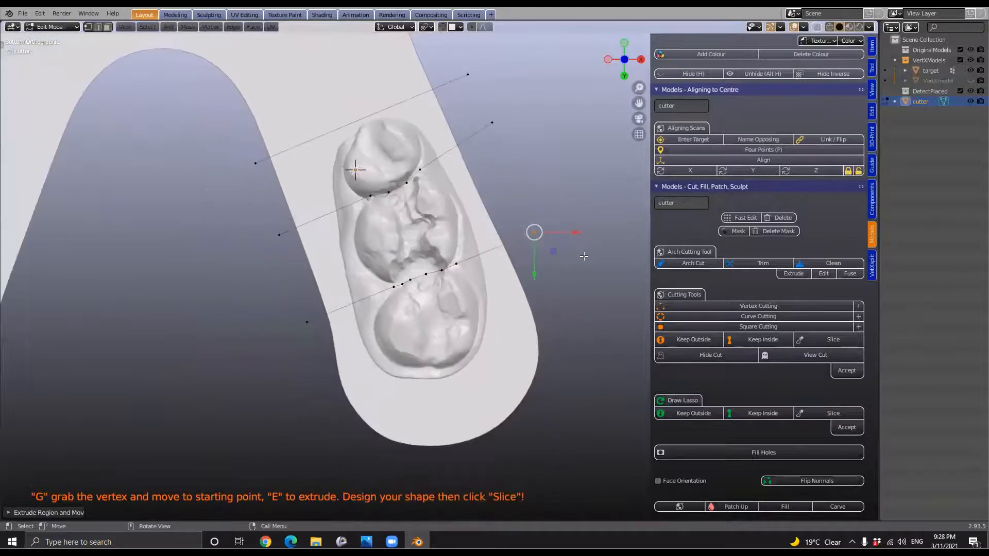
middle_click_drag(582, 256, 566, 287, "shift")
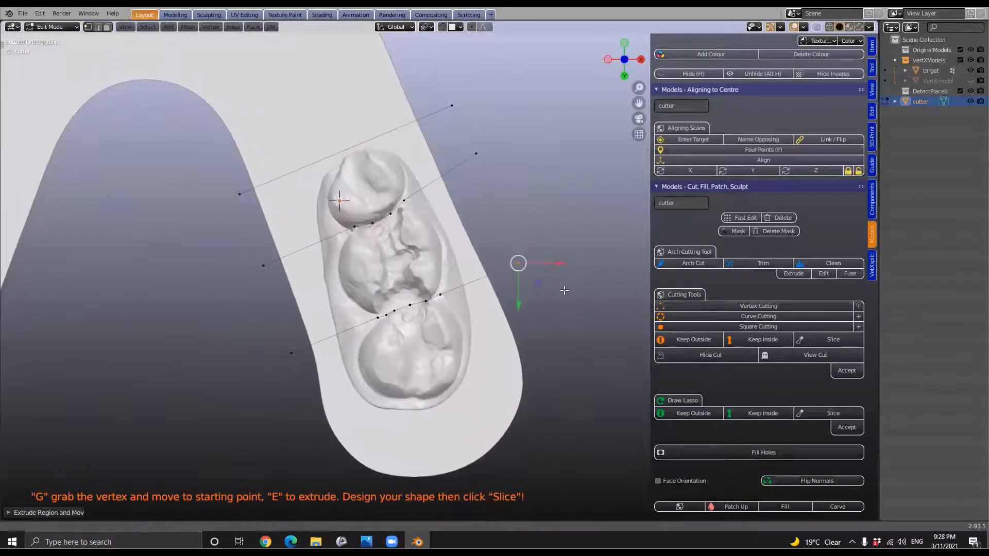
left_click(827, 337)
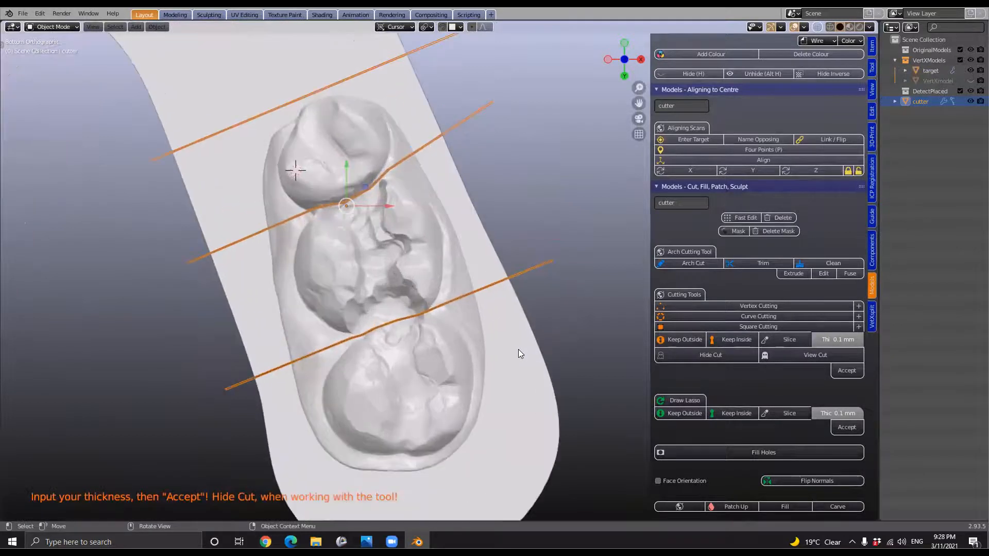
scroll(518, 353, "up", 1)
left_click(828, 338)
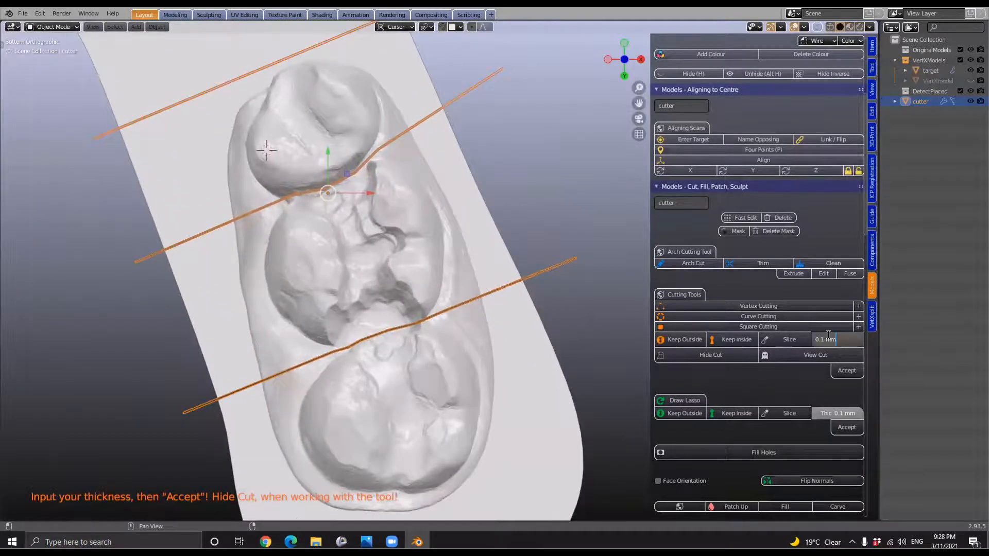
type("0.15")
key("Return")
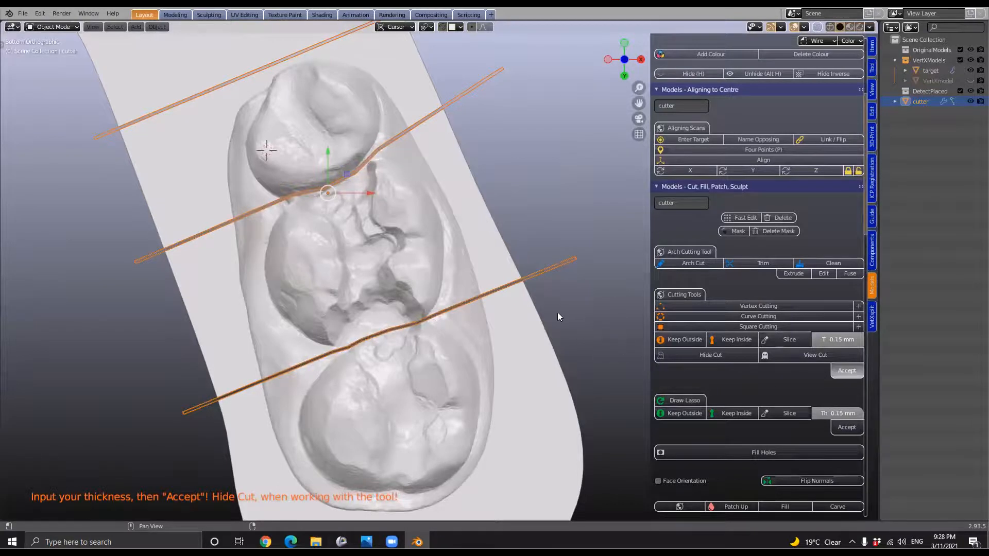
Delete the toothless remainder of the upper arch in front of the foremost die
scroll(455, 313, "down", 5)
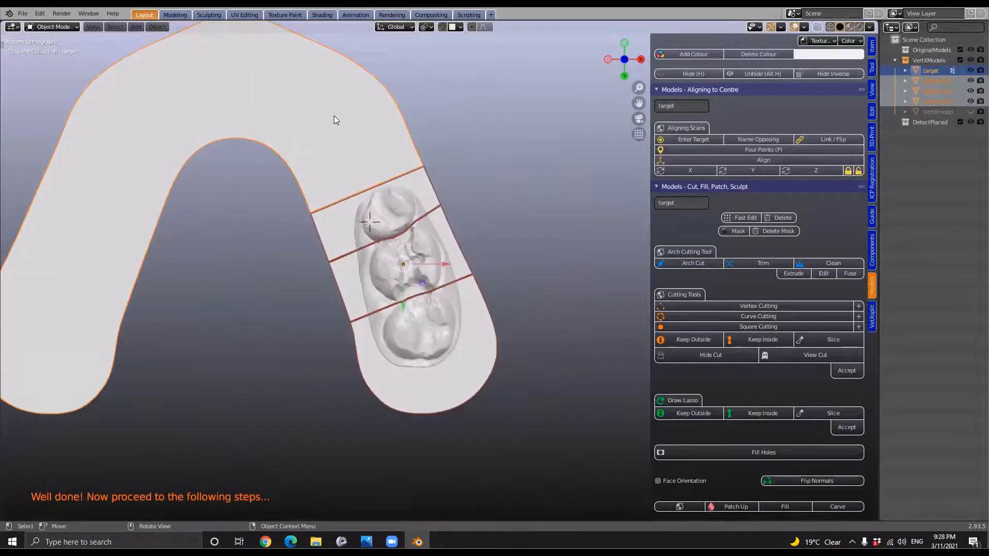
left_click(333, 113)
key("x")
left_click(321, 110)
Reveal all hidden models to view the dies against the lower model, and hide the lower model again
middle_click_drag(431, 254, 400, 391)
key("alt+h")
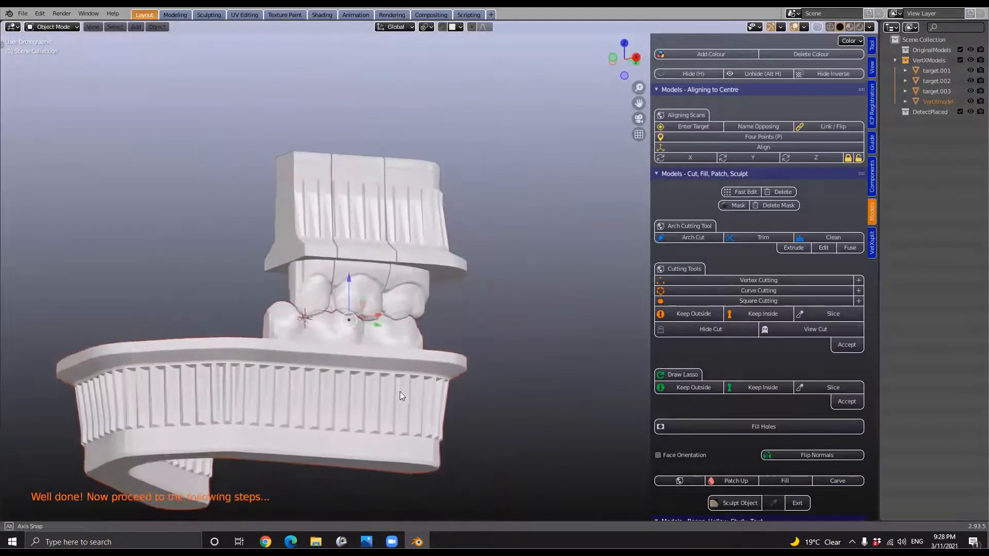
left_click(399, 392)
key("h")
Inspect the cuts between the upper dies from below, try moving the rear die and undo that move
left_click(378, 287)
middle_click_drag(400, 323, 376, 239)
scroll(376, 239, "up", 3)
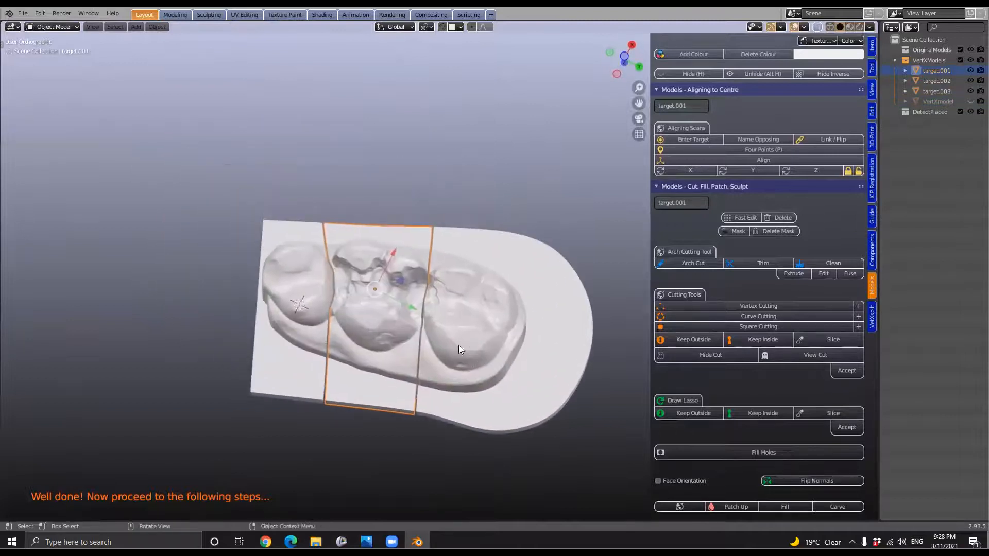
scroll(434, 342, "up", 5)
middle_click_drag(434, 362, 408, 427)
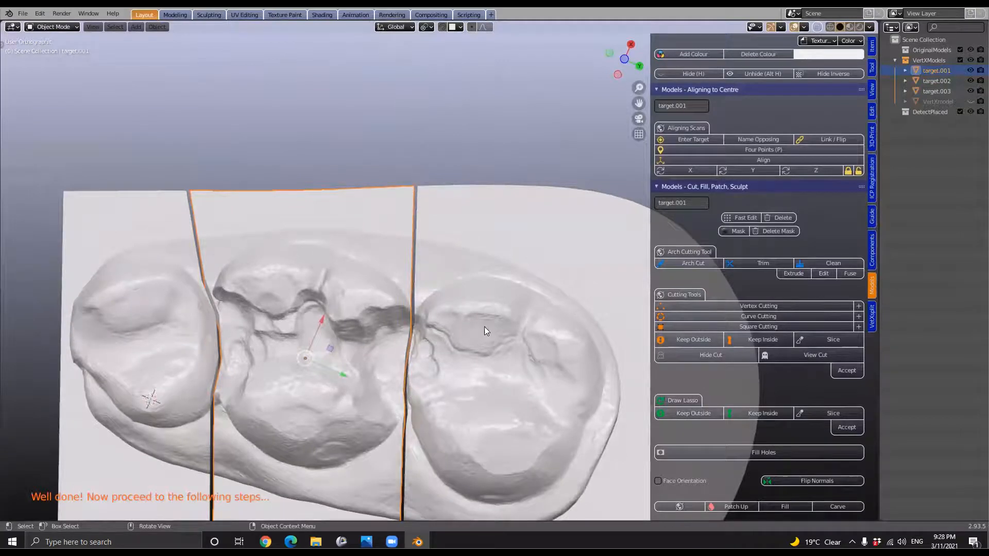
scroll(484, 334, "down", 2)
left_click(484, 349)
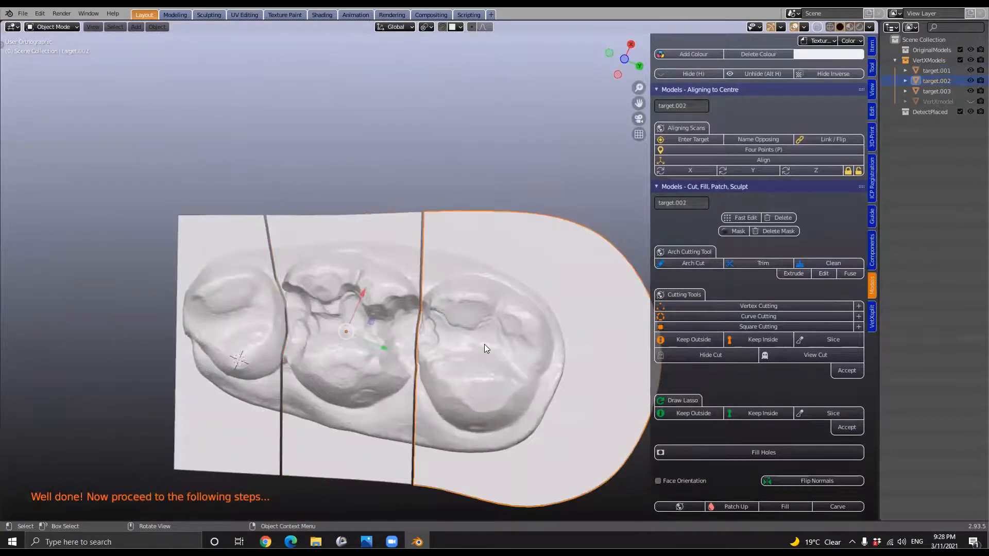
key("g")
left_click(474, 338)
key("ctrl+z")
Hide the rear and front dies to isolate the middle die
key("h")
left_click(263, 360)
key("h")
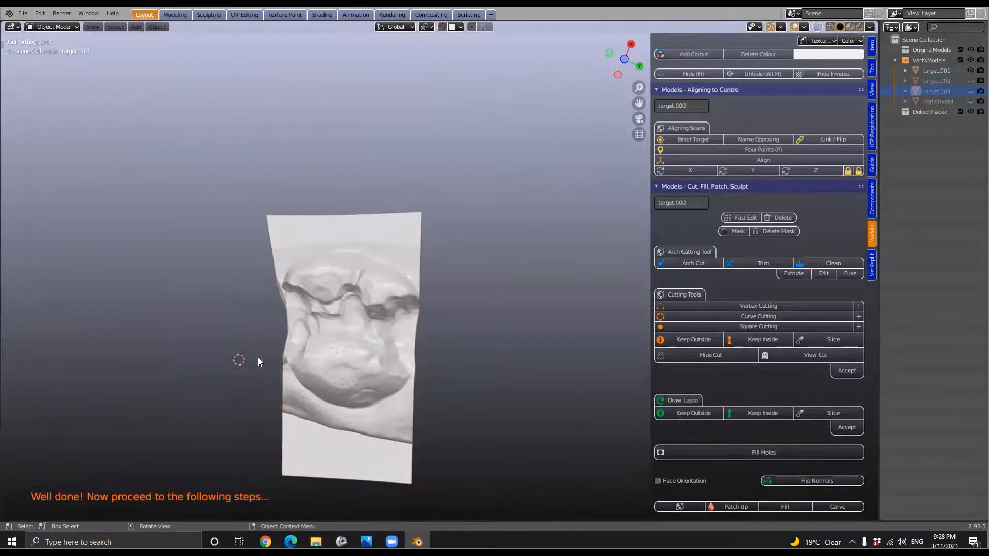
Examine the middle die's closed cut face and its mesh in Edit Mode, and return to Object Mode
left_click(317, 368)
middle_click_drag(418, 384, 461, 276)
scroll(300, 334, "up", 3)
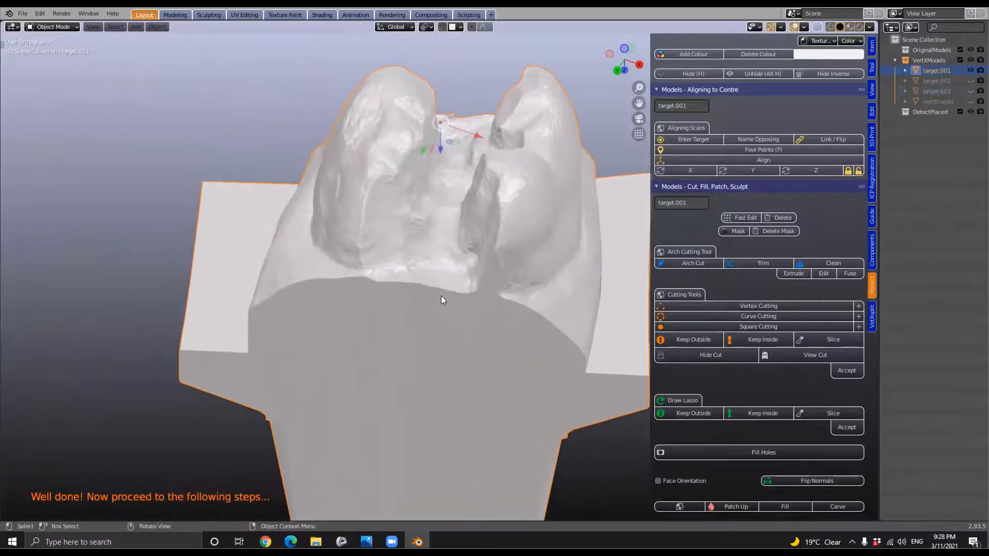
middle_click_drag(498, 170, 474, 237)
key("Tab")
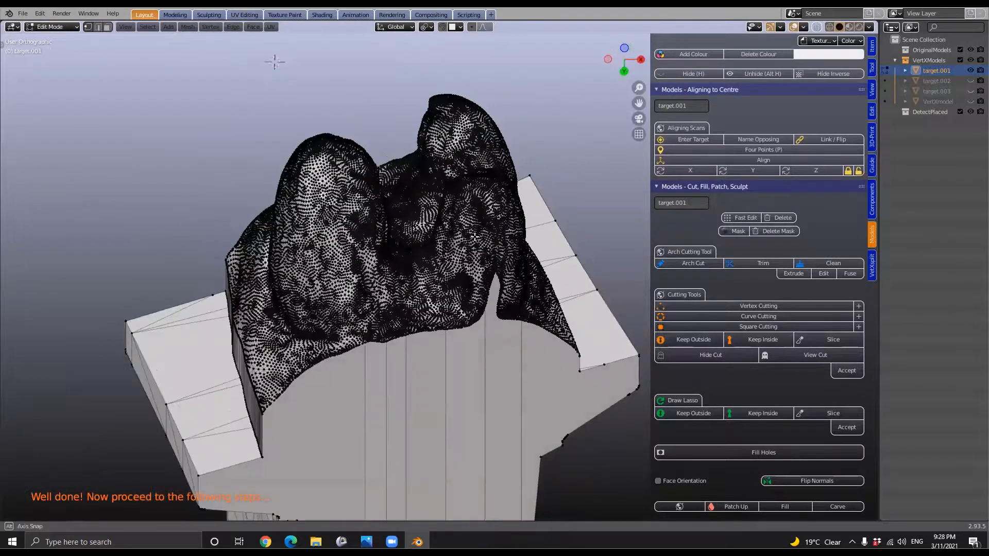
middle_click_drag(466, 166, 467, 169)
scroll(466, 175, "up", 4)
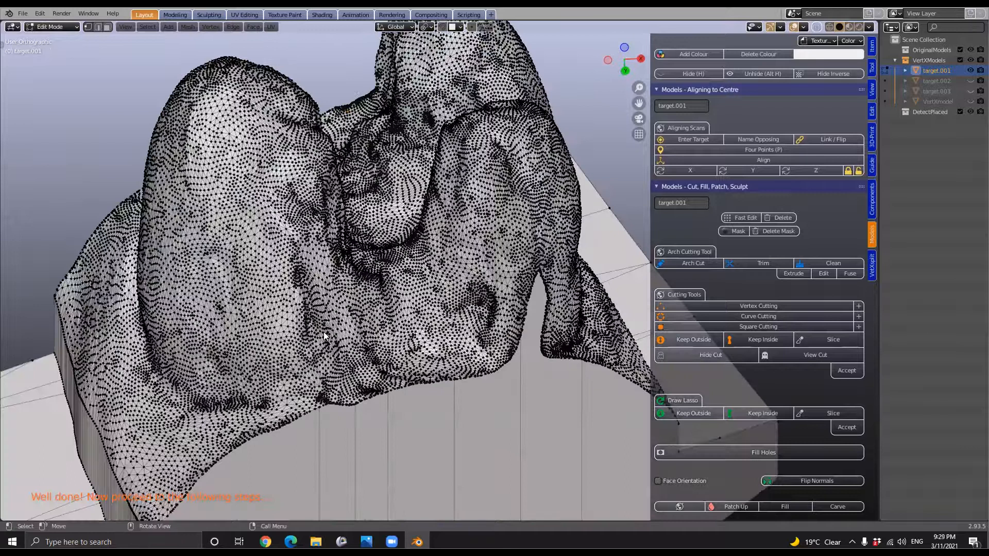
key("Tab")
Unhide all models and view the upper dies in occlusion with the lower model from the side
middle_click_drag(464, 211, 309, 232)
scroll(434, 248, "down", 4)
middle_click_drag(433, 248, 478, 327)
scroll(417, 215, "down", 3)
key("alt")
scroll(474, 268, "up", 4)
scroll(472, 232, "down", 2)
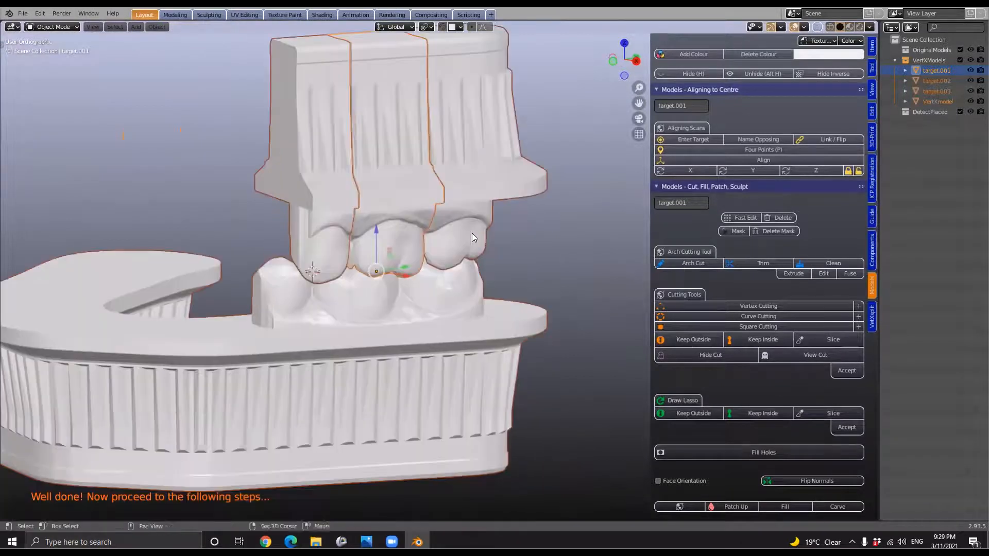